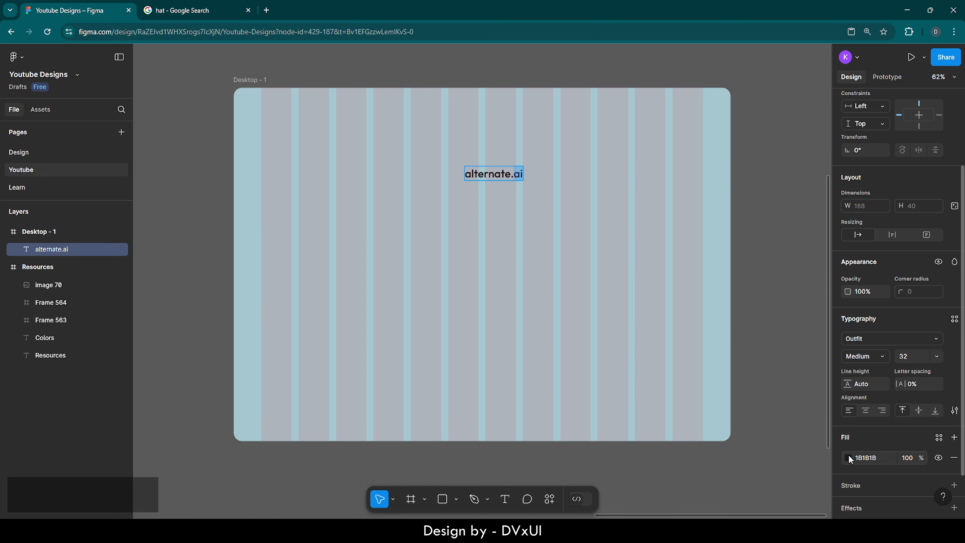
# - Color the "ai" part of the logo text 0094BD and move the logo to the frame's top-left corner, about X 42, Y 32
pyautogui.click(848, 458)
pyautogui.click(766, 462)
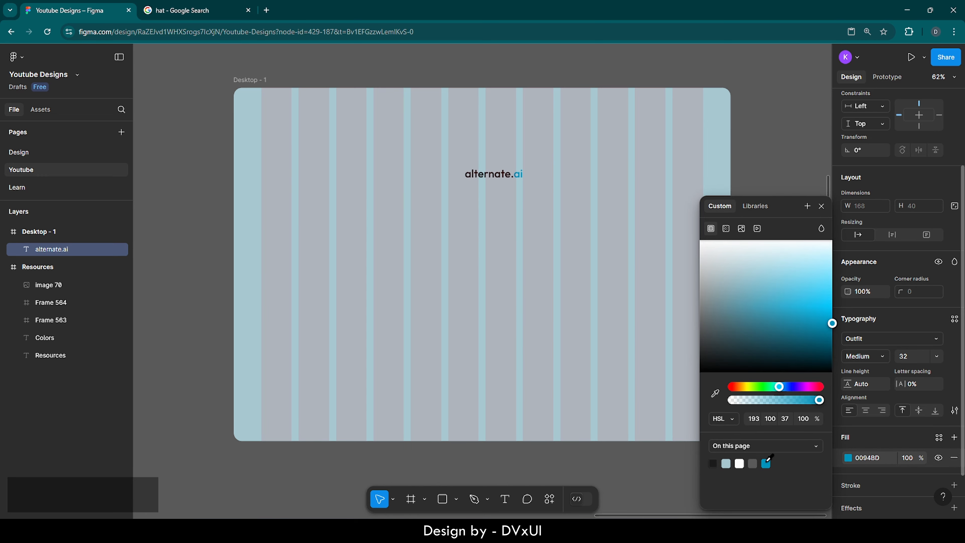
pyautogui.click(568, 254)
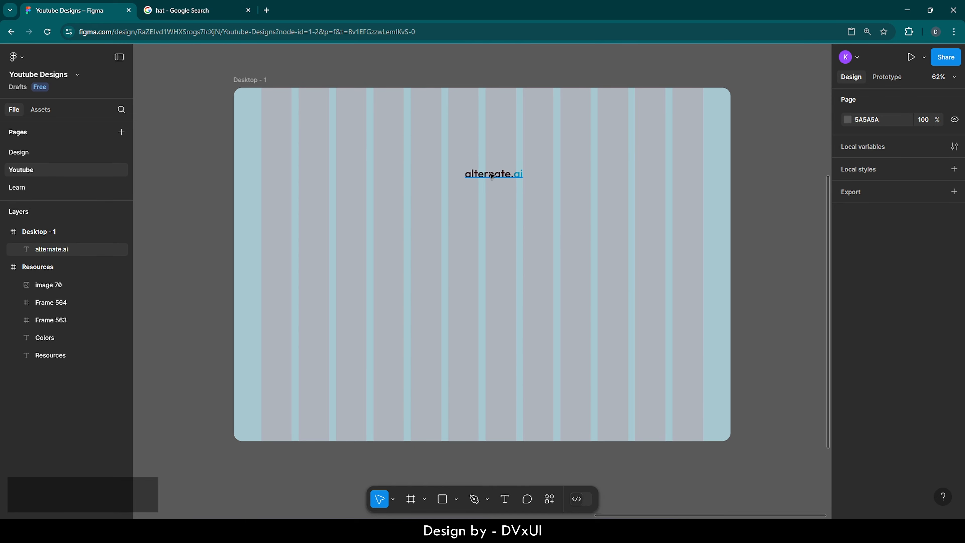
pyautogui.moveTo(484, 175); pyautogui.dragTo(275, 109)
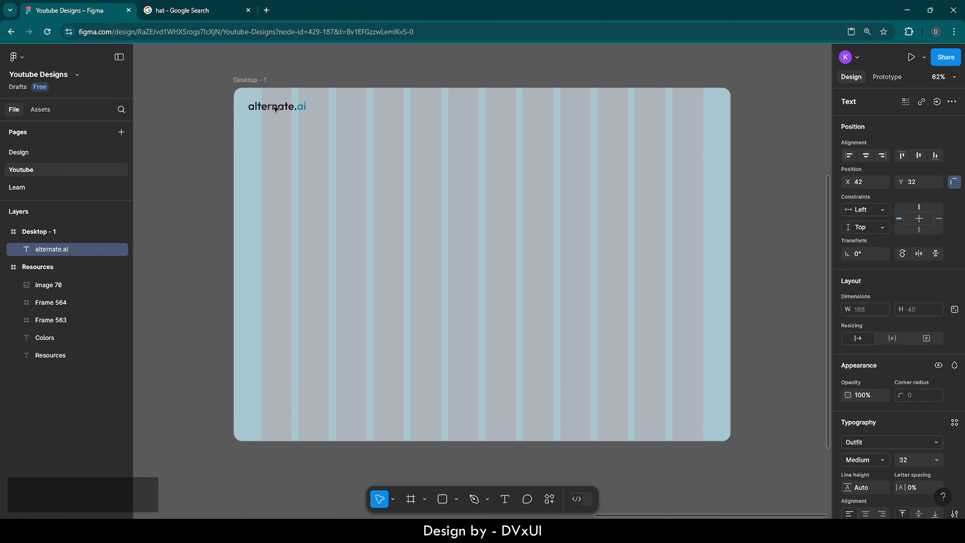
pyautogui.click(407, 122)
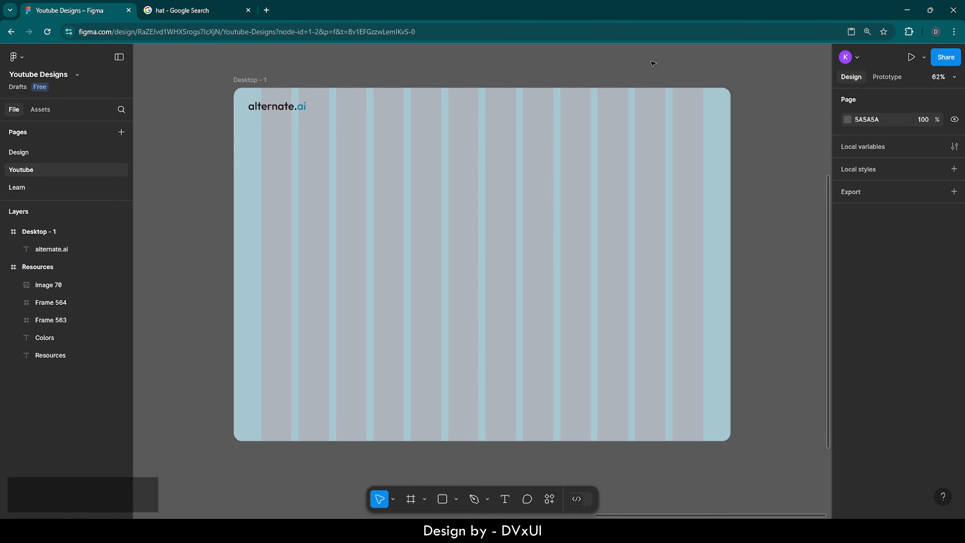
# - Add a "Home" text label in the open area of the Desktop - 1 frame
pyautogui.keyDown('ctrl'); pyautogui.scroll(5, 652, 63); pyautogui.keyUp('ctrl')
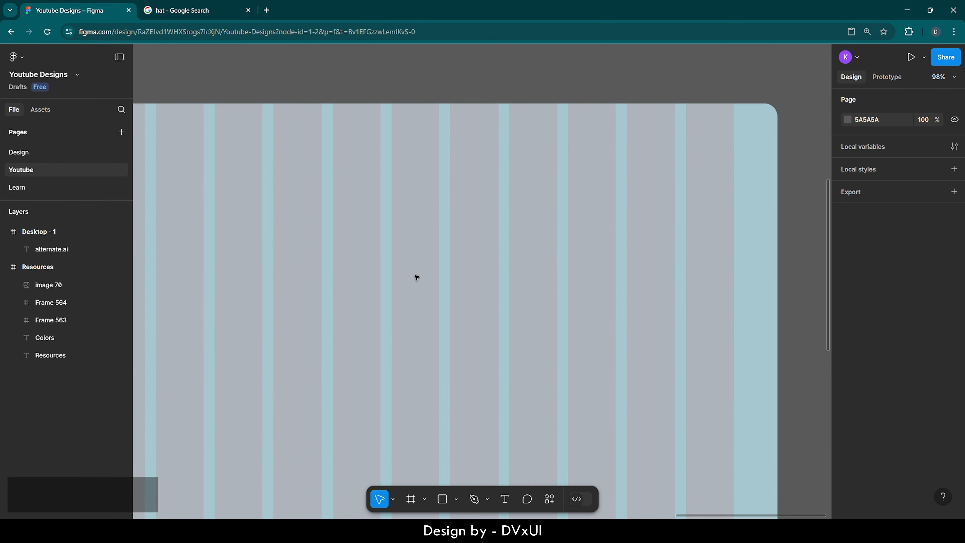
pyautogui.press('t')
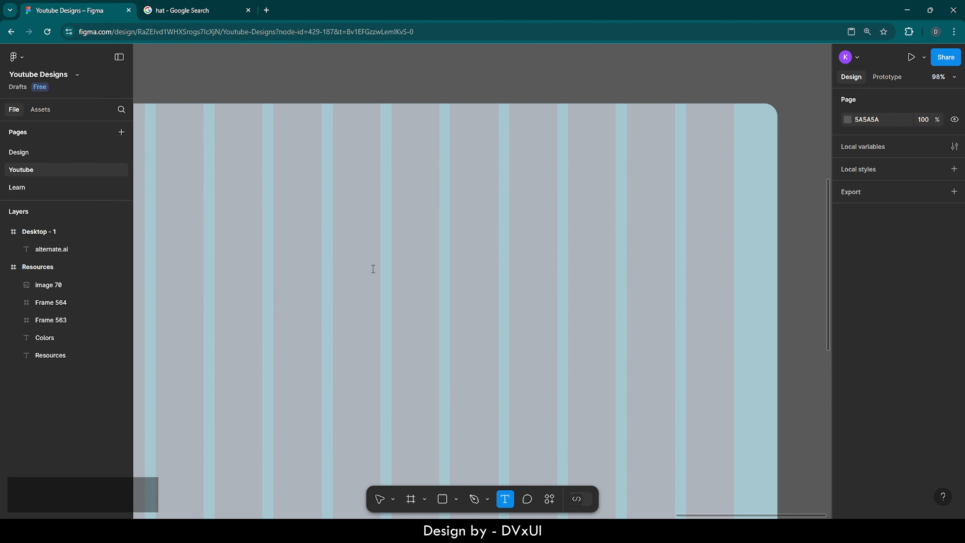
pyautogui.click(371, 267)
pyautogui.write('Home')
pyautogui.press('Escape')
# - Duplicate the "Home" label, place the copy to its right in line with it, and change its text to "Products"
pyautogui.hotkey('ctrl', 'c')
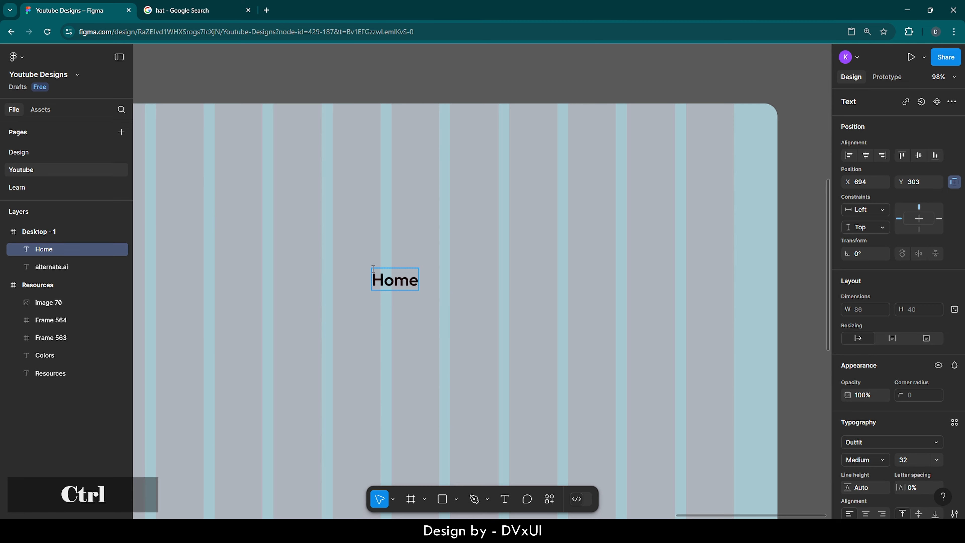
pyautogui.hotkey('ctrl', 'v')
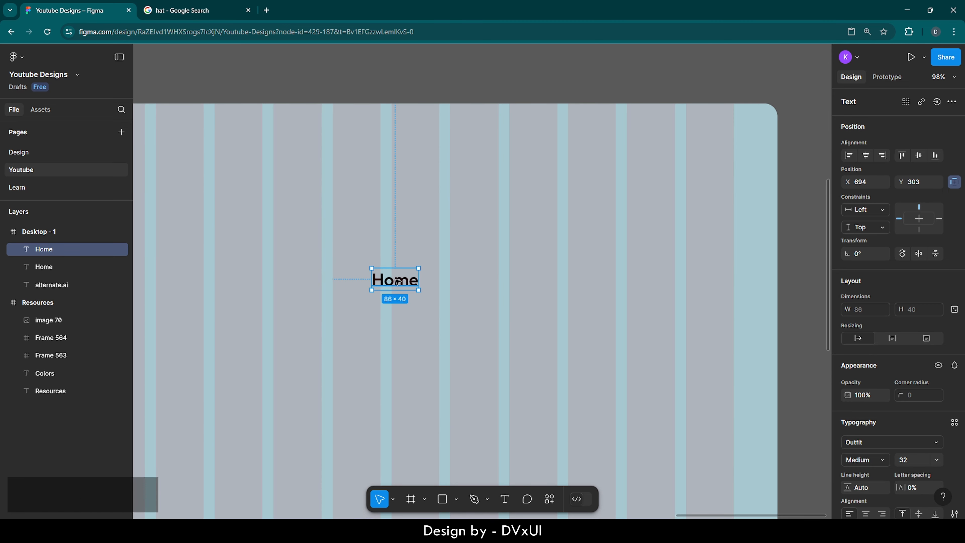
pyautogui.moveTo(395, 280); pyautogui.dragTo(460, 281)
pyautogui.doubleClick(460, 280)
pyautogui.press('BackSpace')
pyautogui.write('products')
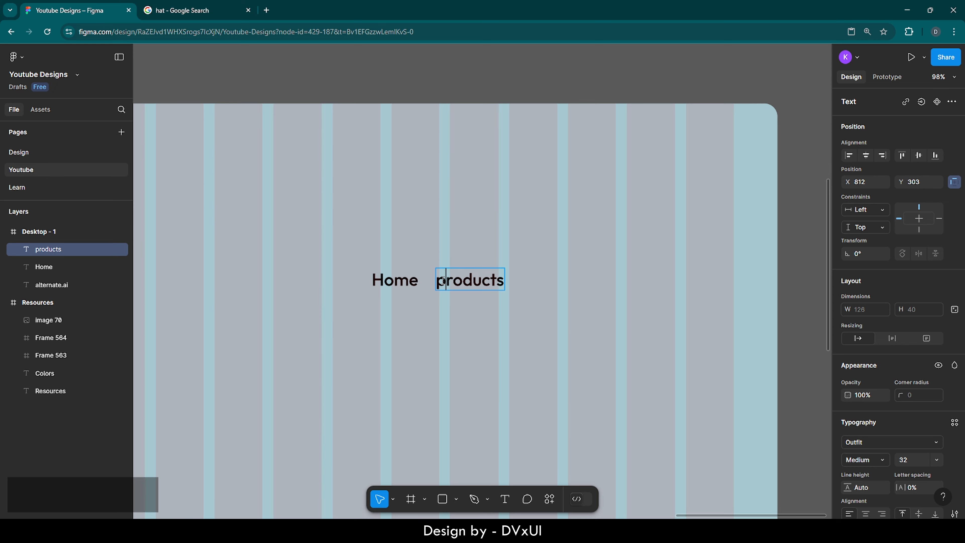
pyautogui.press('BackSpace')
pyautogui.write('P')
pyautogui.press('Escape')
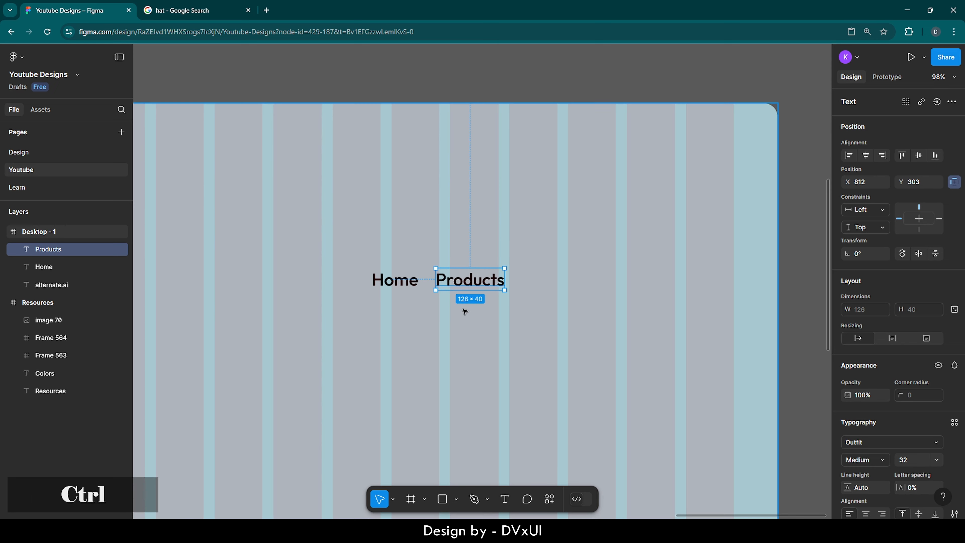
# - Paste another label copy to the right of "Products" in the same row and change its text to "Services"
pyautogui.hotkey('ctrl', 'v')
pyautogui.moveTo(469, 279); pyautogui.dragTo(556, 280)
pyautogui.doubleClick(556, 279)
pyautogui.write('S')
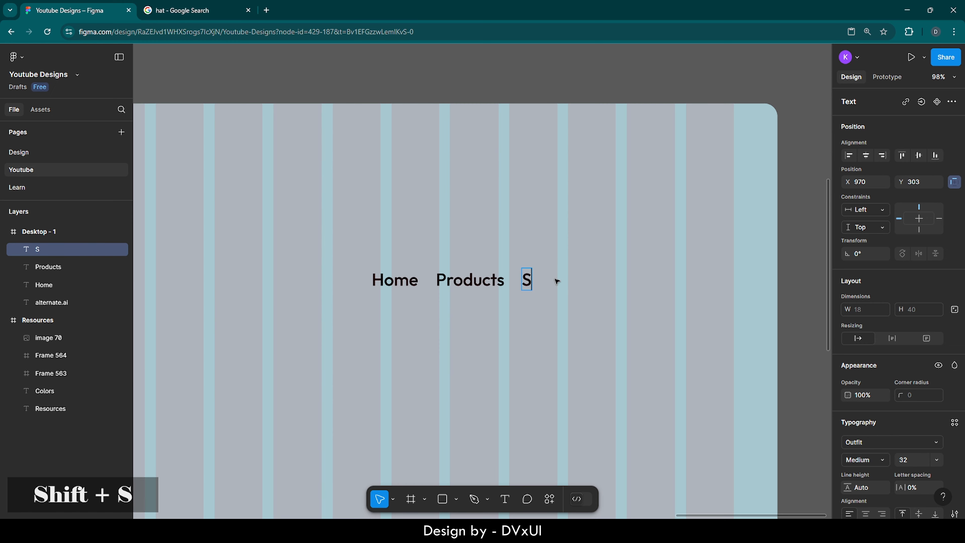
pyautogui.write('ervices')
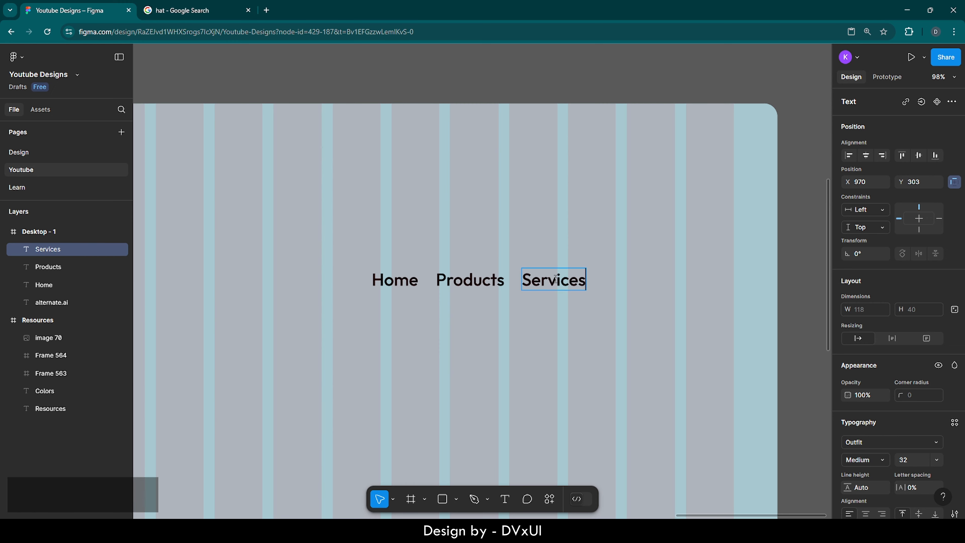
pyautogui.press('Escape')
# - Duplicate the "Services" label, place the copy just below it, and change its text to "About"
pyautogui.hotkey('ctrl', 'c')
pyautogui.hotkey('ctrl', 'v')
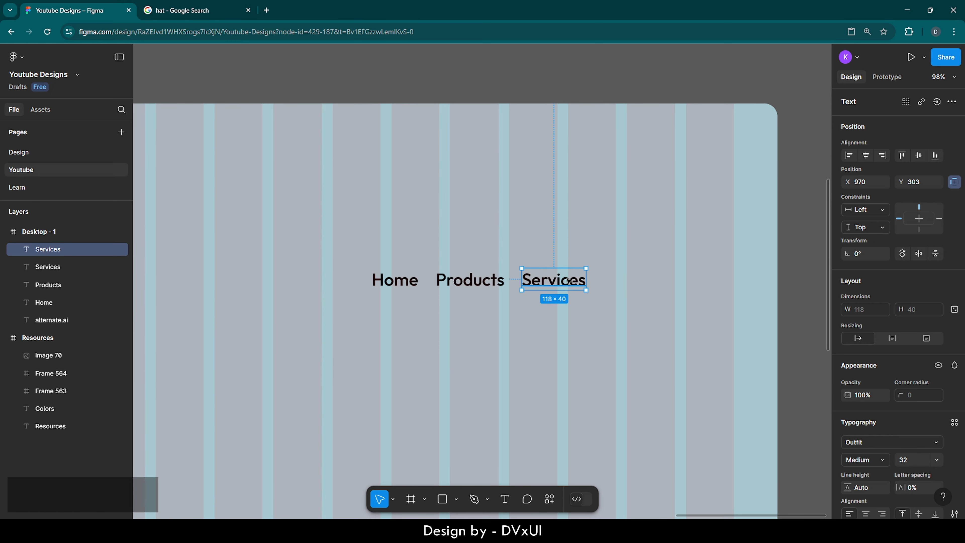
pyautogui.moveTo(573, 290); pyautogui.dragTo(594, 325)
pyautogui.doubleClick(588, 315)
pyautogui.write('Ab')
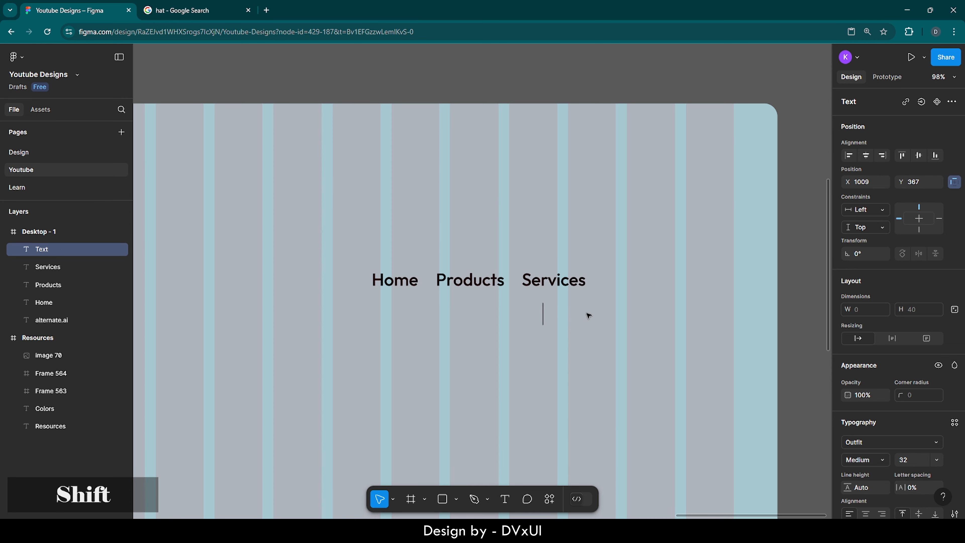
pyautogui.write('out')
pyautogui.press('Escape')
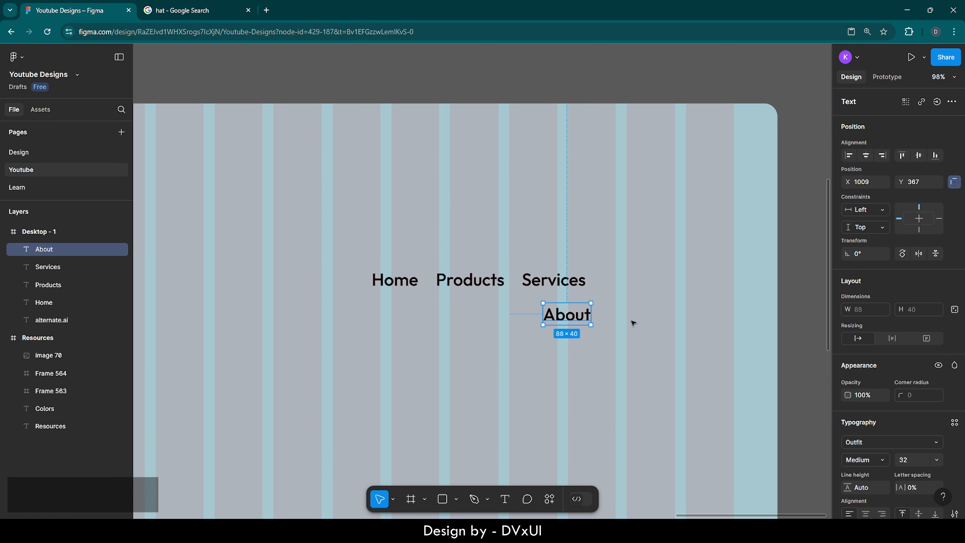
pyautogui.click(633, 323)
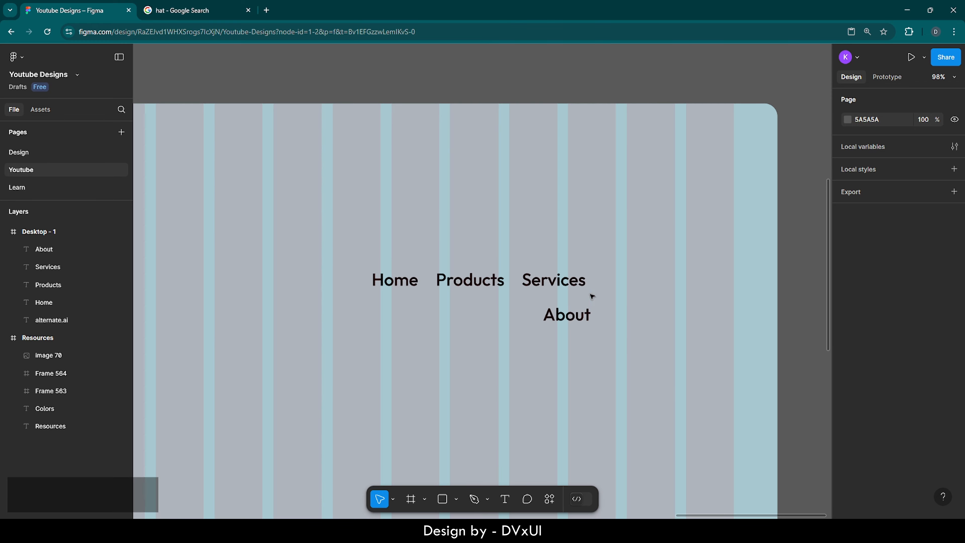
# - Set the font size of all four navigation labels to 22
pyautogui.moveTo(325, 211); pyautogui.dragTo(559, 376)
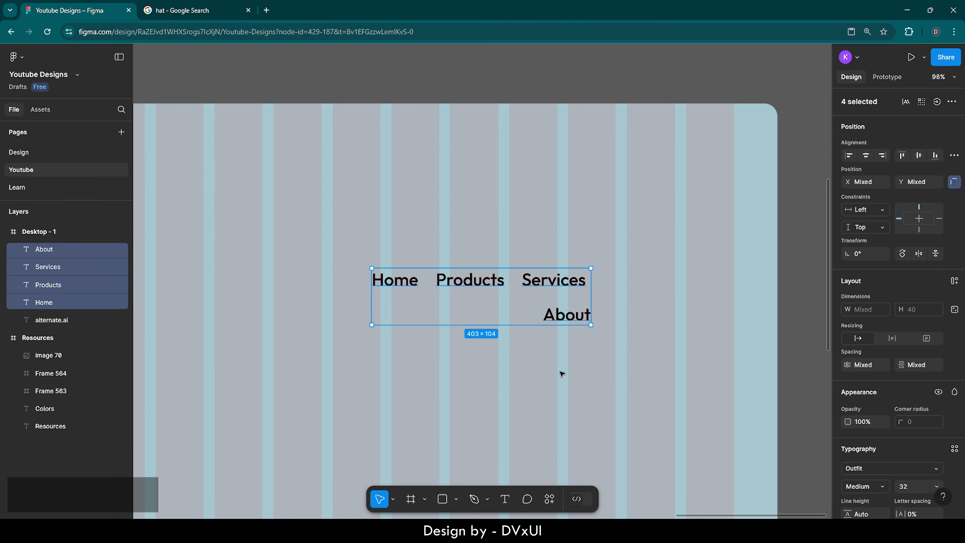
pyautogui.scroll(-3, 870, 463)
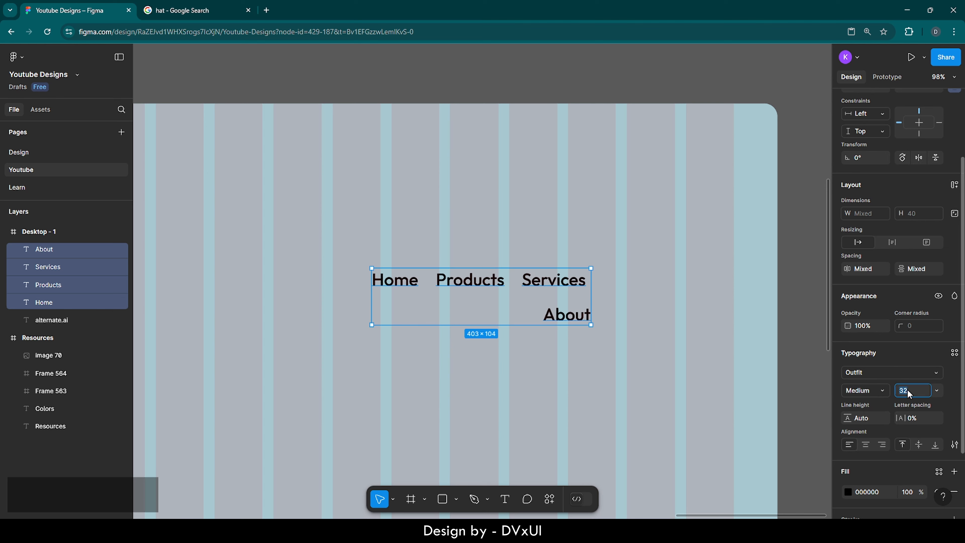
pyautogui.write('22')
pyautogui.press('Return')
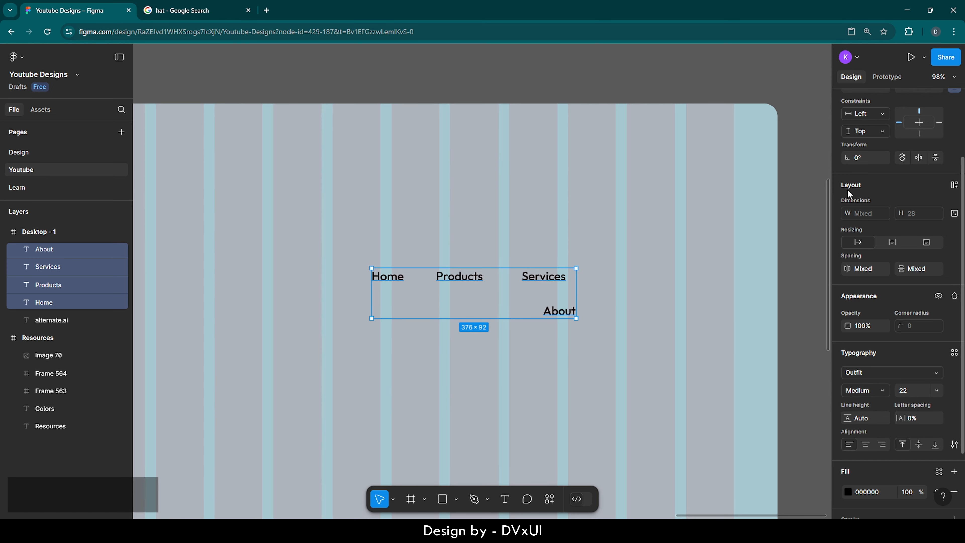
# - Group the four navigation labels in a horizontal auto layout frame whose width hugs its contents
pyautogui.click(953, 185)
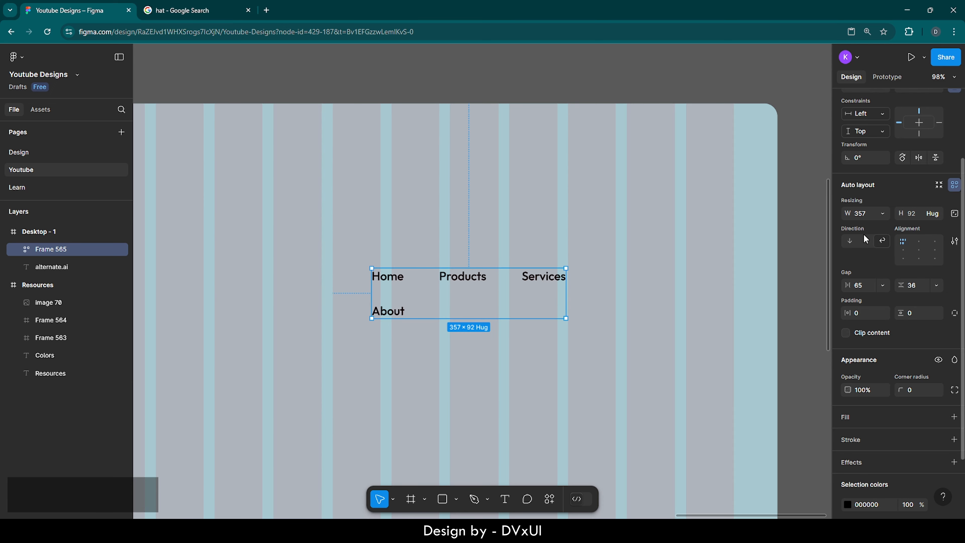
pyautogui.click(866, 240)
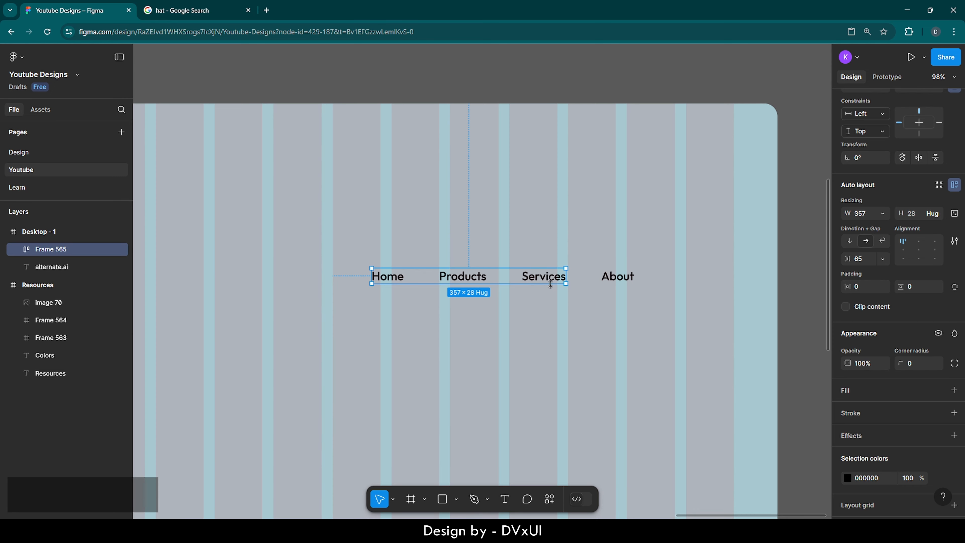
pyautogui.click(881, 213)
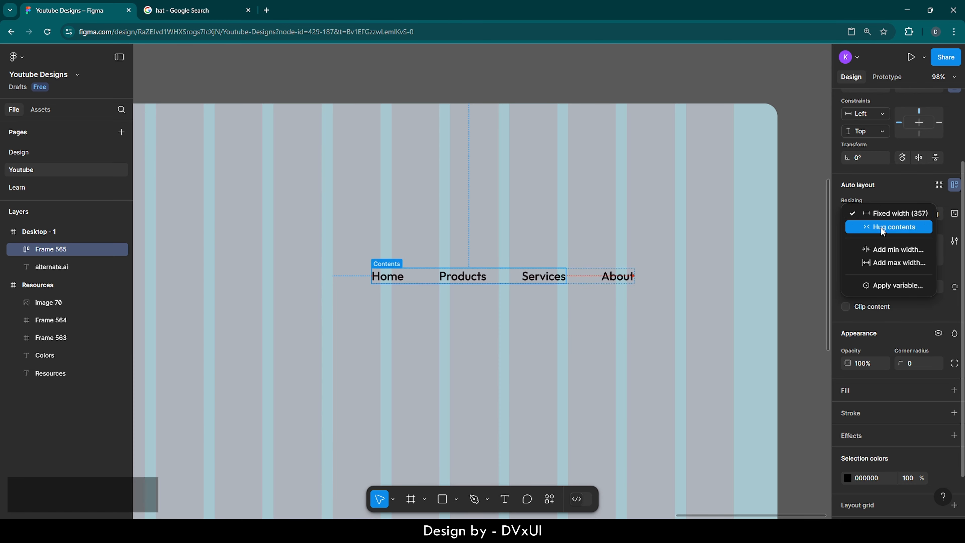
pyautogui.click(880, 226)
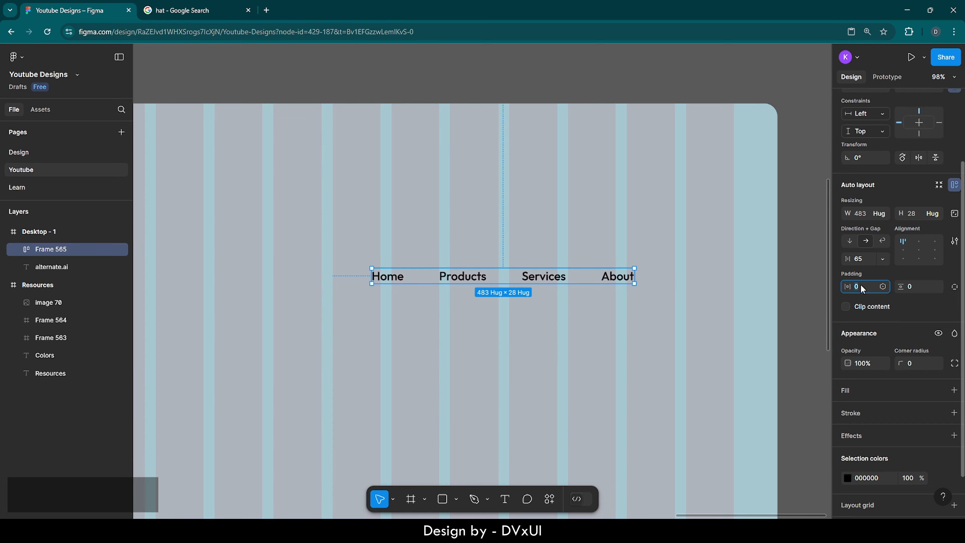
# - Set the navigation frame's horizontal padding to 26 and vertical padding to 12
pyautogui.write('26')
pyautogui.press('Return')
pyautogui.click(923, 287)
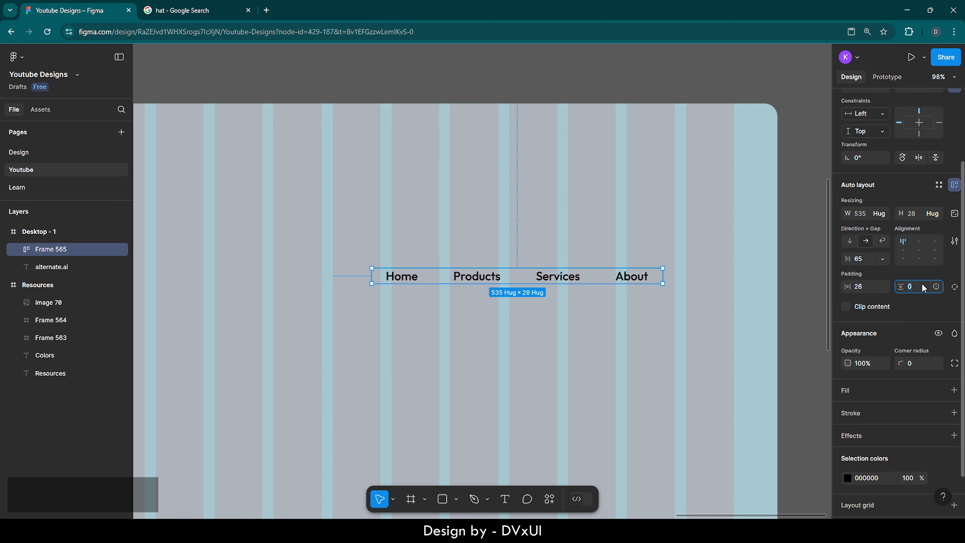
pyautogui.press('BackSpace')
pyautogui.write('12')
pyautogui.press('Return')
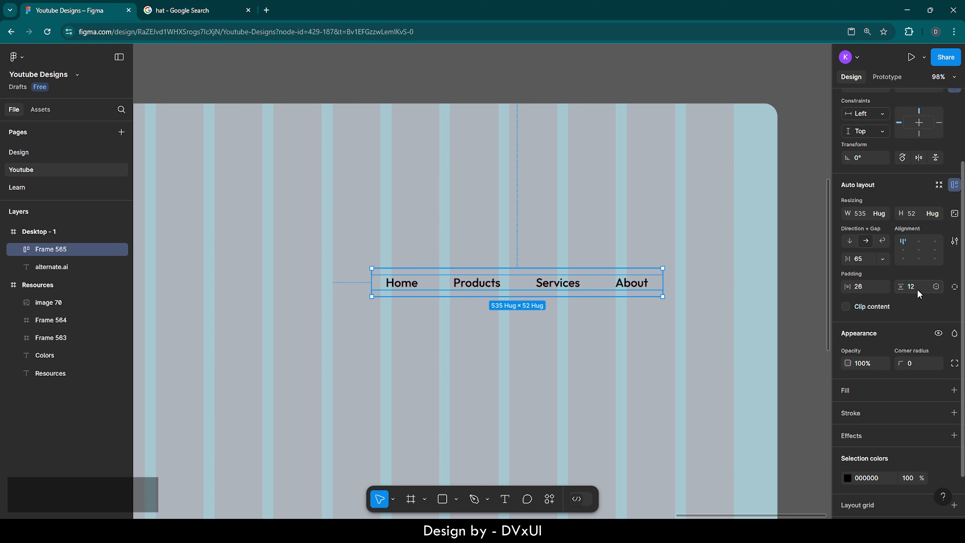
# - Add a black (000000) stroke to the navigation frame at 30% opacity
pyautogui.click(853, 413)
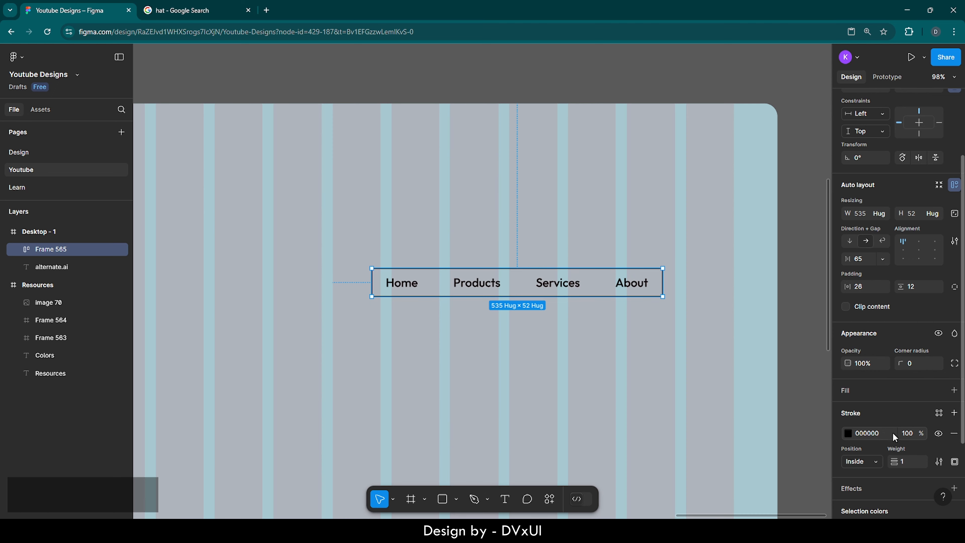
pyautogui.click(902, 433)
pyautogui.write('30')
pyautogui.press('Return')
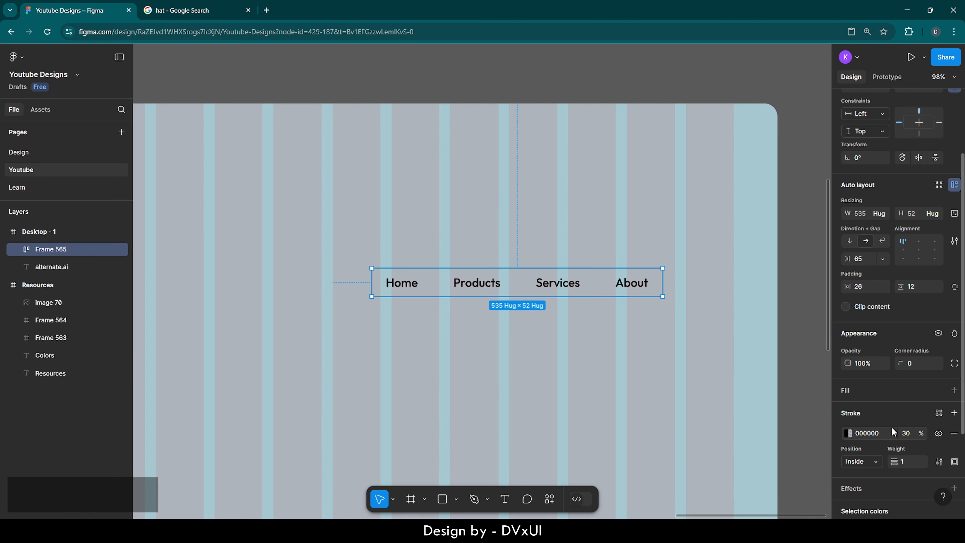
pyautogui.click(678, 288)
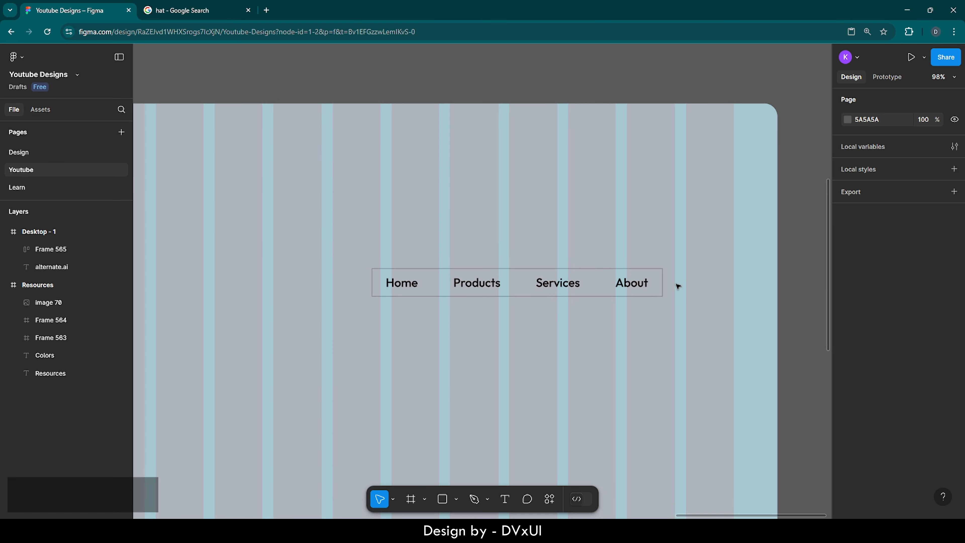
# - Round the navigation frame's corners with a radius of 40
pyautogui.click(661, 285)
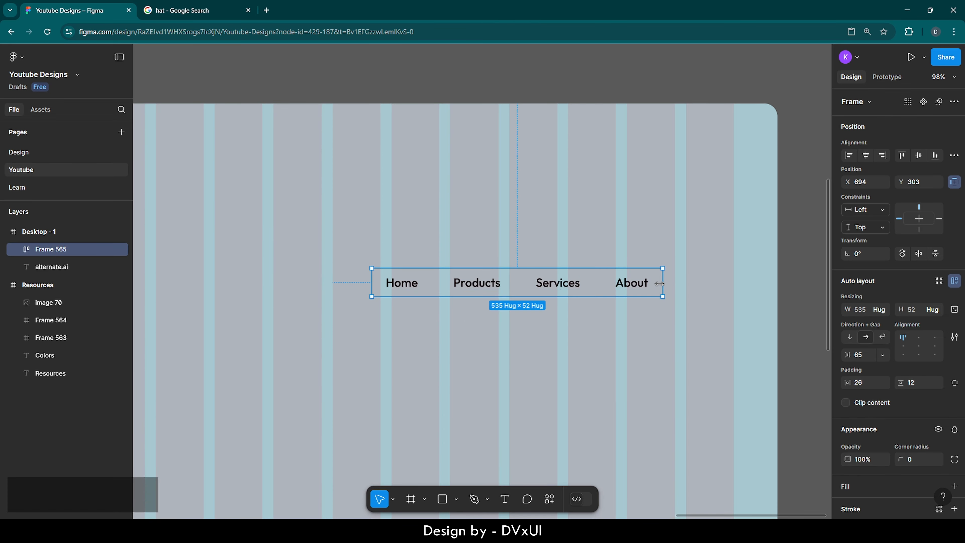
pyautogui.click(915, 460)
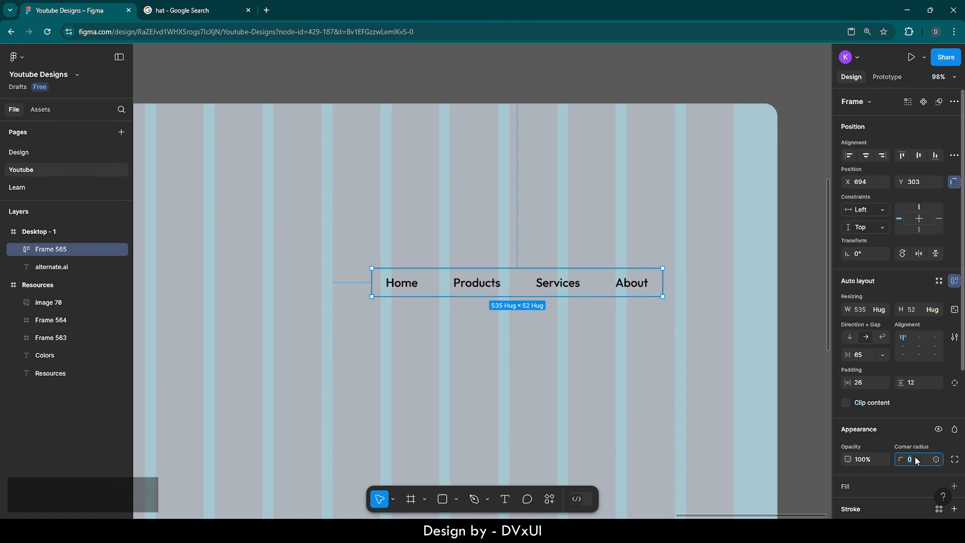
pyautogui.press('shift')
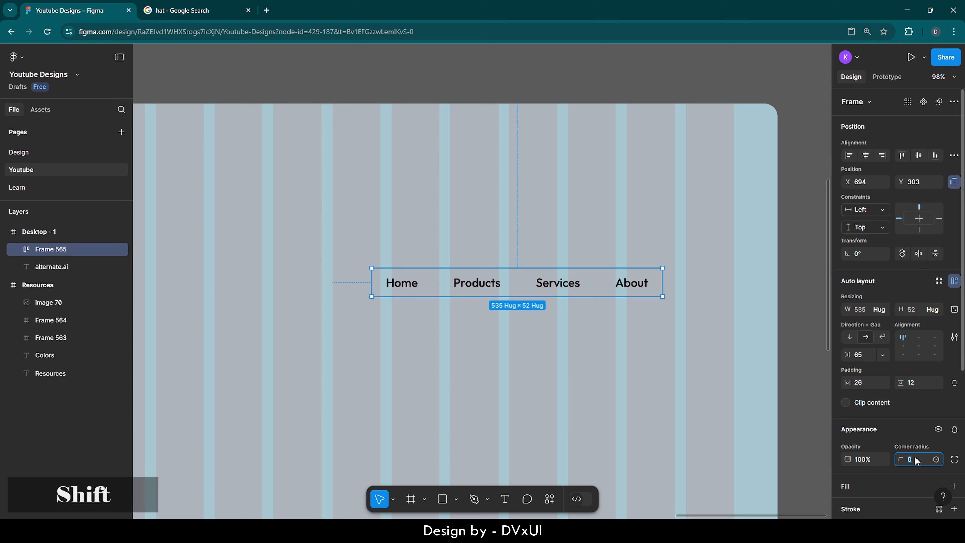
pyautogui.hotkey('shift', 'Up')
pyautogui.hotkey('shift', 'Up')
pyautogui.hotkey('shift', 'Up')
pyautogui.hotkey('shift', 'Up')
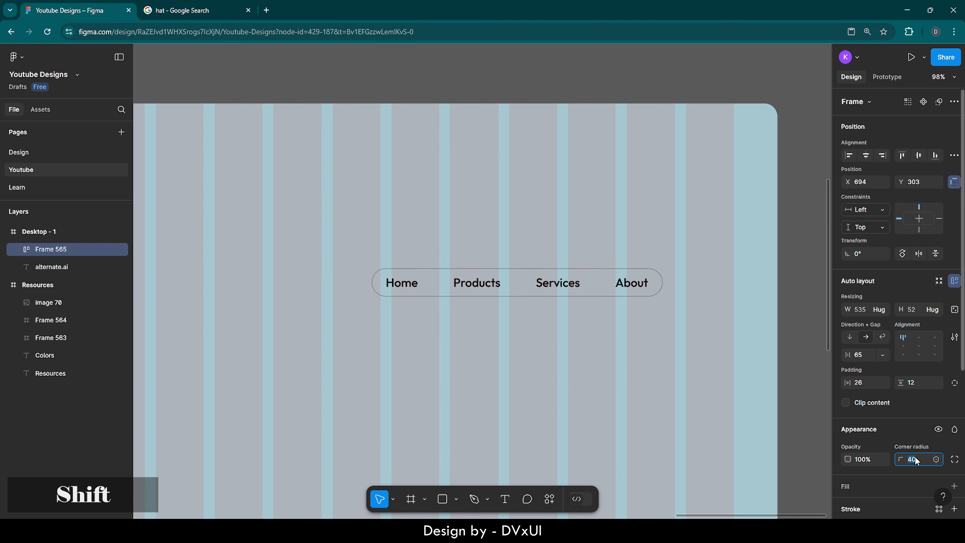
pyautogui.click(624, 369)
# - Move the navigation frame up into the header area beside the logo, at about X 710, Y 38
pyautogui.hscroll(-2, 625, 369)
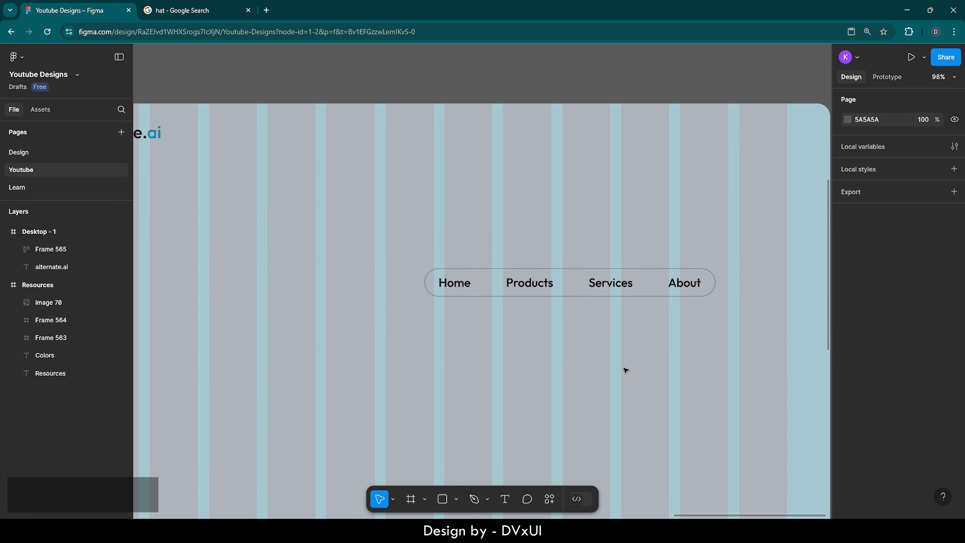
pyautogui.scroll(-3, 624, 369)
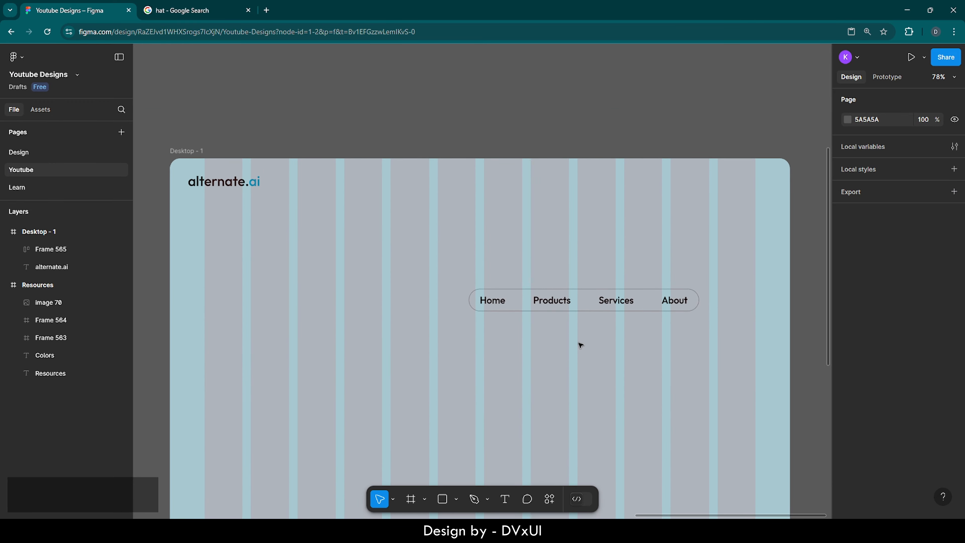
pyautogui.click(587, 299)
pyautogui.moveTo(587, 299); pyautogui.dragTo(595, 187)
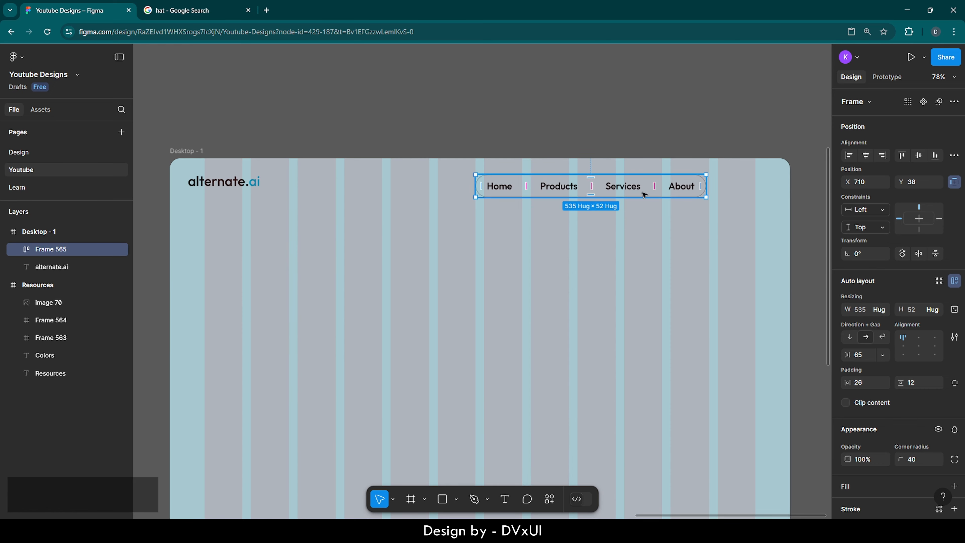
# - Add a text layer reading "Sign up" in the header, just past the end of the navigation bar
pyautogui.click(721, 227)
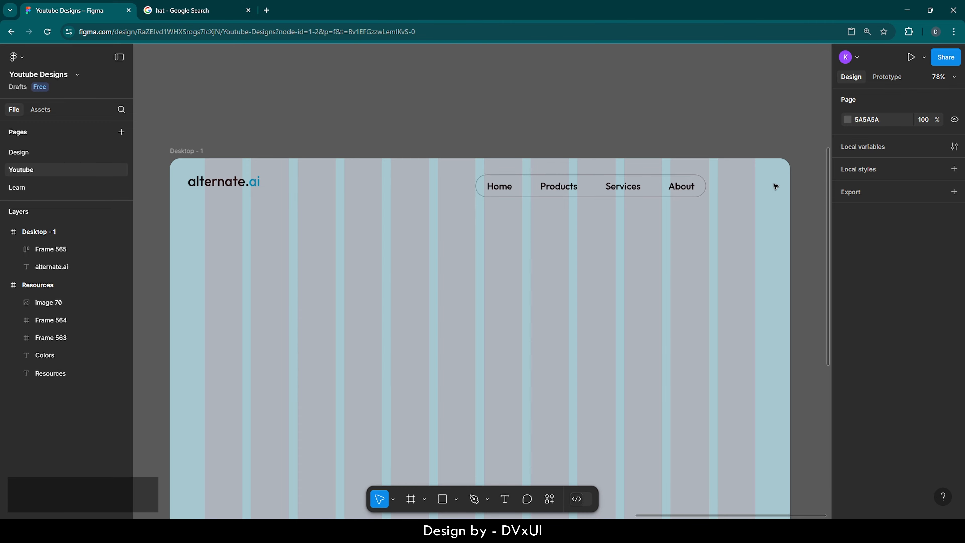
pyautogui.scroll(5, 798, 180)
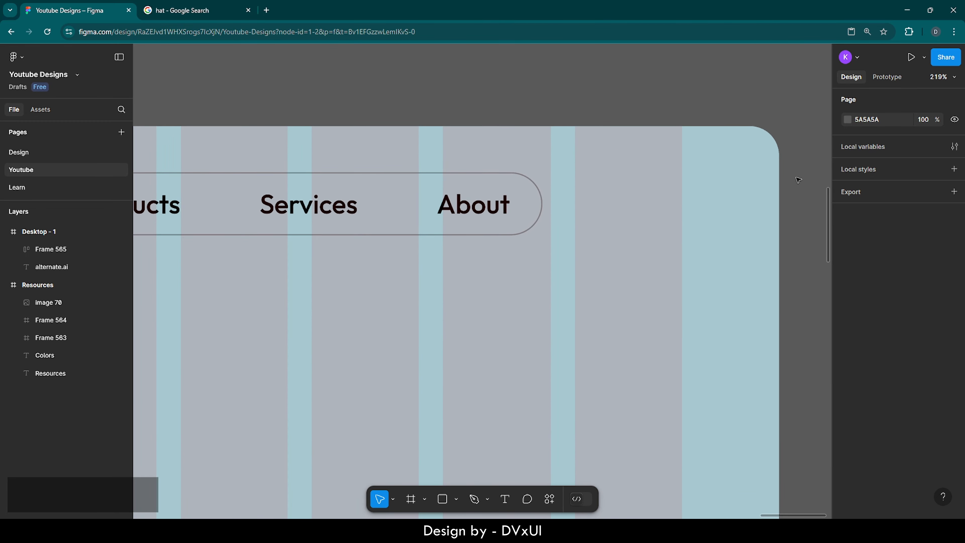
pyautogui.press('t')
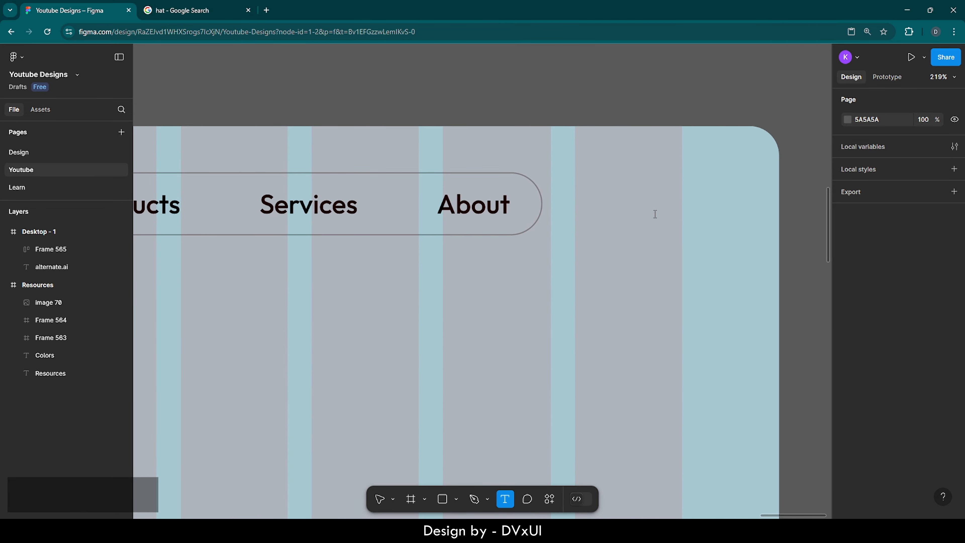
pyautogui.click(654, 214)
pyautogui.write('Sign')
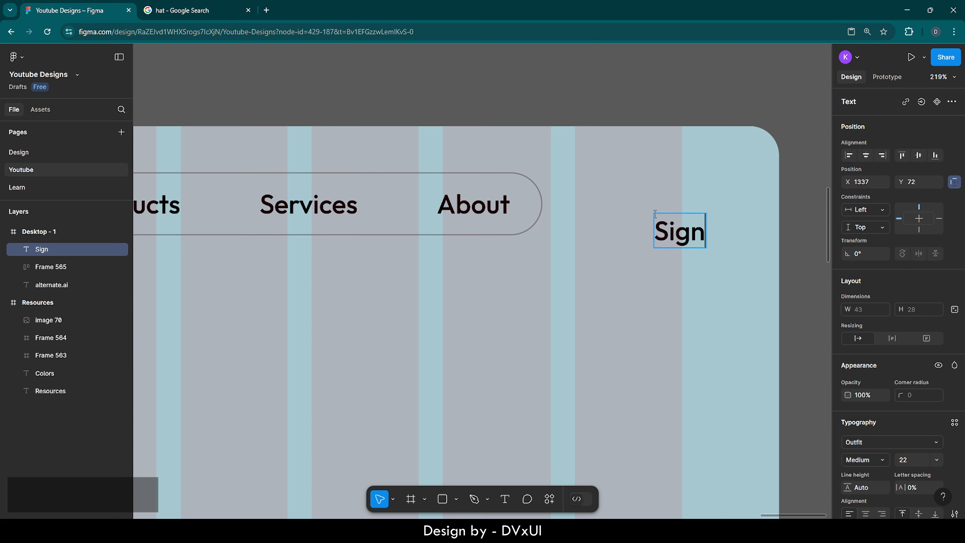
pyautogui.write(' up')
# - Change the fill colour of the "Sign up" text to white (FFFFFF)
pyautogui.hotkey('ctrl', 'a')
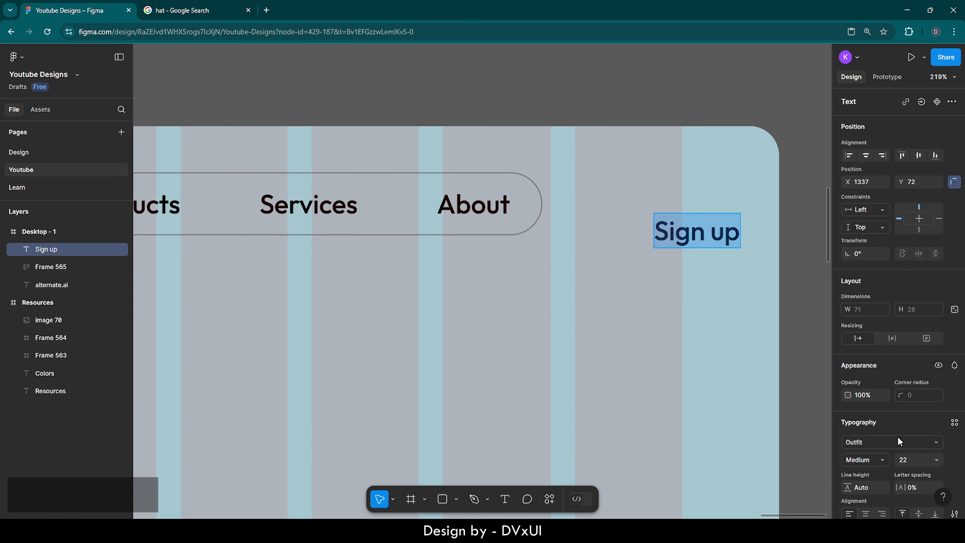
pyautogui.scroll(-4, 900, 439)
pyautogui.click(880, 409)
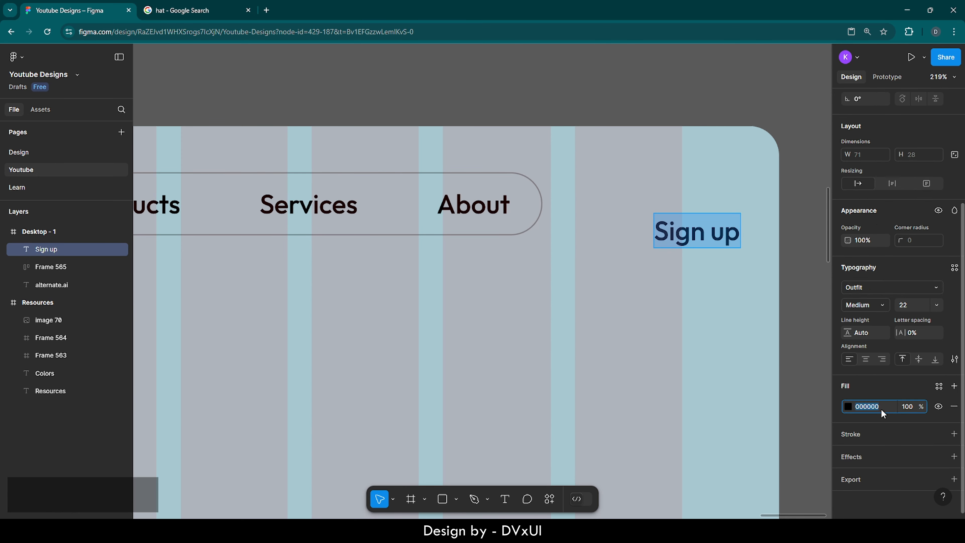
pyautogui.write('ffffff')
pyautogui.press('Return')
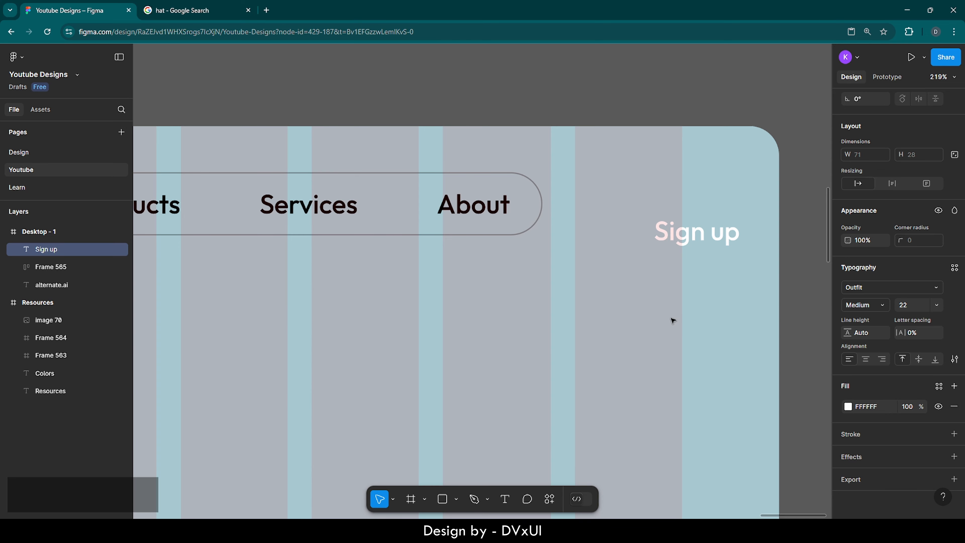
# - Wrap the "Sign up" text in an auto layout frame and fill the frame with the blue 0094BD
pyautogui.rightClick(694, 234)
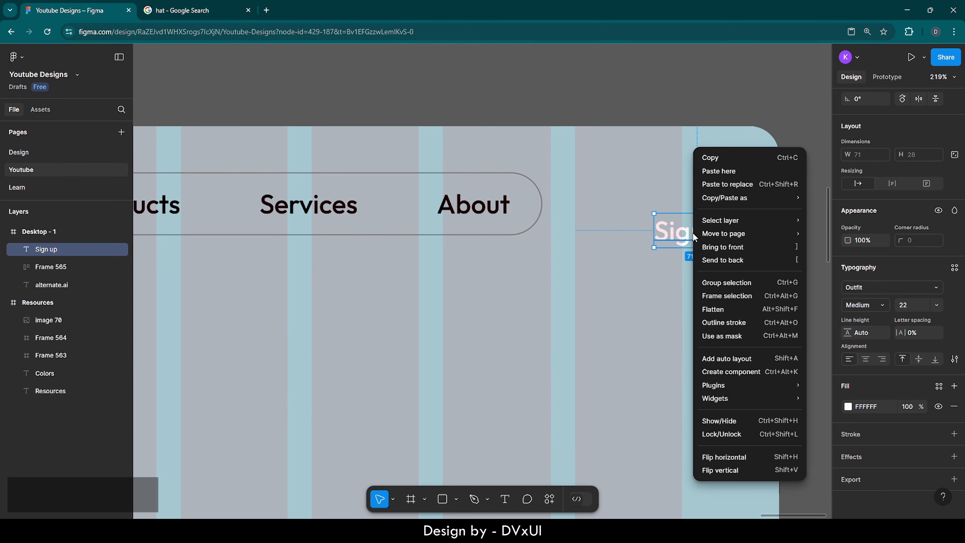
pyautogui.click(714, 359)
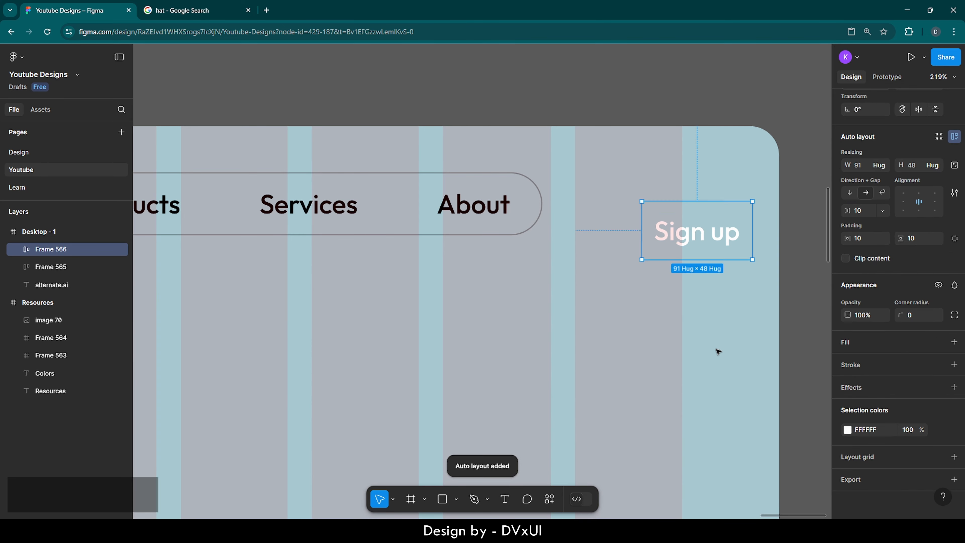
pyautogui.click(856, 345)
pyautogui.click(848, 363)
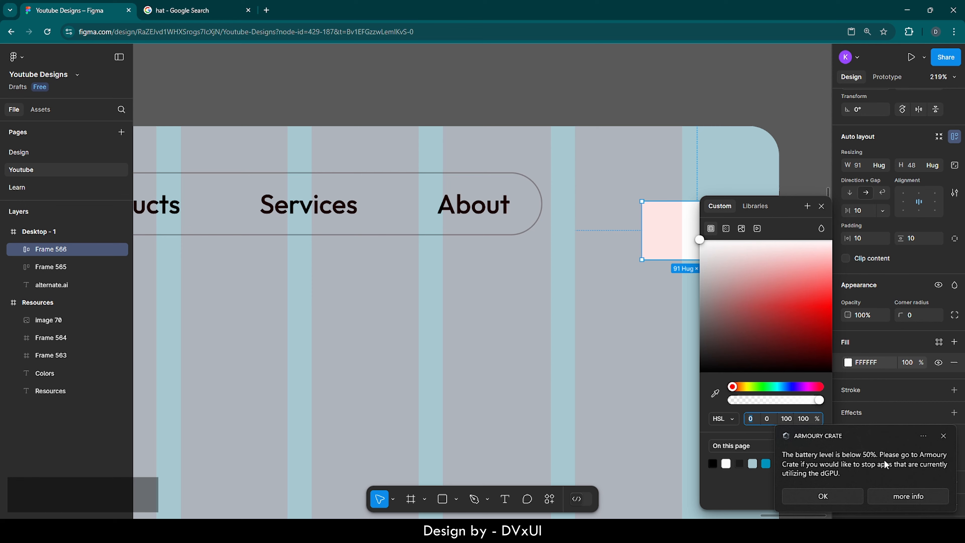
pyautogui.click(942, 436)
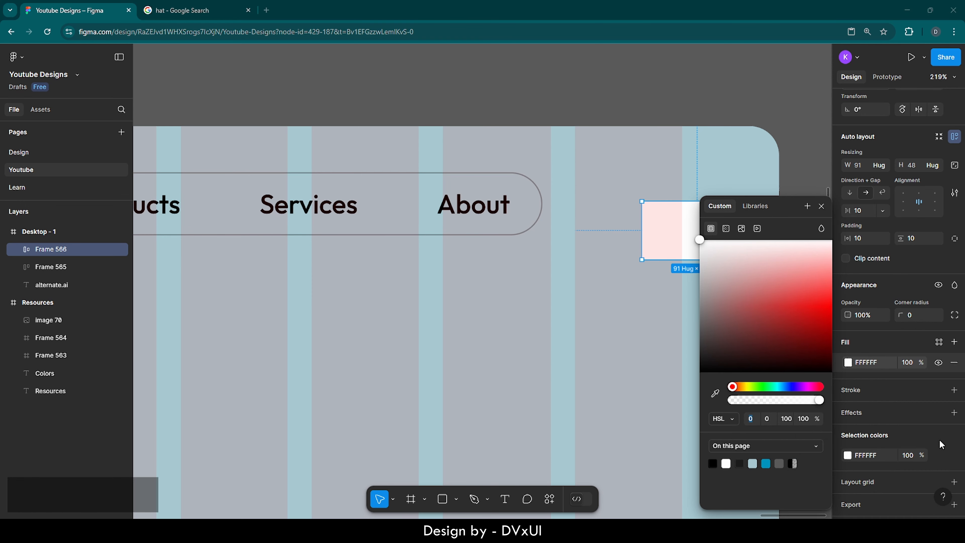
pyautogui.click(767, 462)
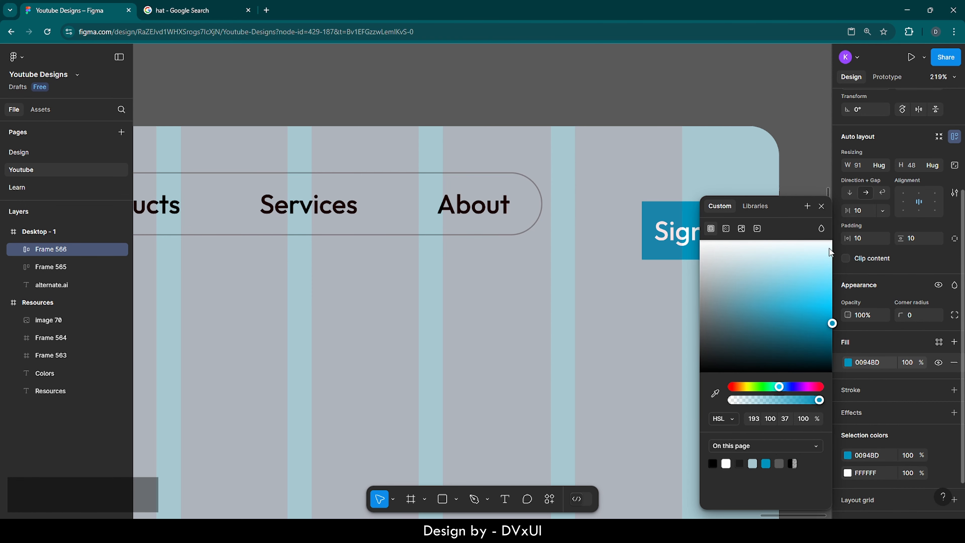
pyautogui.click(821, 207)
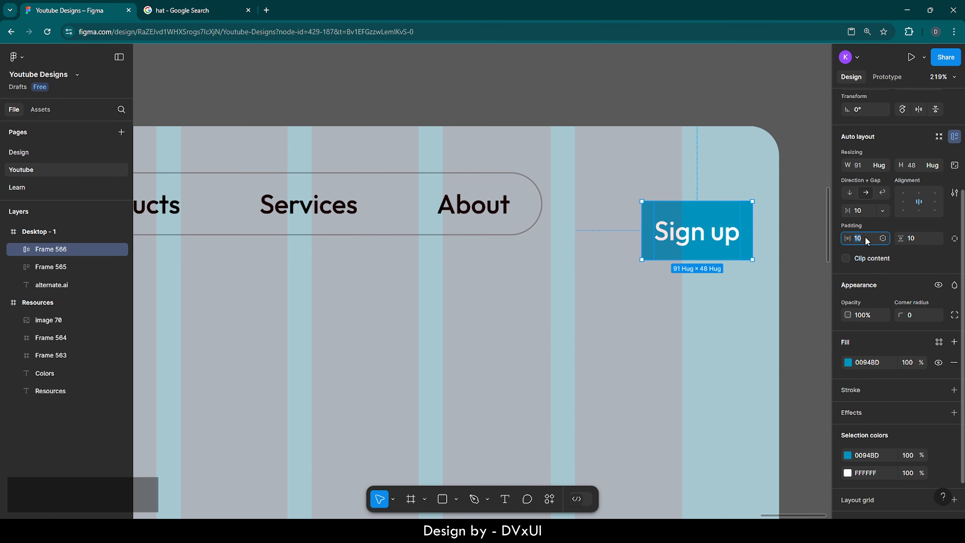
# - Set the Sign up button's horizontal padding to 22 and its vertical padding to 12
pyautogui.write('22')
pyautogui.press('Return')
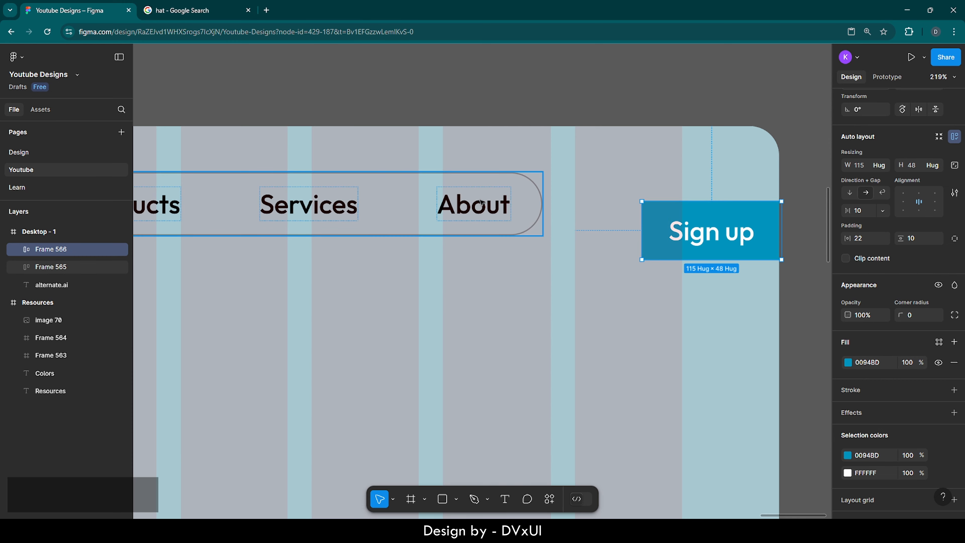
pyautogui.click(488, 186)
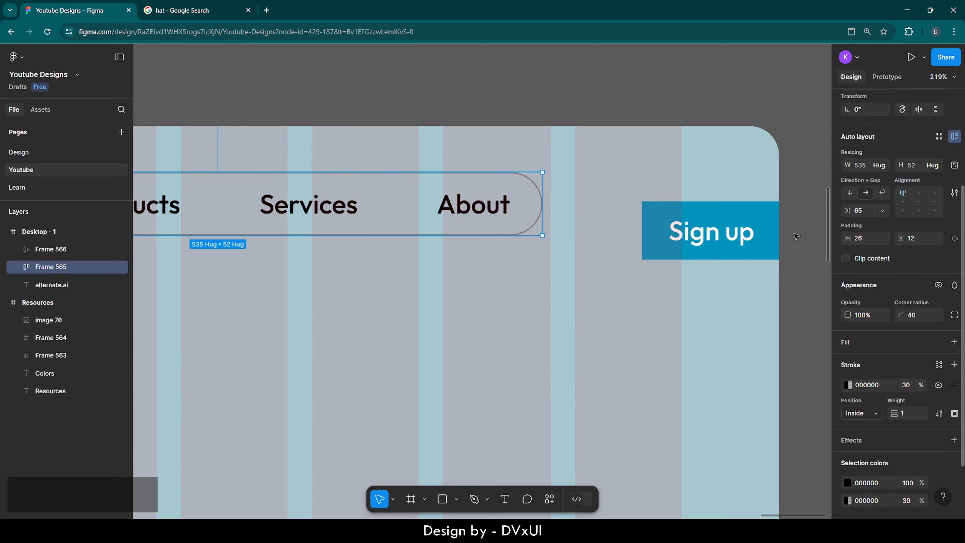
pyautogui.click(726, 231)
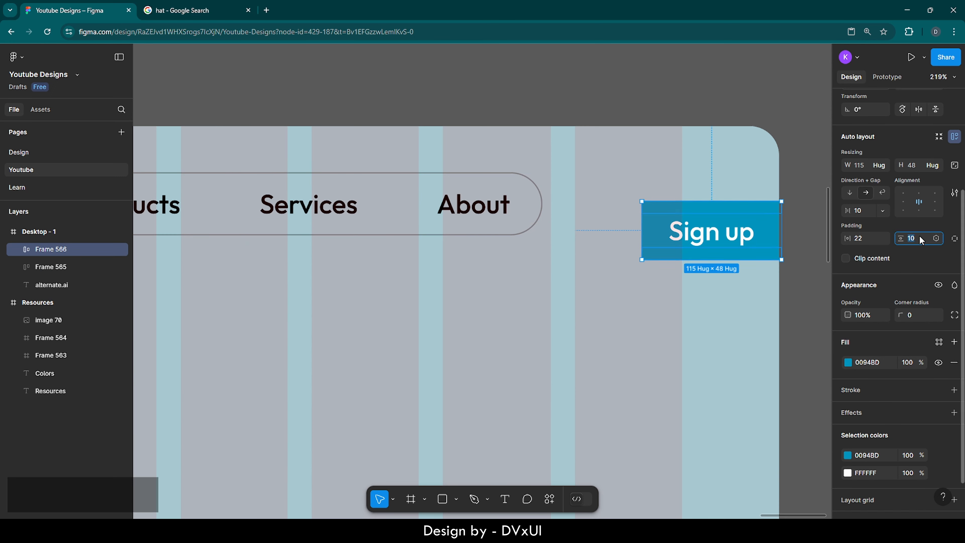
pyautogui.write('12')
pyautogui.press('Return')
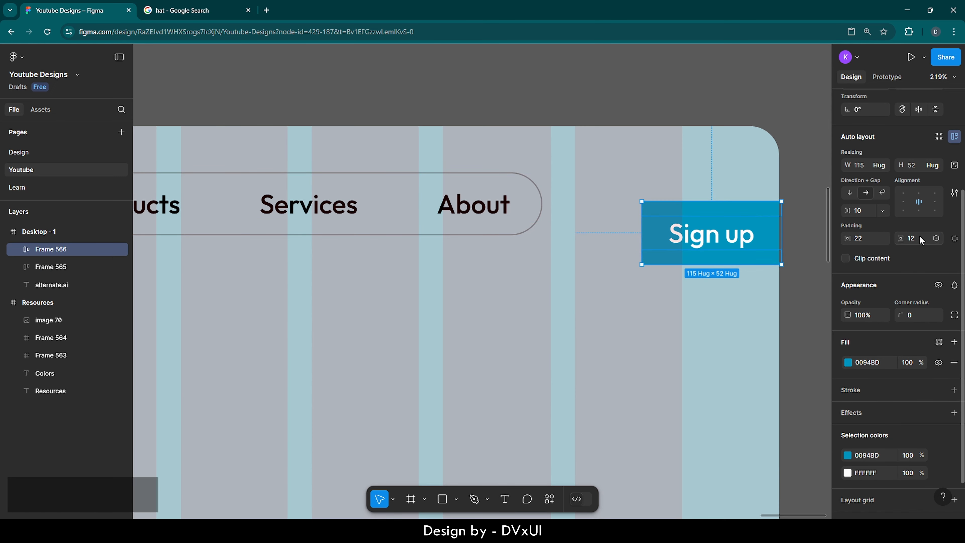
# - Round the Sign up button's corners with a radius of 50
pyautogui.click(914, 313)
pyautogui.hotkey('shift', 'Up')
pyautogui.hotkey('shift', 'Up')
pyautogui.hotkey('shift', 'Up')
pyautogui.hotkey('shift', 'Up')
pyautogui.hotkey('shift', 'Up')
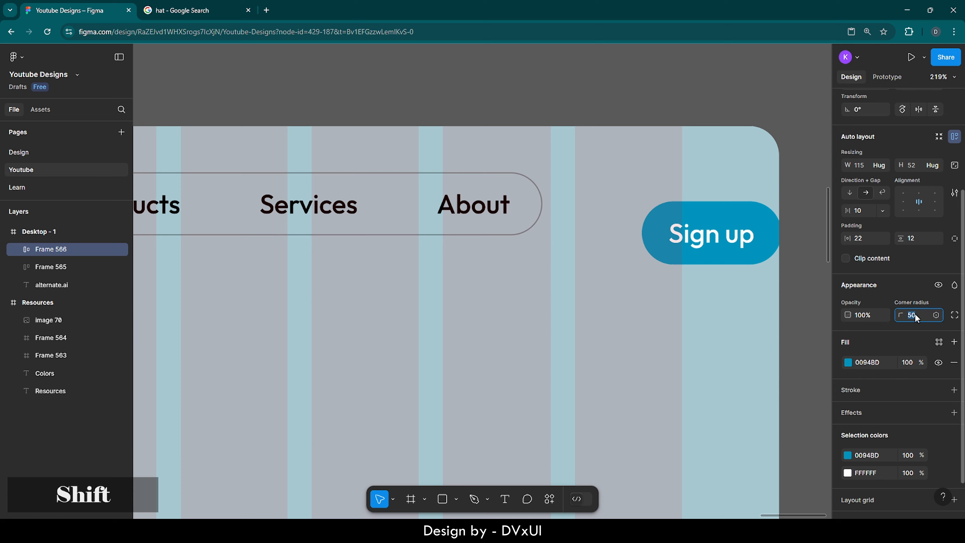
# - Move the Sign up button level with the navigation bar and wrap both in one auto layout frame
pyautogui.click(722, 247)
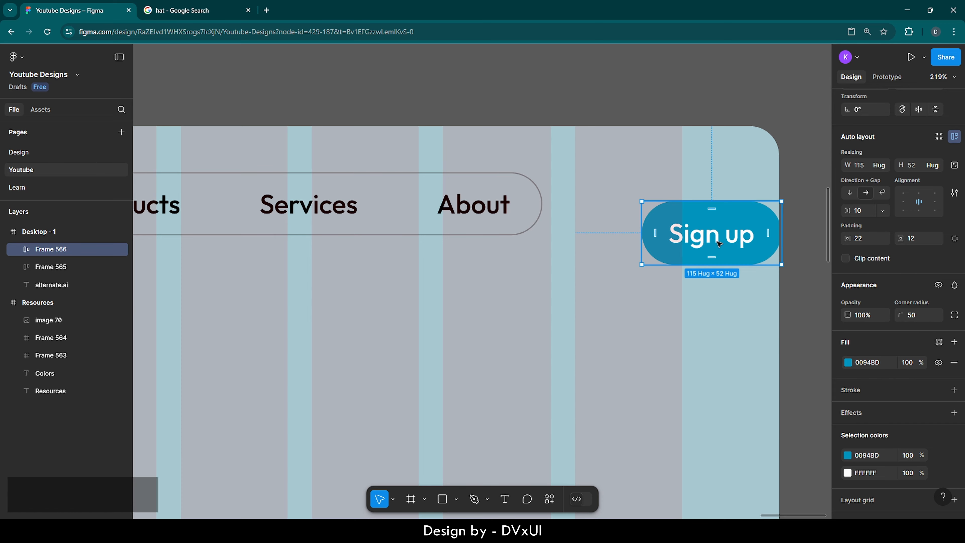
pyautogui.moveTo(719, 243); pyautogui.dragTo(674, 215)
pyautogui.keyDown('shift'); pyautogui.click(524, 207); pyautogui.keyUp('shift')
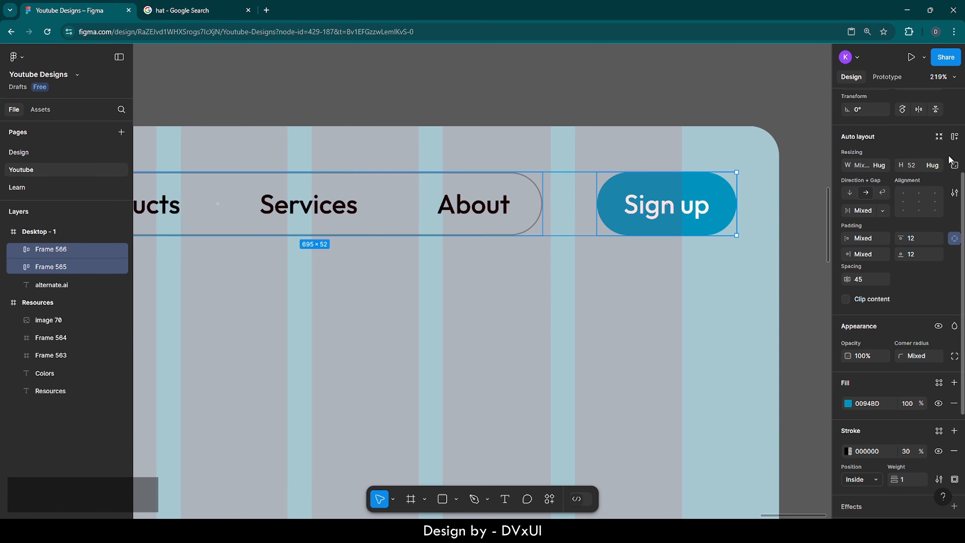
pyautogui.click(954, 137)
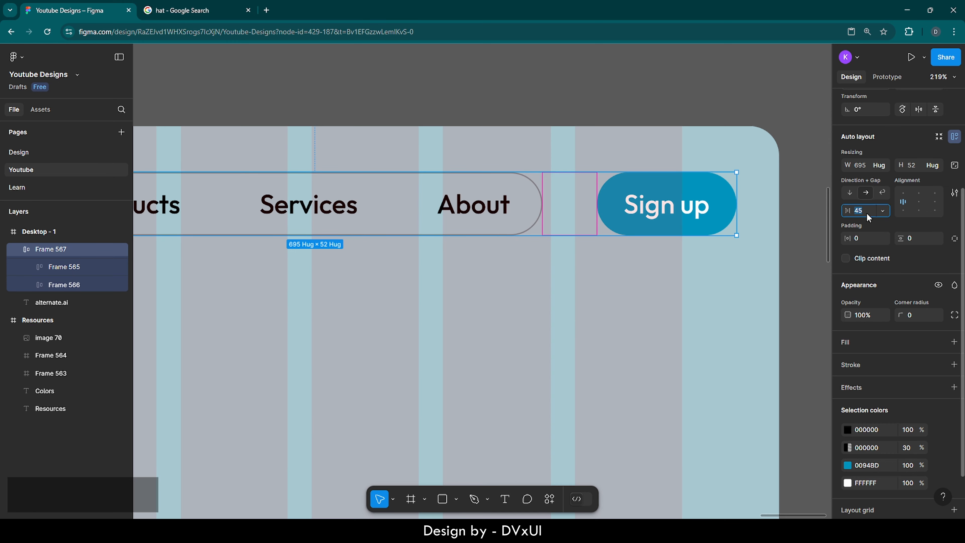
# - Set the gap between the navigation bar and the Sign up button to 22
pyautogui.write('20')
pyautogui.press('Return')
pyautogui.click(656, 307)
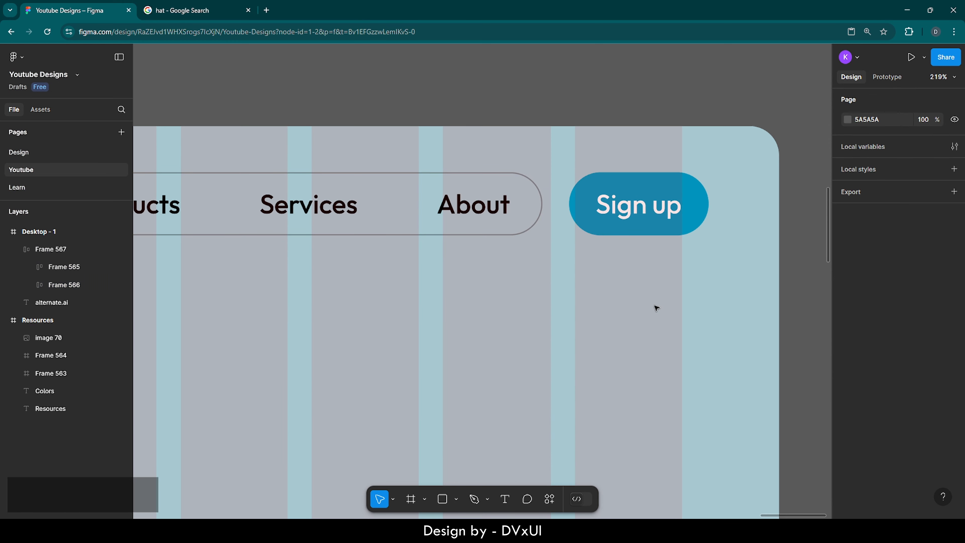
# - Move the combined navigation and button frame to X 730, Y 34 in the header
pyautogui.hotkey('shift', '1')
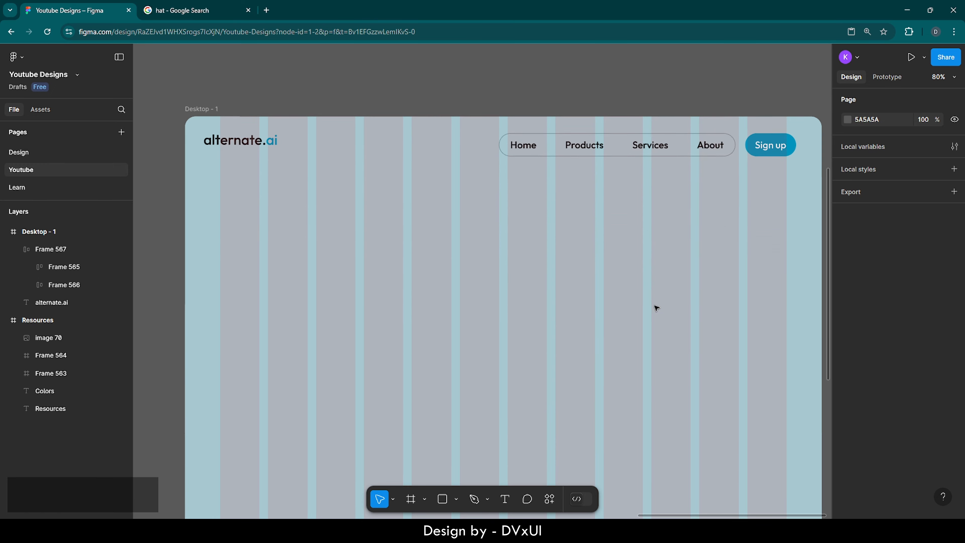
pyautogui.scroll(-2, 650, 304)
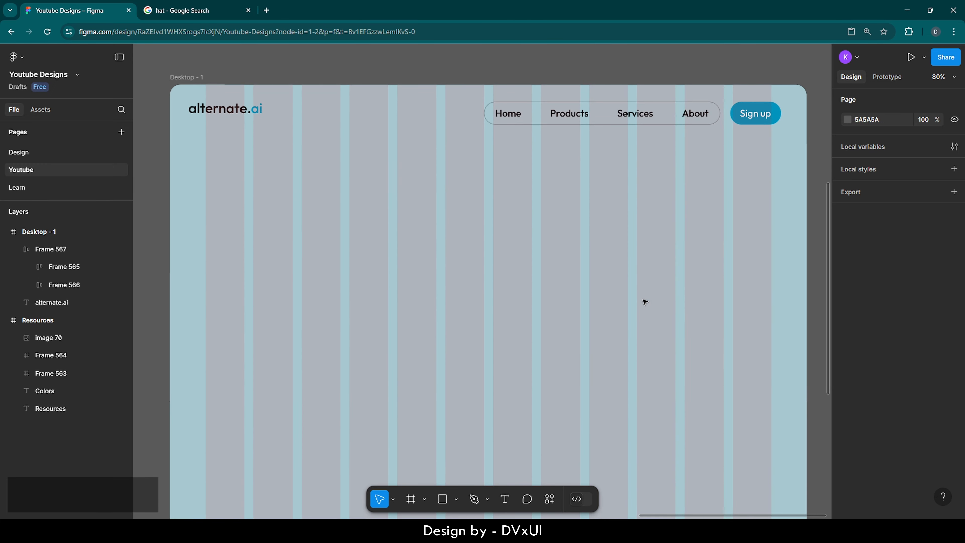
pyautogui.click(669, 120)
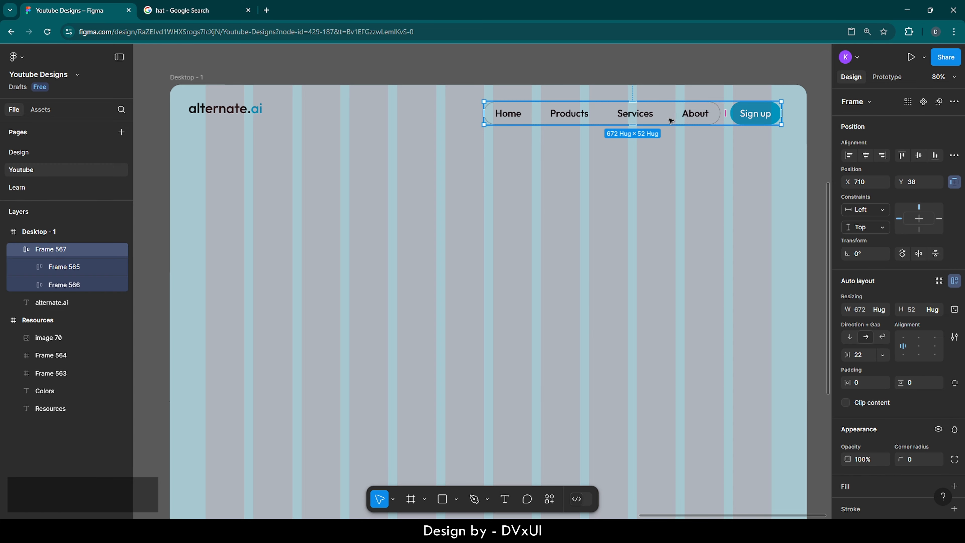
pyautogui.hotkey('shift', 'Right')
pyautogui.hotkey('shift', 'Right')
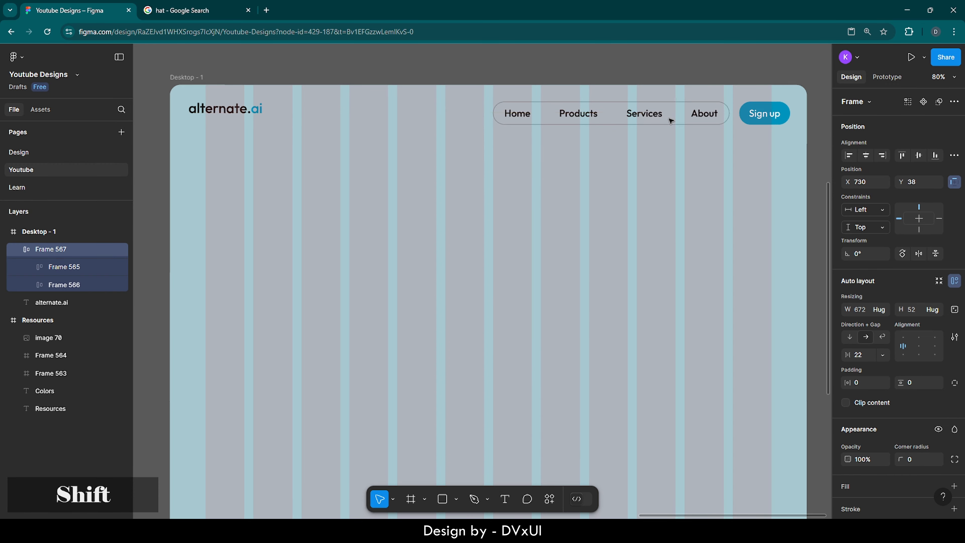
pyautogui.press('Up')
pyautogui.press('Up')
pyautogui.press('Up')
pyautogui.press('Up')
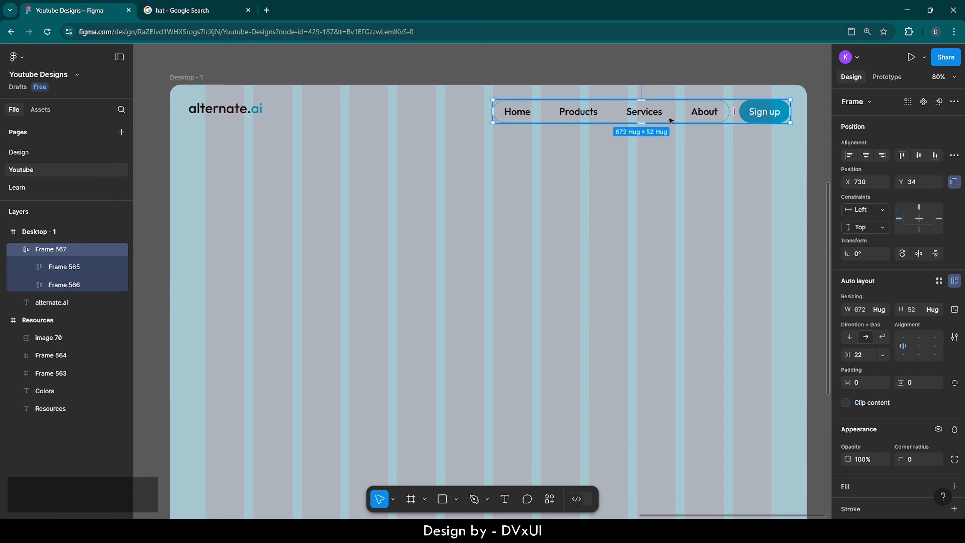
# - Shift the alternate.ai logo down to Y 40 so it is vertically centred with the navigation bar
pyautogui.click(200, 113)
pyautogui.hotkey('shift', 'Down')
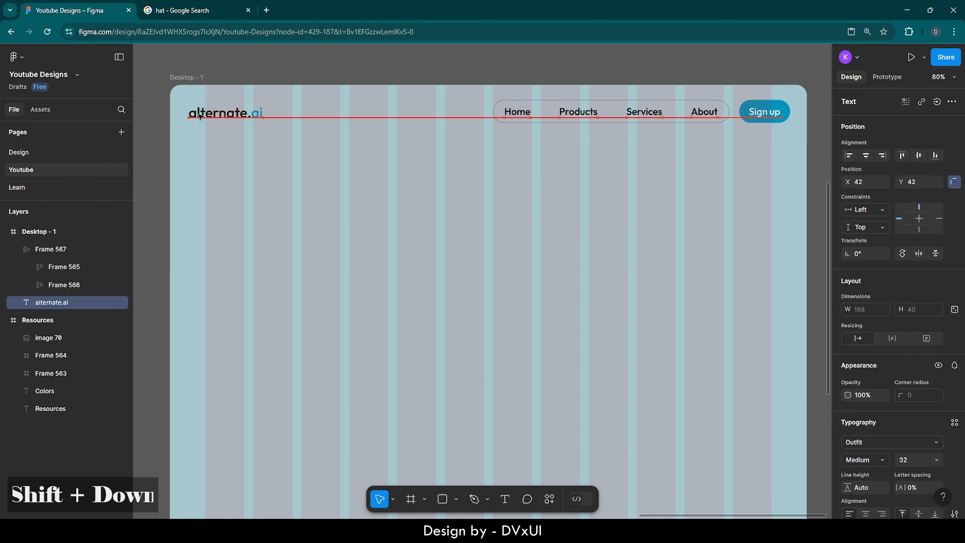
pyautogui.press('Up')
pyautogui.press('Up')
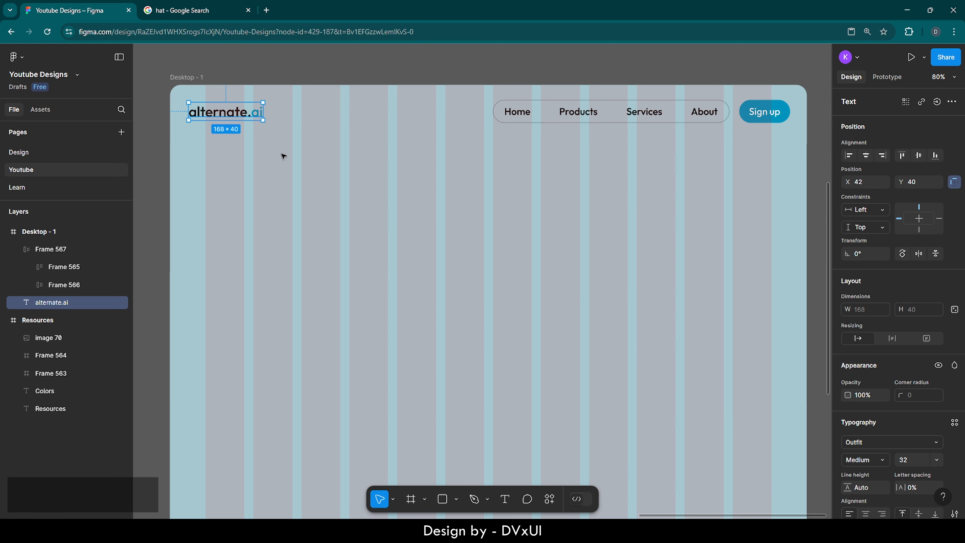
pyautogui.press('Escape')
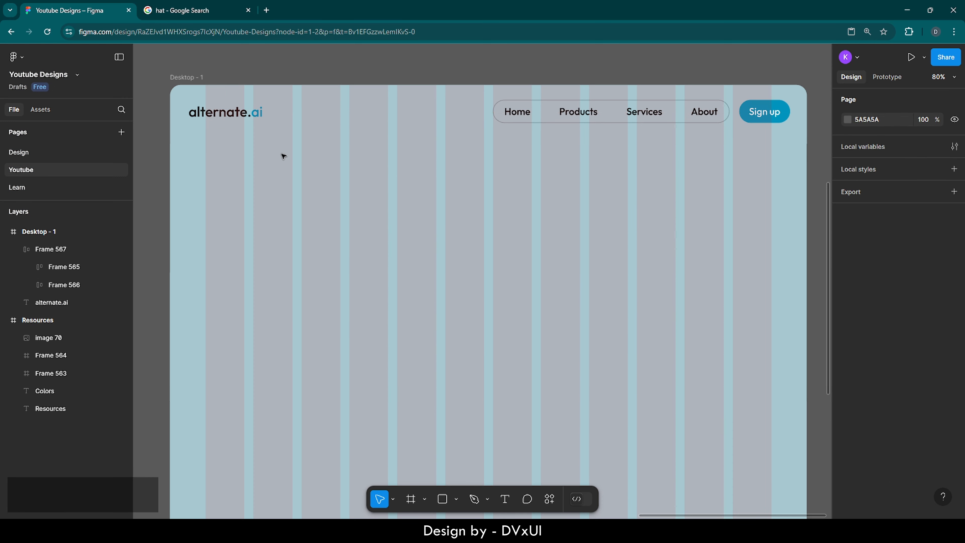
# - Recolour the "Home" navigation link with the blue 0094BD already used on the page
pyautogui.scroll(-1, 459, 163)
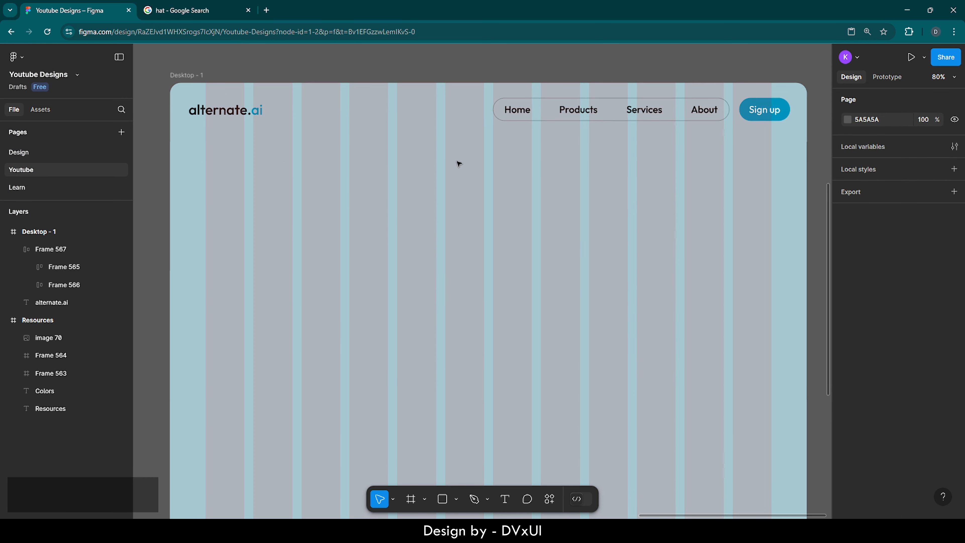
pyautogui.scroll(1, 458, 162)
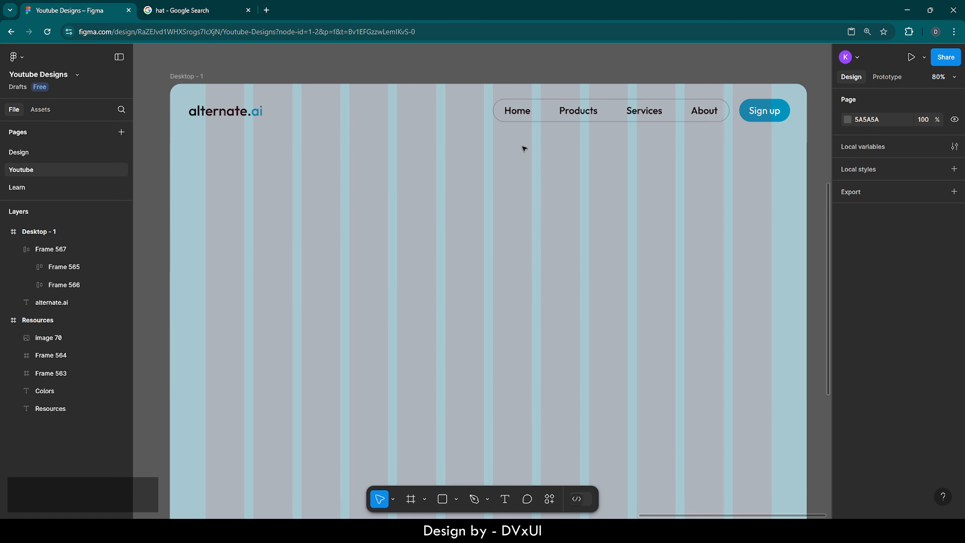
pyautogui.keyDown('ctrl'); pyautogui.click(515, 113); pyautogui.keyUp('ctrl')
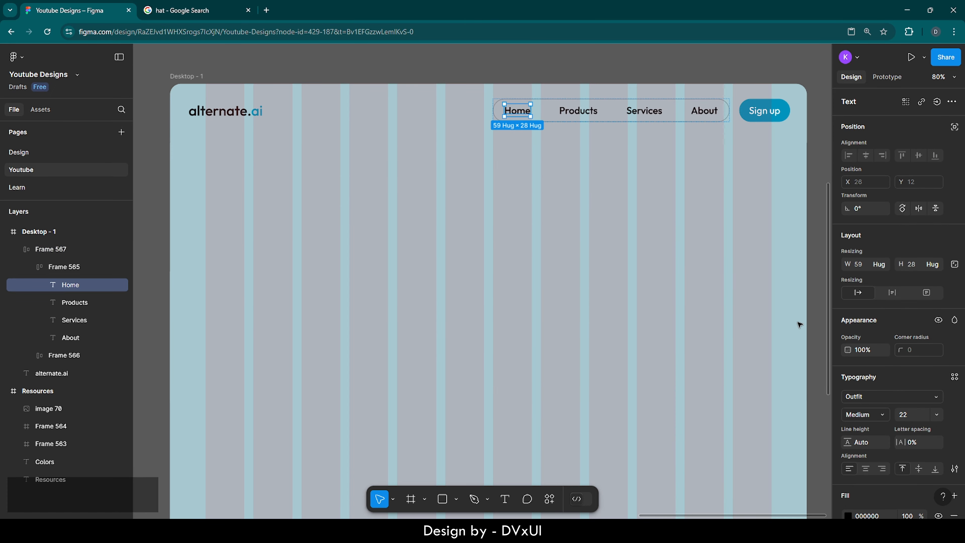
pyautogui.scroll(-3, 892, 420)
pyautogui.click(848, 410)
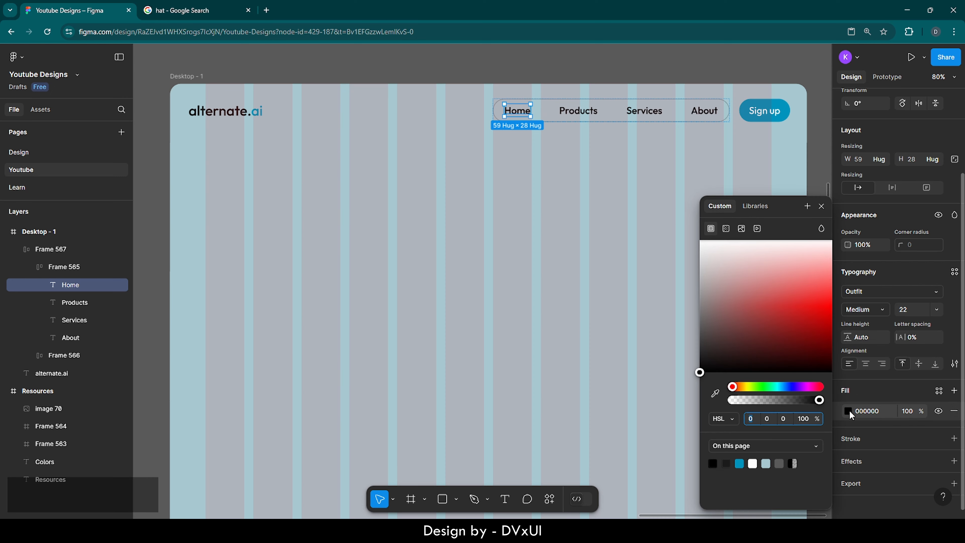
pyautogui.click(739, 462)
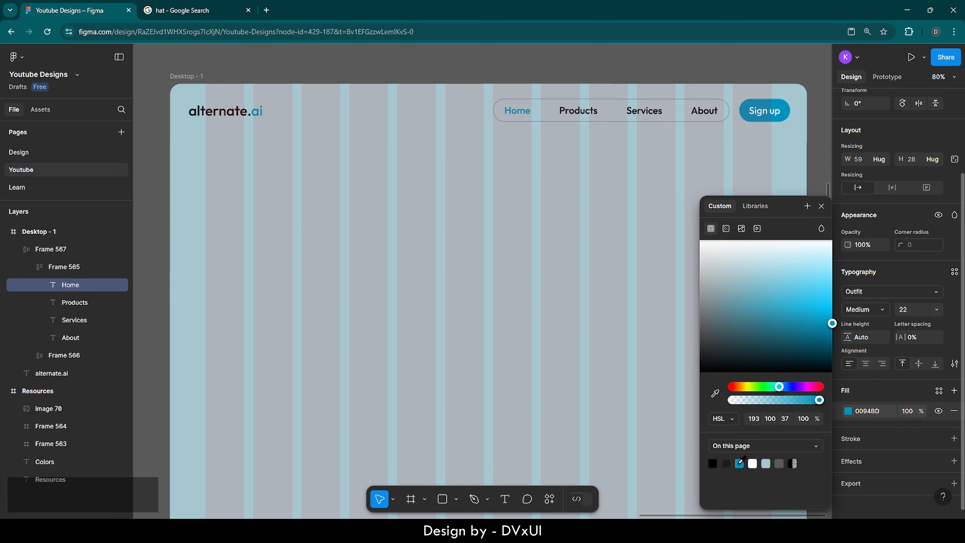
# - Undo the blue recolouring of the "Home" navigation link
pyautogui.click(614, 414)
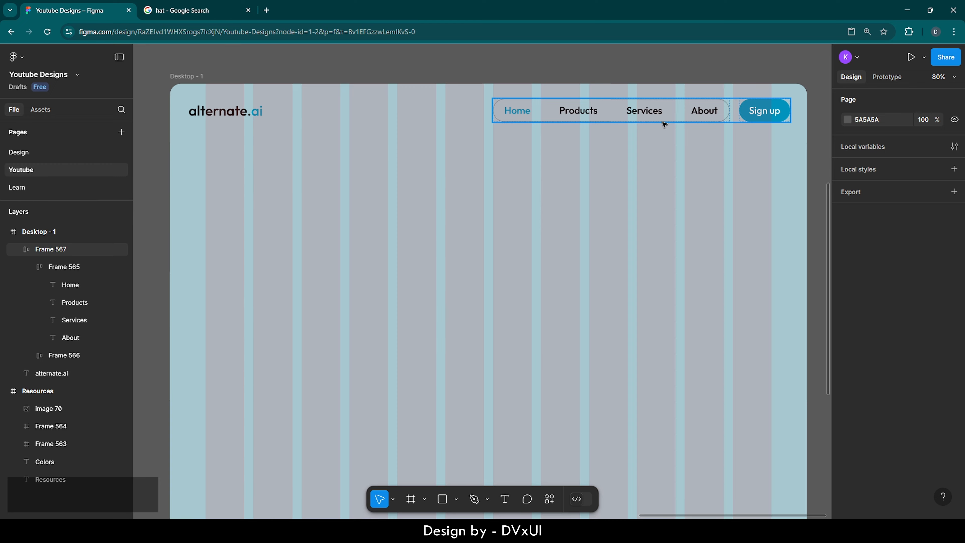
pyautogui.click(548, 122)
pyautogui.hotkey('ctrl', 'z')
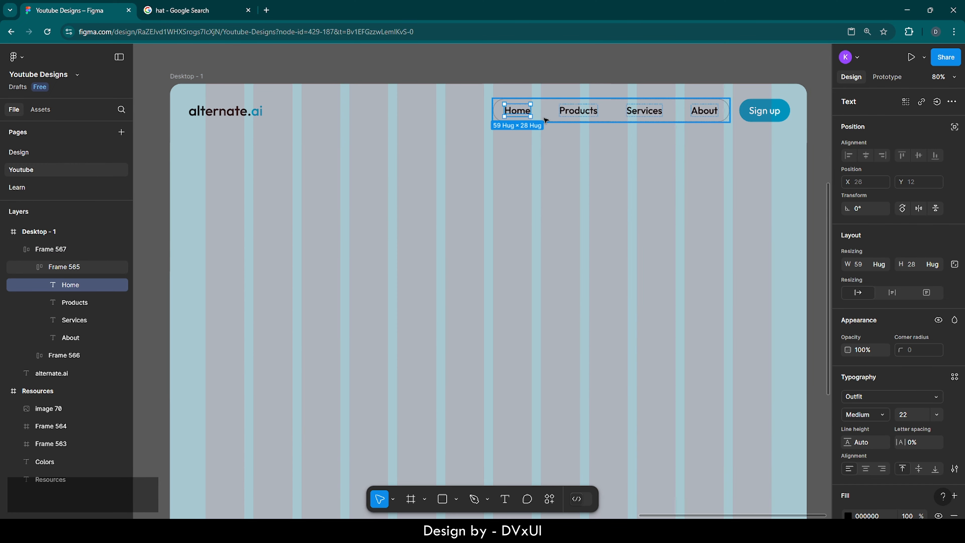
# - Set the fill of the "Products", "Services" and "About" navigation links to 1B1B1B at 70% opacity
pyautogui.click(576, 114)
pyautogui.keyDown('shift'); pyautogui.click(646, 114); pyautogui.keyUp('shift')
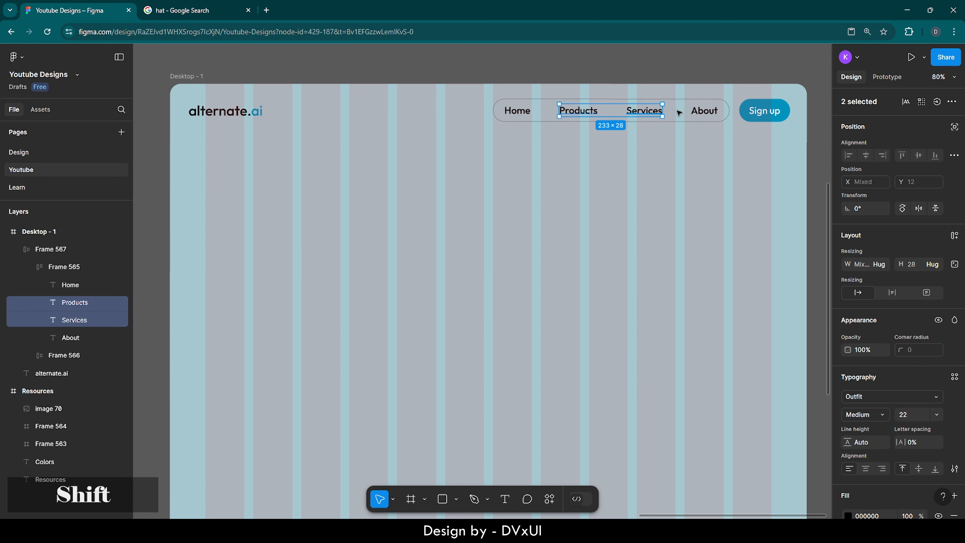
pyautogui.keyDown('shift'); pyautogui.click(698, 110); pyautogui.keyUp('shift')
pyautogui.scroll(-3, 893, 454)
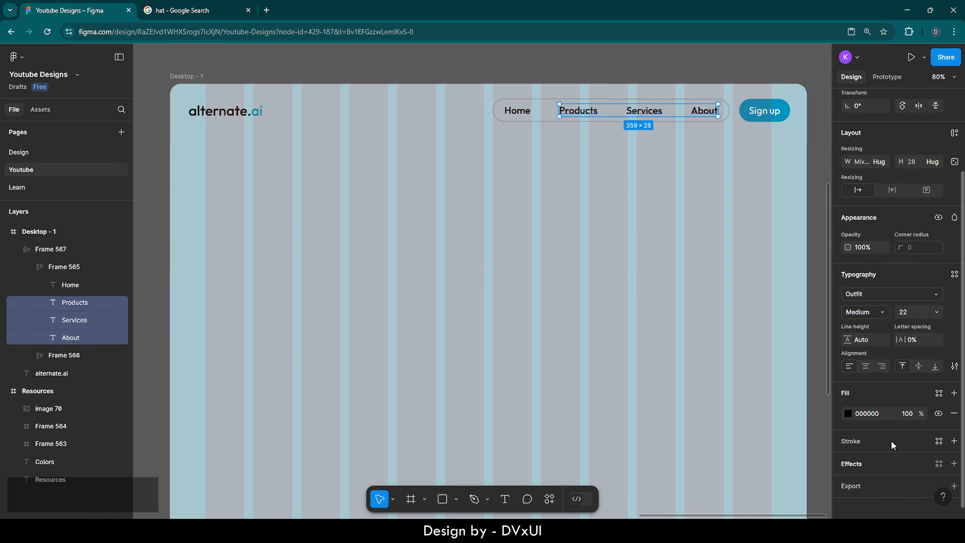
pyautogui.click(884, 414)
pyautogui.write('1B1B1B')
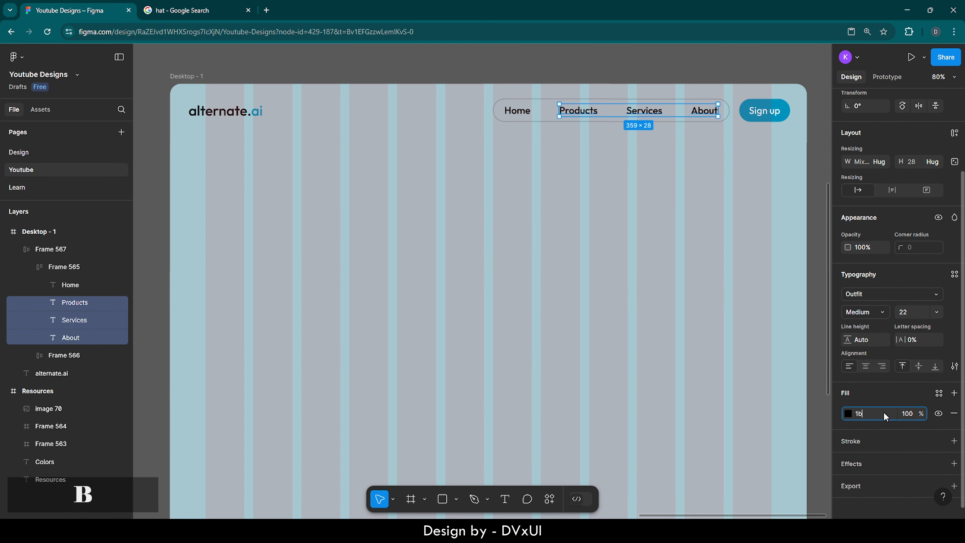
pyautogui.press('Return')
pyautogui.click(906, 416)
pyautogui.write('70')
pyautogui.press('Return')
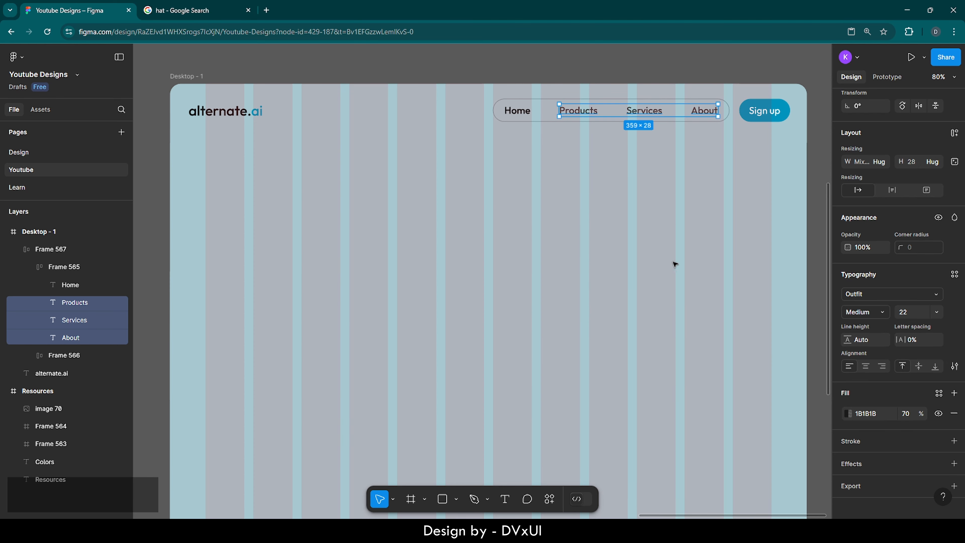
pyautogui.click(675, 264)
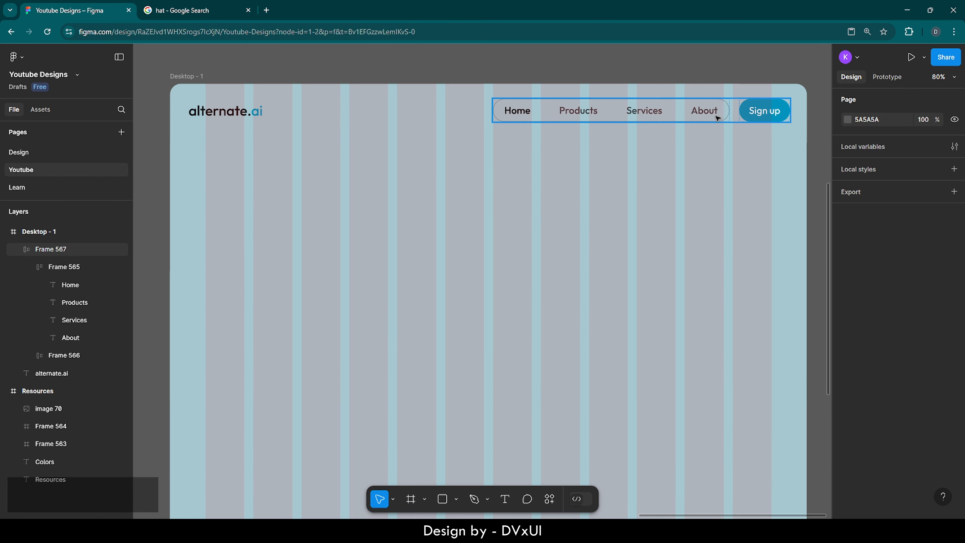
# - Copy the robot-in-hoodie image from the Resources frame and paste it into the Desktop - 1 frame
pyautogui.scroll(-1, 664, 189)
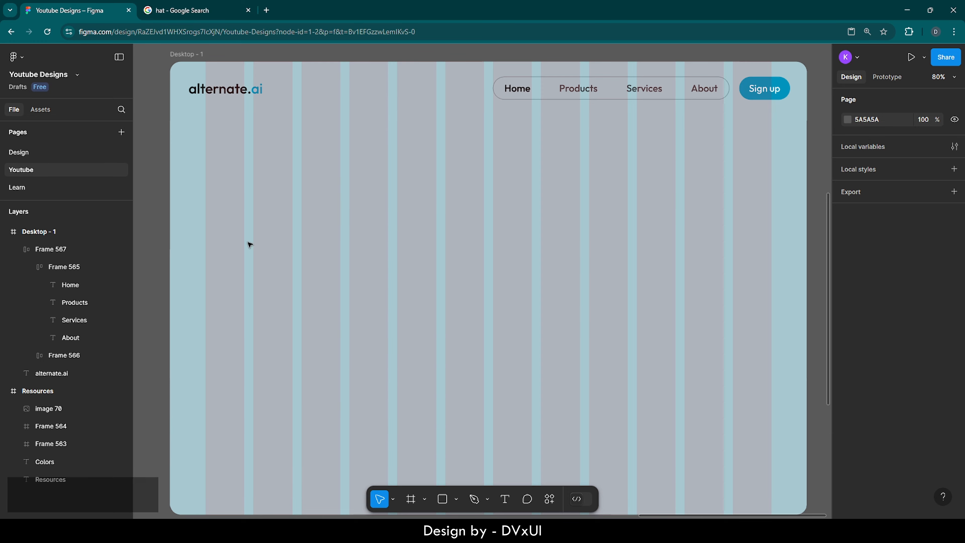
pyautogui.doubleClick(15, 391)
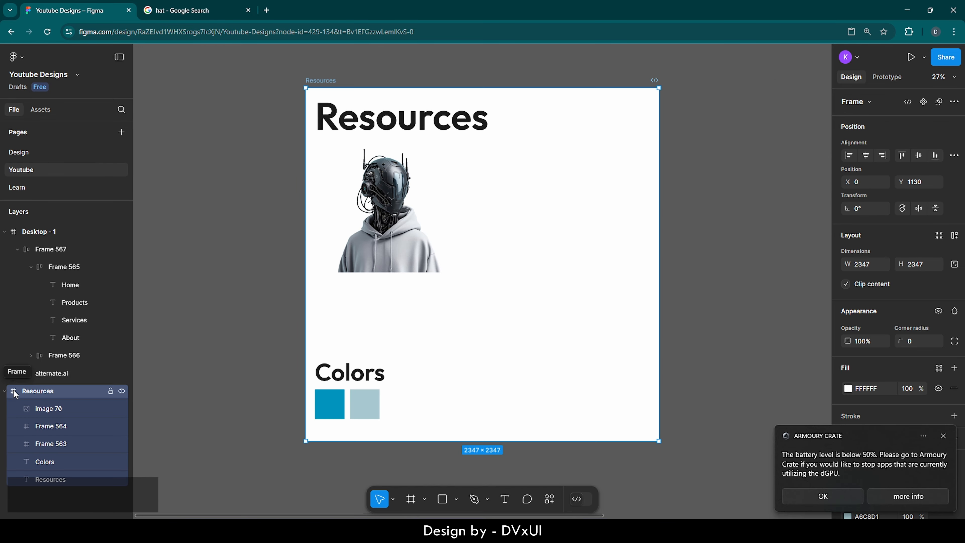
pyautogui.click(410, 215)
pyautogui.hotkey('ctrl', 'c')
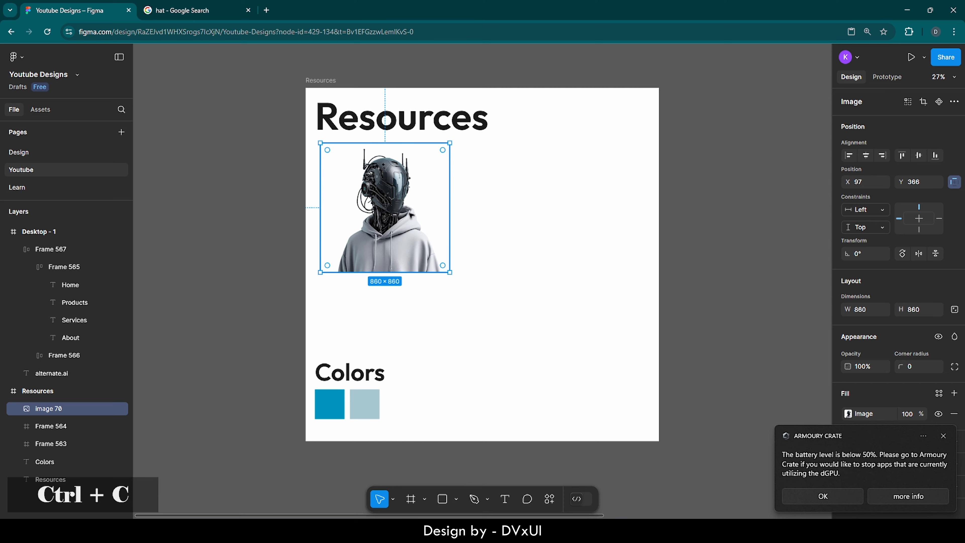
pyautogui.click(14, 235)
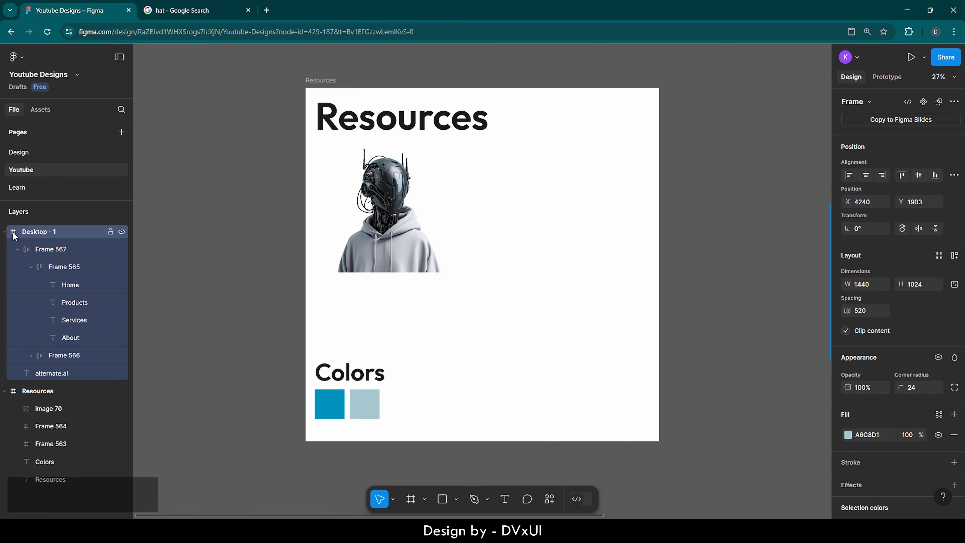
pyautogui.hotkey('shift', '2')
pyautogui.hotkey('ctrl', 'v')
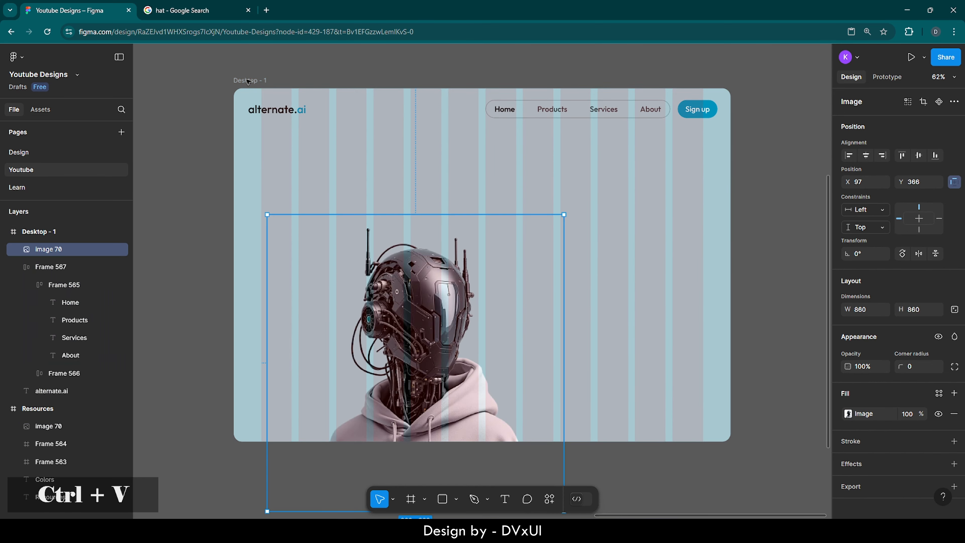
# - Move the robot image to the right half of the Desktop - 1 frame, its lower edge flush with the frame's at Y 164
pyautogui.moveTo(443, 323); pyautogui.dragTo(593, 253)
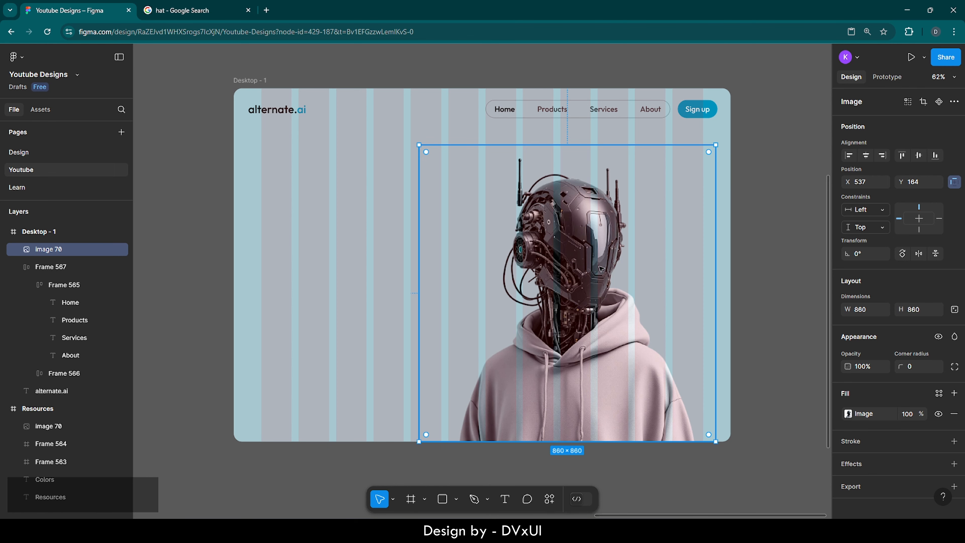
pyautogui.moveTo(601, 268); pyautogui.dragTo(605, 268)
pyautogui.click(785, 342)
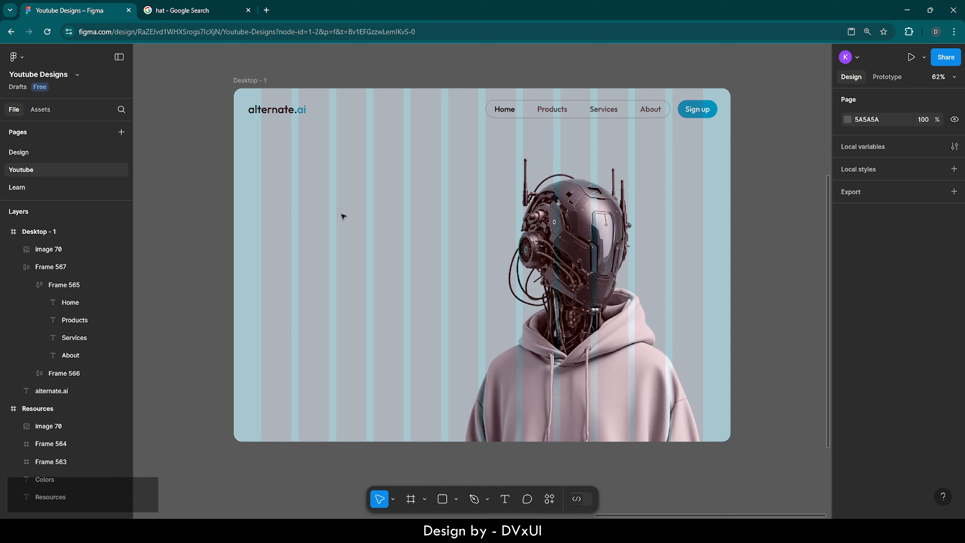
# - Add the headline text "An" in the empty area beside the robot and format it as Outfit Regular, size 66
pyautogui.press('t')
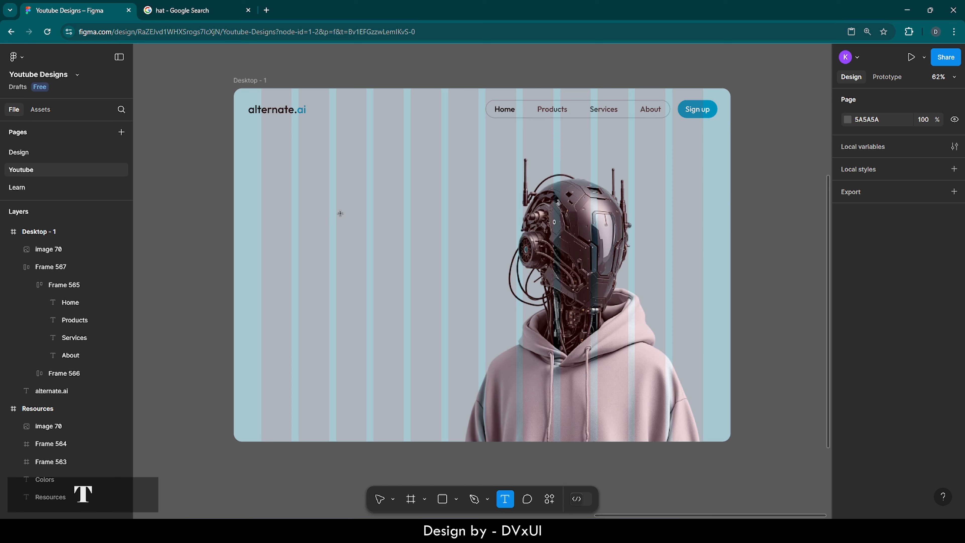
pyautogui.click(310, 210)
pyautogui.write('An')
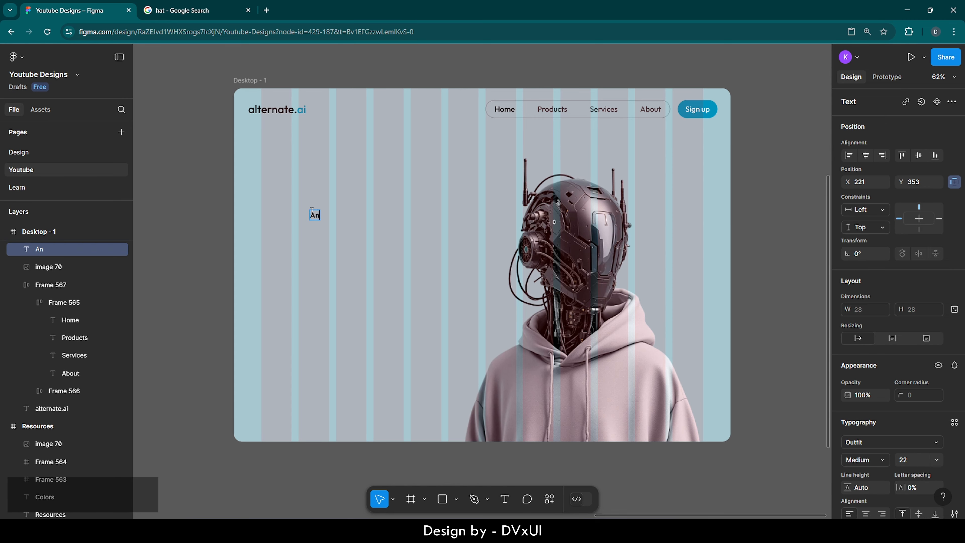
pyautogui.hotkey('ctrl', 'a')
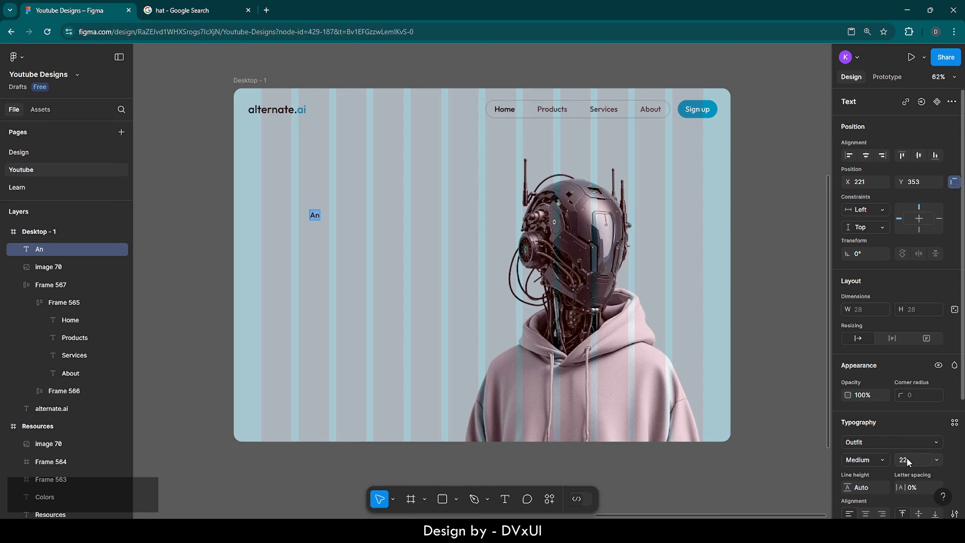
pyautogui.write('66')
pyautogui.press('Return')
pyautogui.click(886, 459)
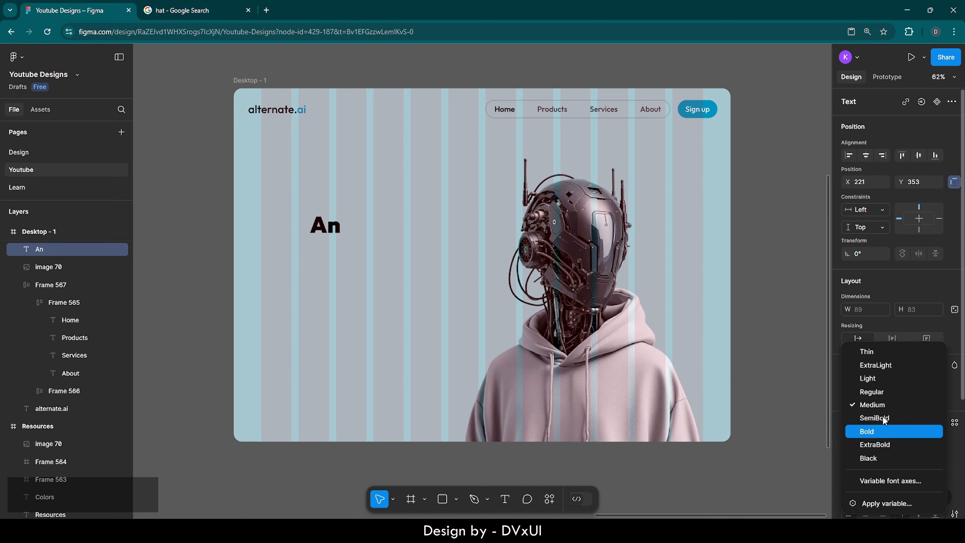
pyautogui.click(878, 391)
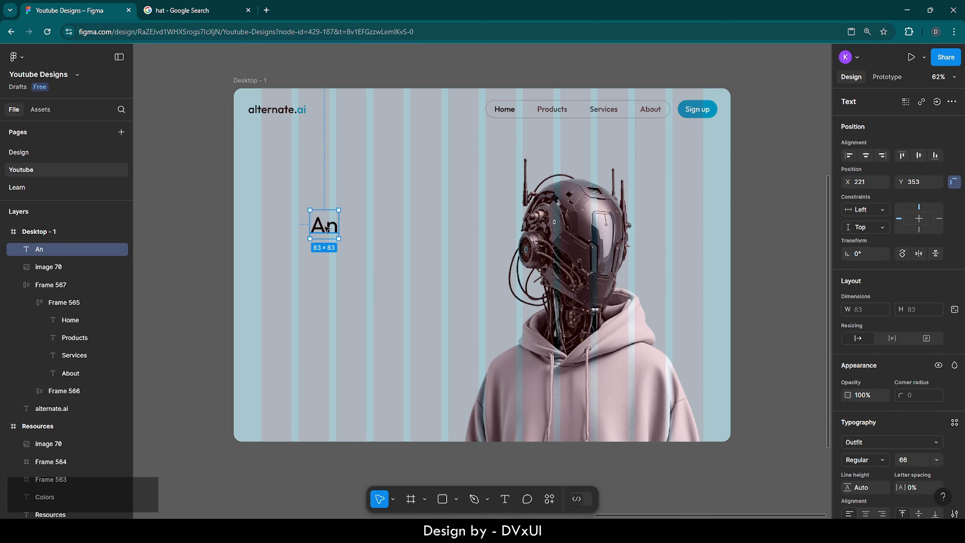
# - Move the "An" headline text to X 84, Y 260, below the logo
pyautogui.moveTo(327, 232); pyautogui.dragTo(280, 196)
pyautogui.scroll(3, 278, 164)
pyautogui.scroll(2, 278, 164)
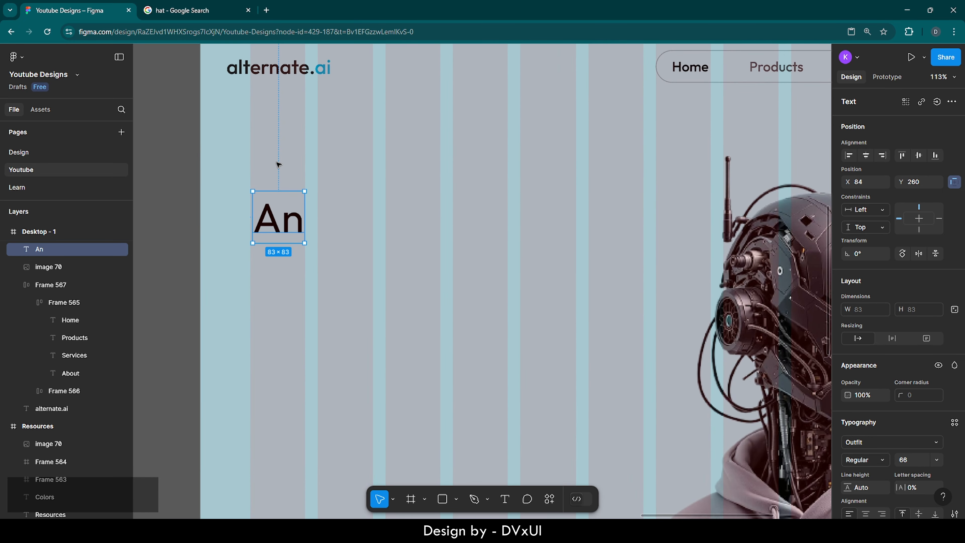
# - Duplicate the "An" text, place the copy beside it at X 297, Y 260 and change its wording to "alternate"
pyautogui.hscroll(3, 279, 164)
pyautogui.scroll(-1, 279, 164)
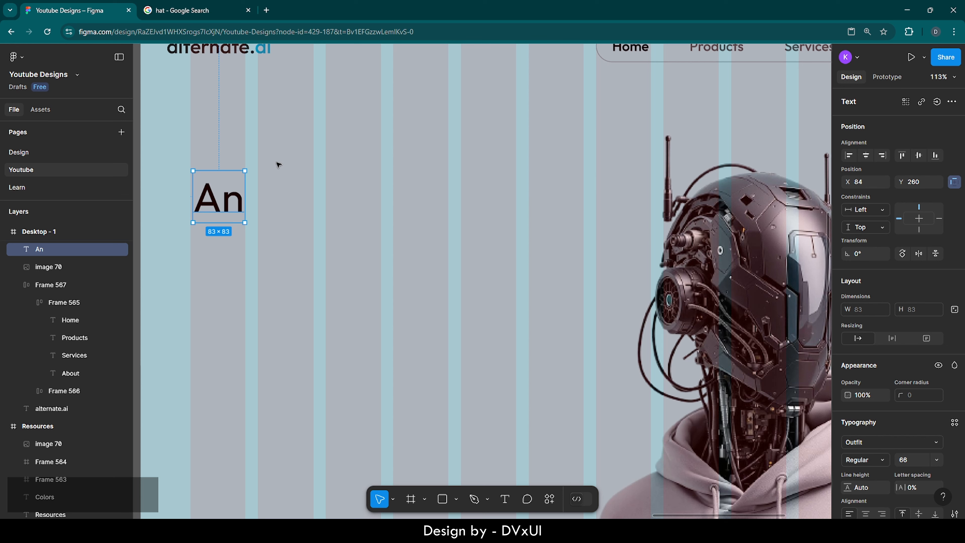
pyautogui.hotkey('ctrl', 'c')
pyautogui.hotkey('ctrl', 'v')
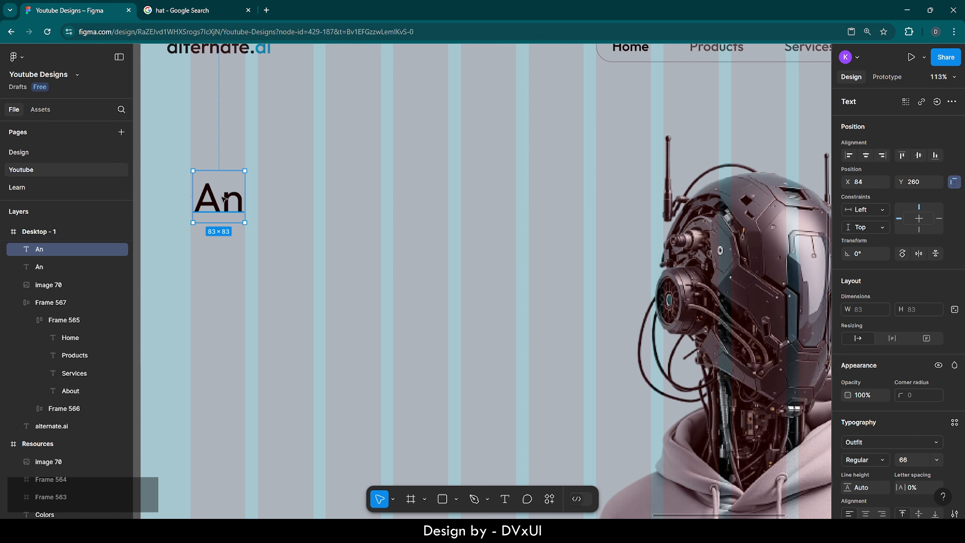
pyautogui.moveTo(224, 200); pyautogui.dragTo(354, 200)
pyautogui.doubleClick(354, 200)
pyautogui.write('alte')
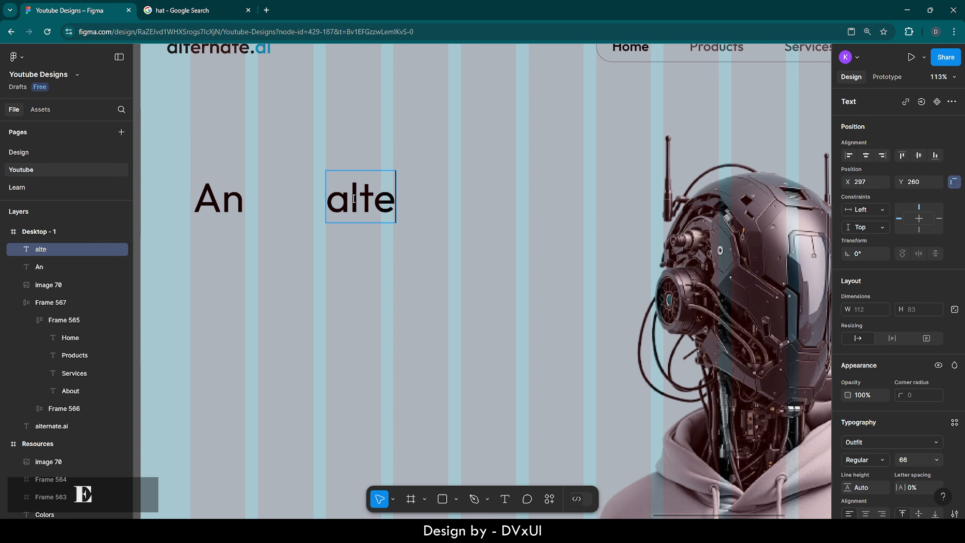
pyautogui.write('rnate')
# - Set the "alternate" headline text to size 46 with a white FFFFFF fill
pyautogui.hotkey('ctrl', 'a')
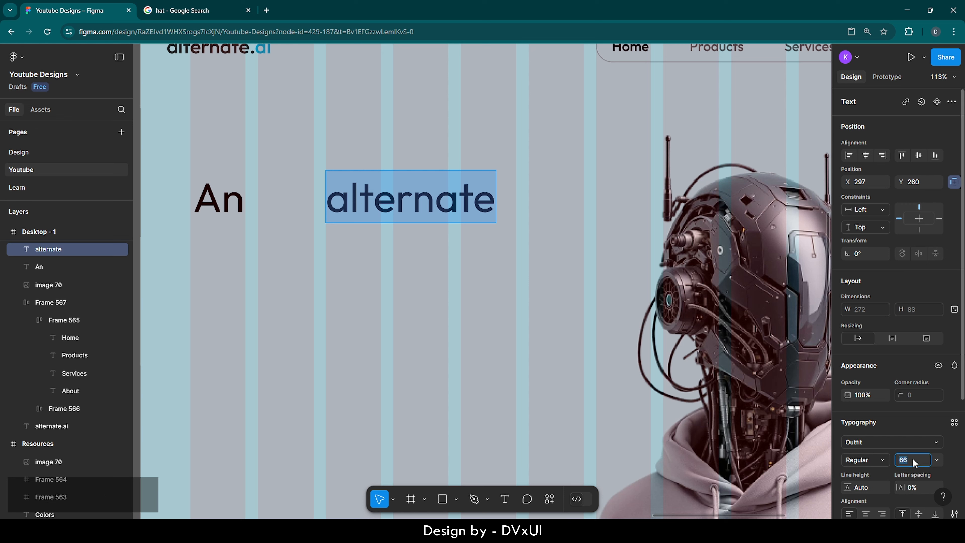
pyautogui.write('46')
pyautogui.press('Return')
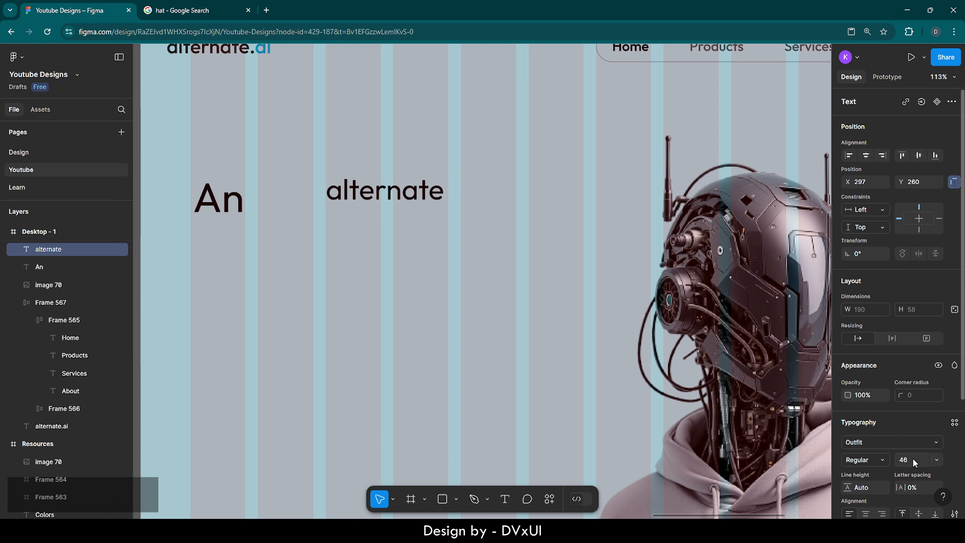
pyautogui.scroll(-4, 855, 458)
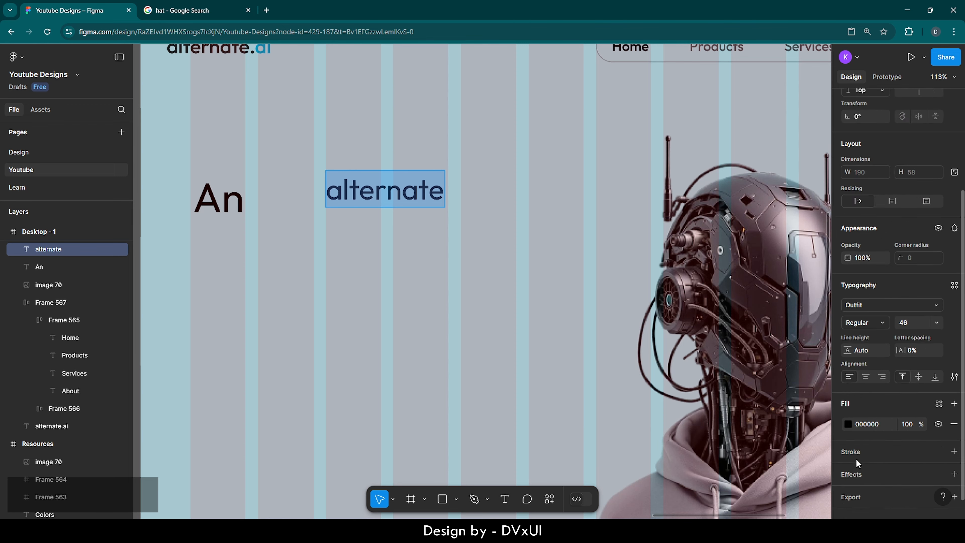
pyautogui.click(871, 426)
pyautogui.write('FFFFFF')
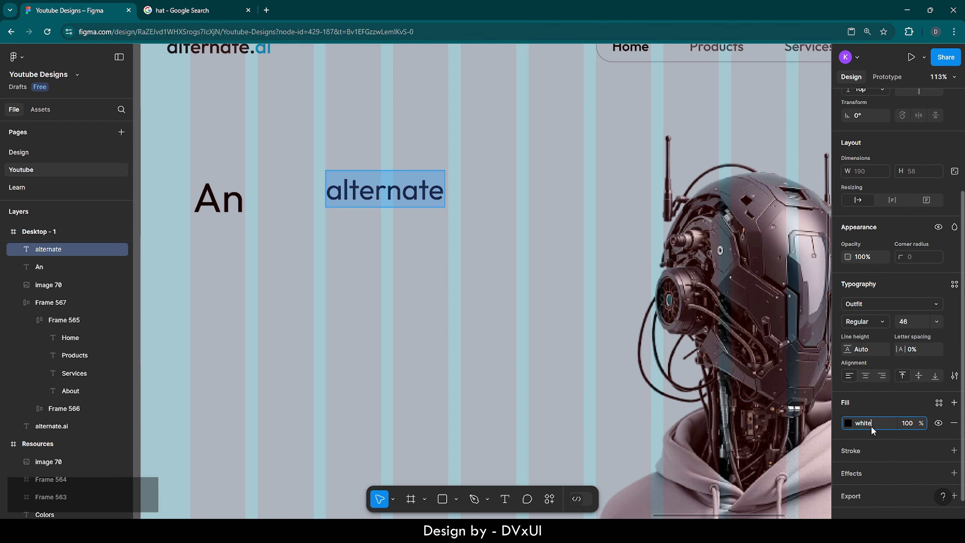
pyautogui.press('Return')
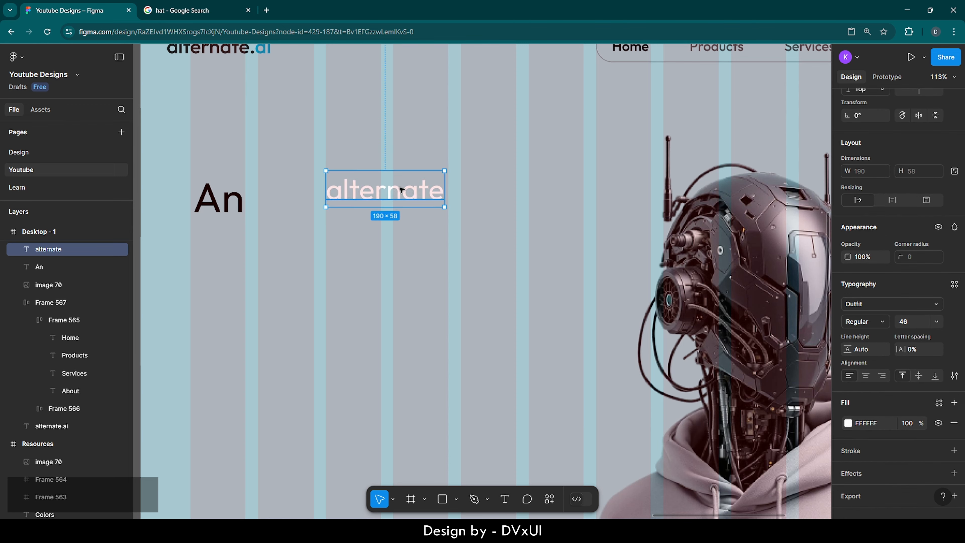
# - Wrap the "alternate" text in an auto layout frame with 20 horizontal and 6 vertical padding
pyautogui.rightClick(399, 186)
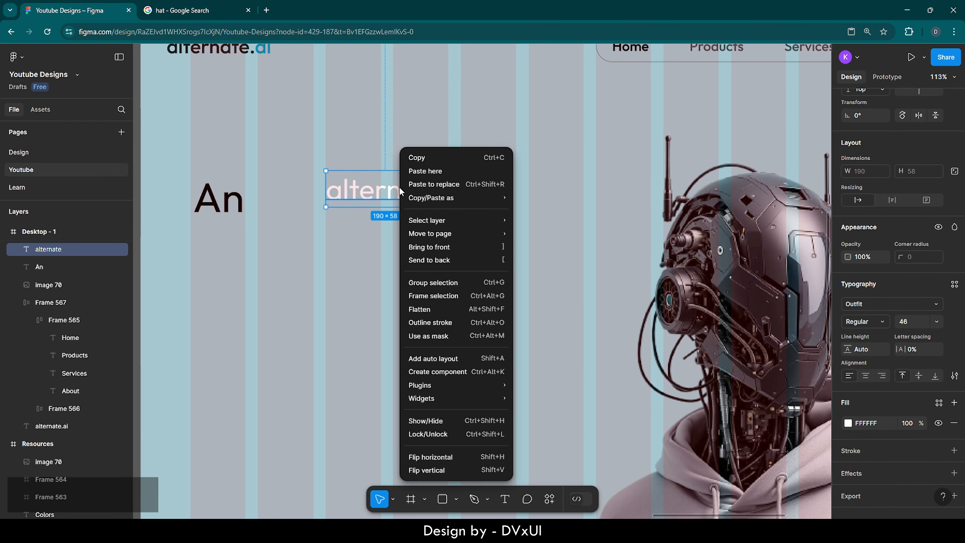
pyautogui.click(432, 358)
pyautogui.scroll(1, 859, 293)
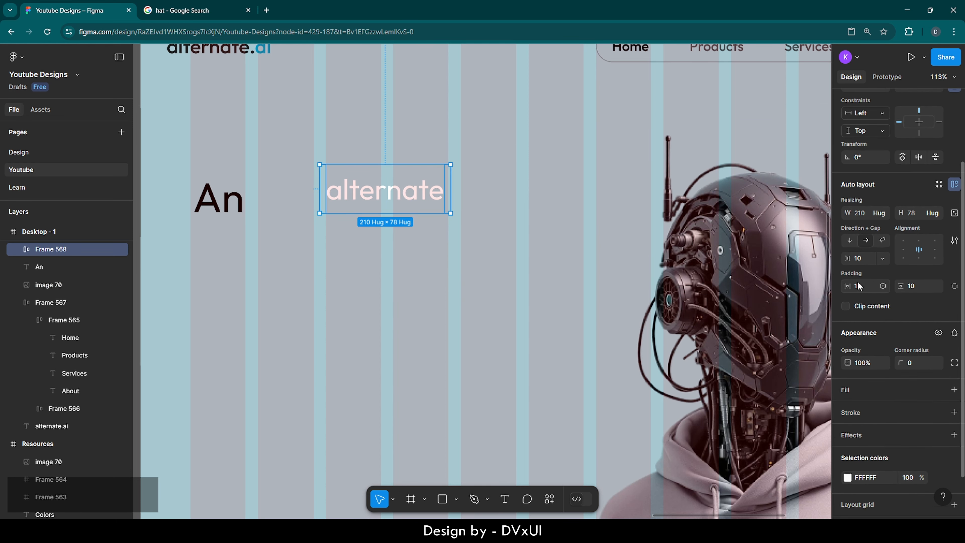
pyautogui.click(858, 283)
pyautogui.press('BackSpace')
pyautogui.write('20')
pyautogui.press('Return')
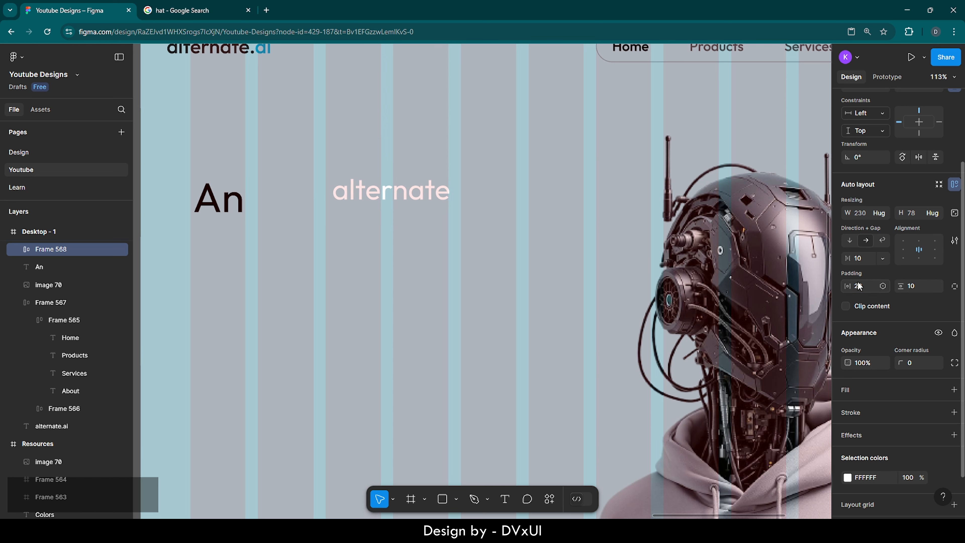
pyautogui.click(914, 288)
pyautogui.press('BackSpace')
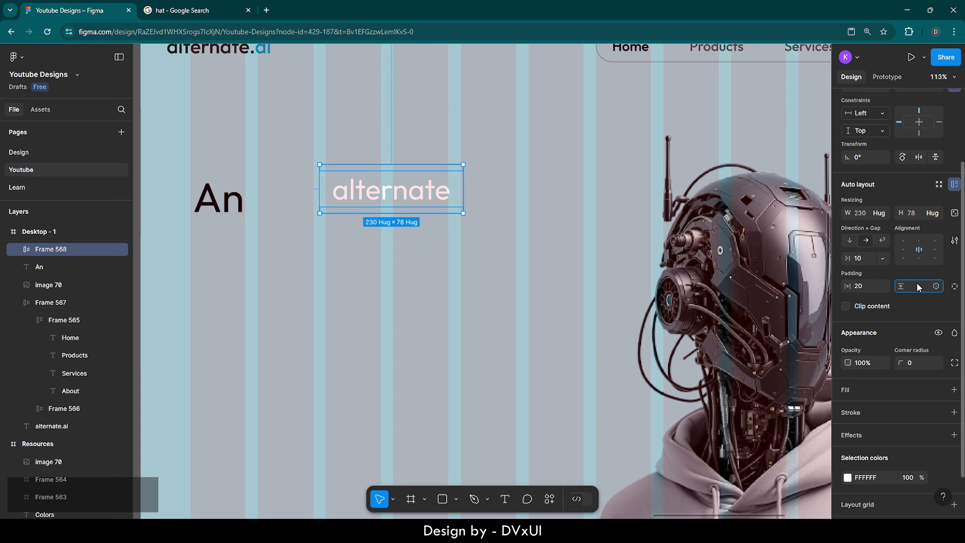
pyautogui.write('6')
pyautogui.press('Return')
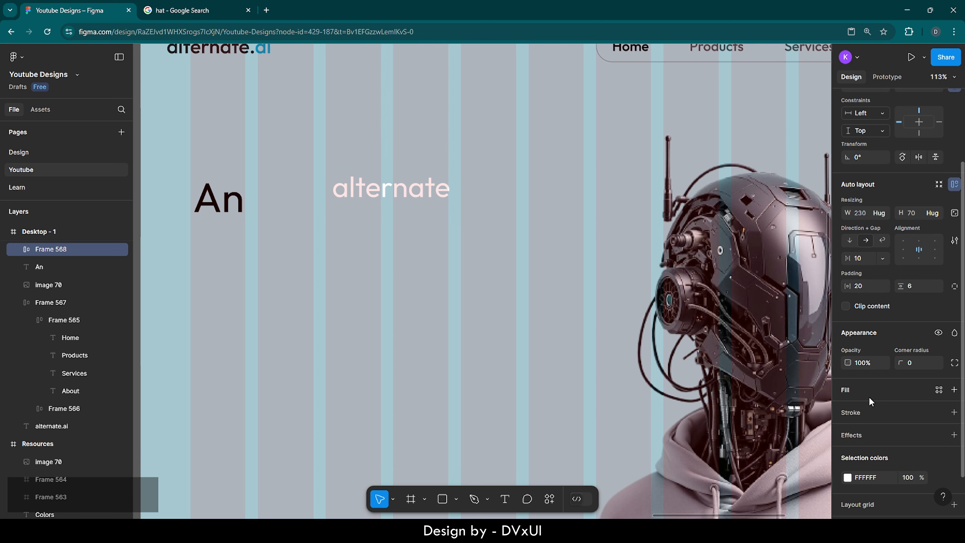
# - Add a fill to the frame around "alternate" and set it to the page's blue 0094BD
pyautogui.click(851, 391)
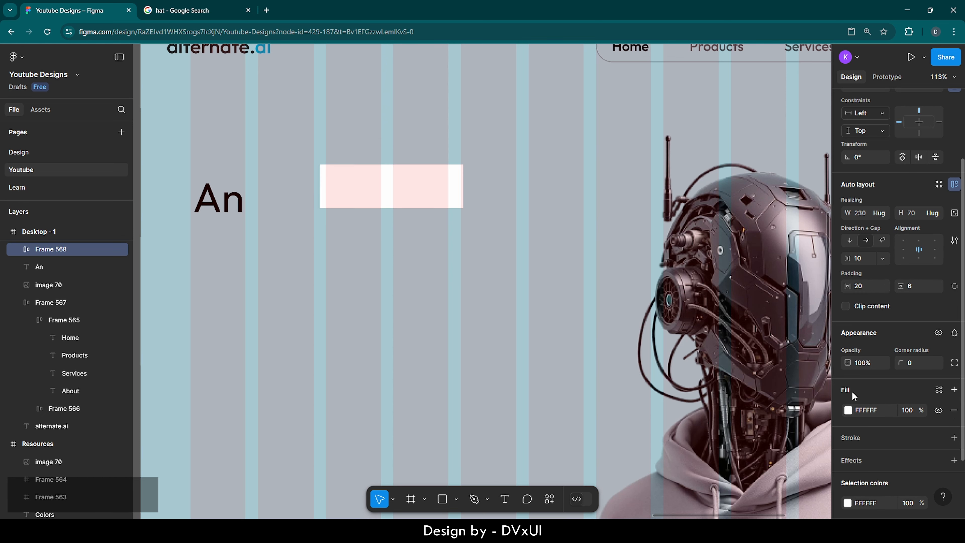
pyautogui.click(848, 411)
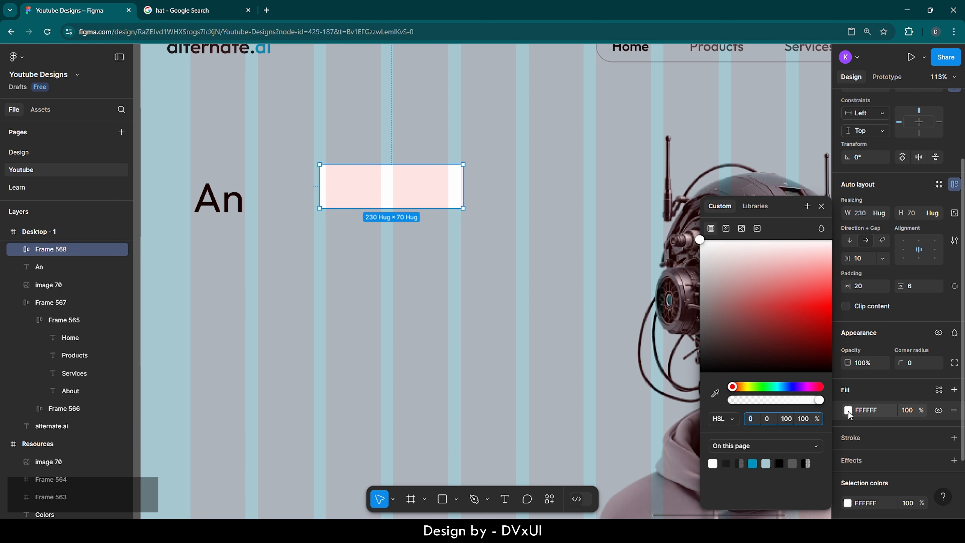
pyautogui.click(754, 462)
pyautogui.click(821, 206)
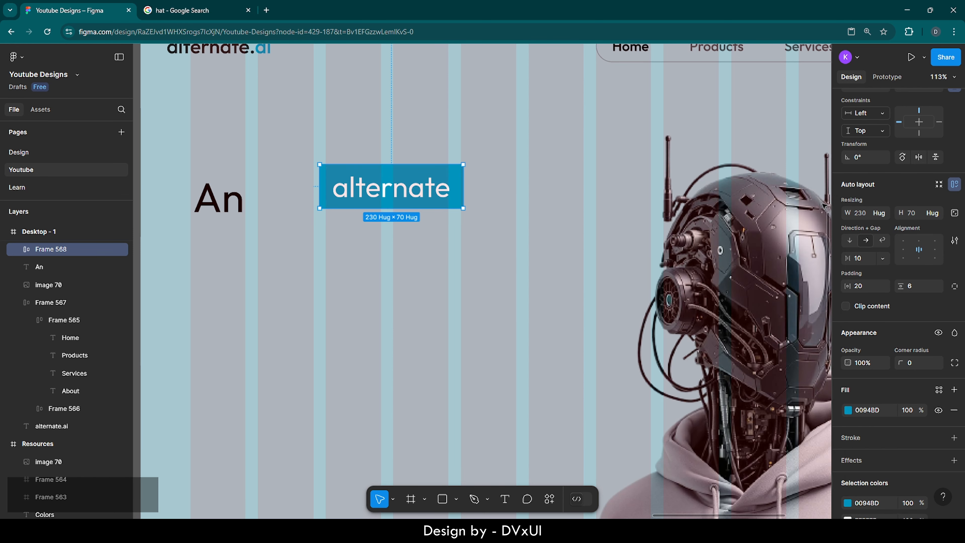
pyautogui.click(471, 237)
# - Round the blue "alternate" frame's corners to 50 and move it beside "An" at X 188, Y 260
pyautogui.click(446, 192)
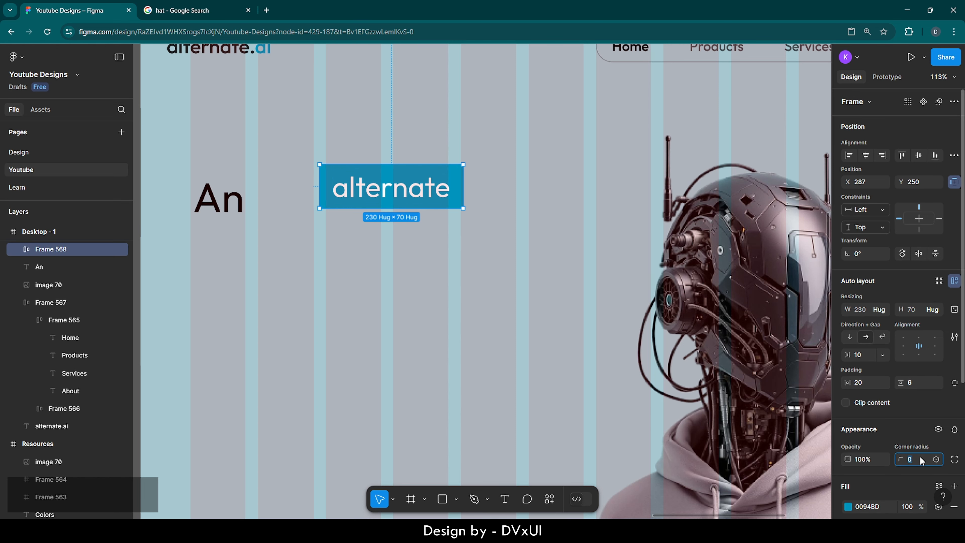
pyautogui.hotkey('shift', 'Up')
pyautogui.hotkey('shift', 'Up')
pyautogui.hotkey('shift', 'Up')
pyautogui.hotkey('shift', 'Up')
pyautogui.hotkey('shift', 'Up')
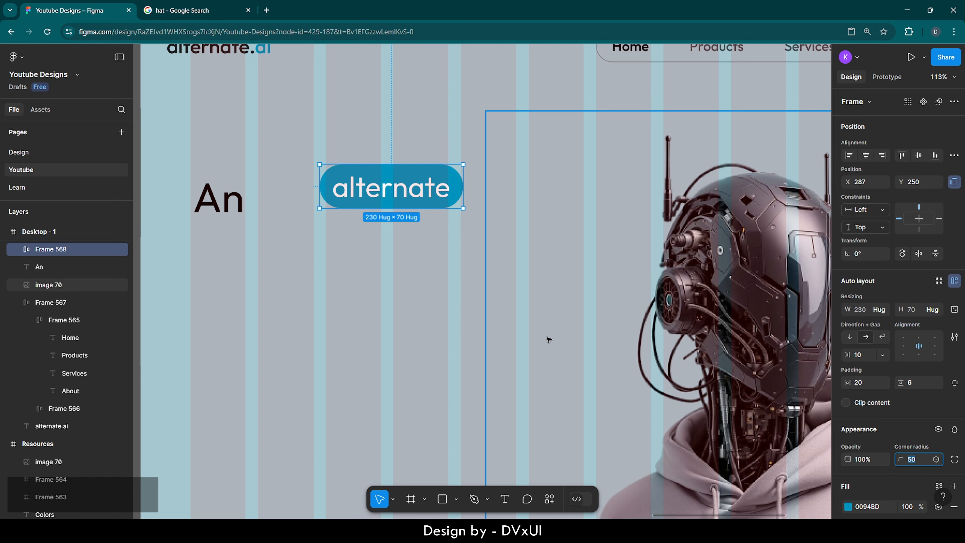
pyautogui.moveTo(400, 195); pyautogui.dragTo(338, 202)
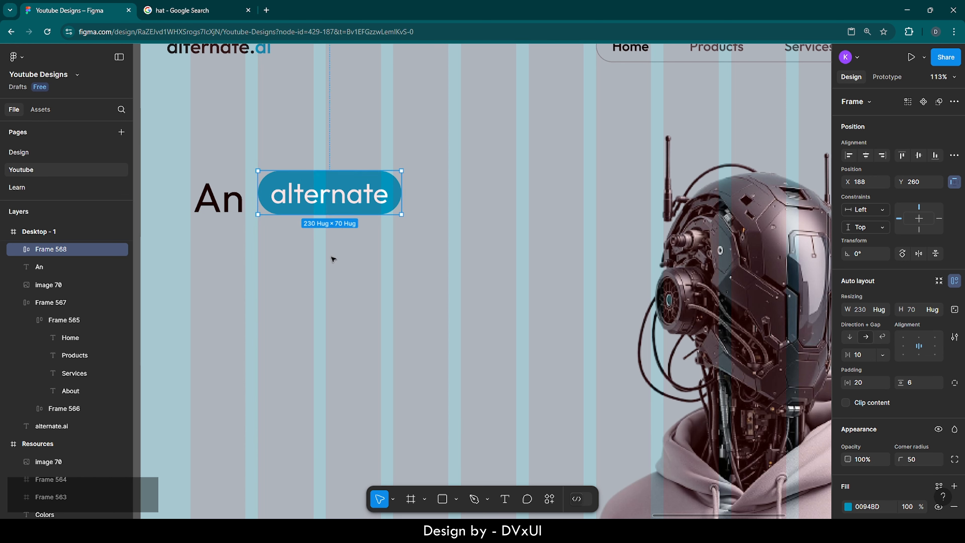
pyautogui.click(332, 259)
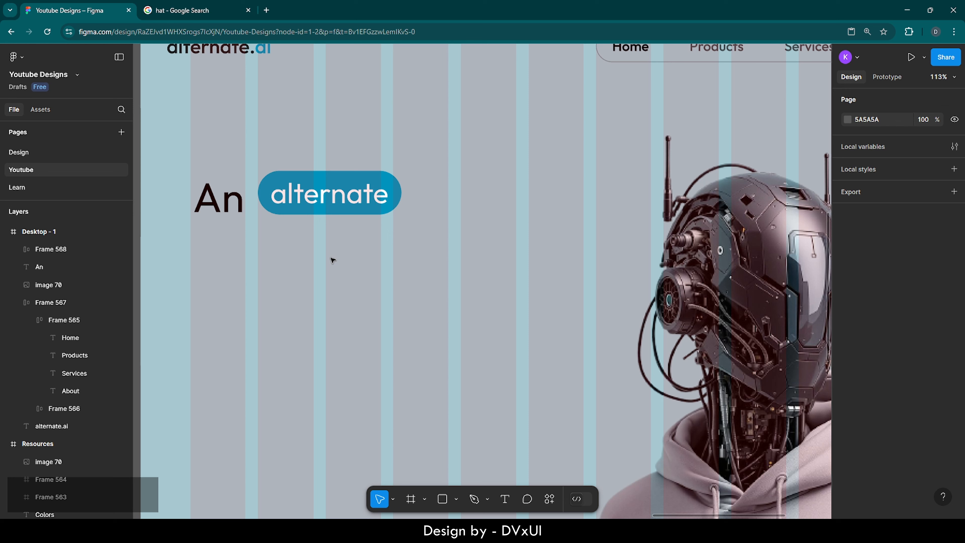
# - Add a new text reading "artificial intelligence." in the empty area below the "alternate" label
pyautogui.press('t')
pyautogui.click(332, 299)
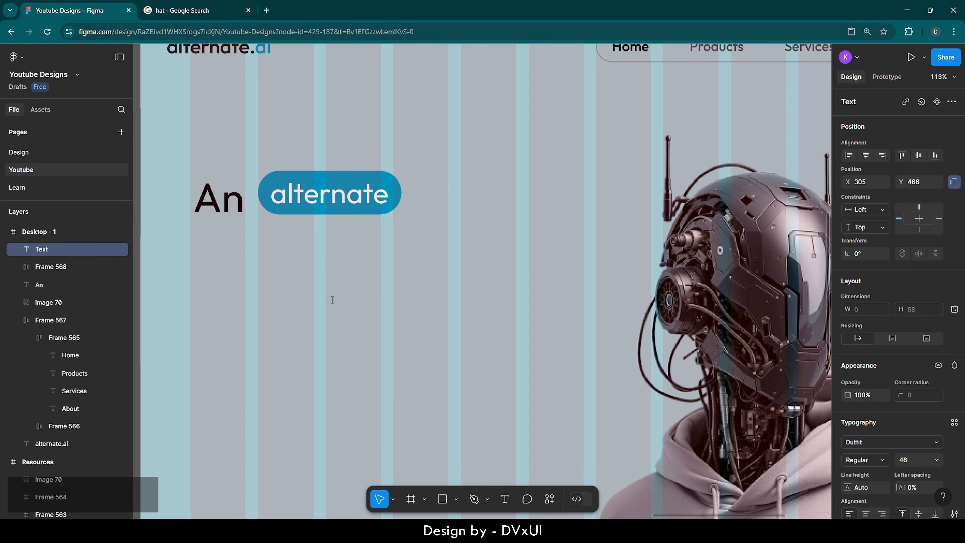
pyautogui.write('artif')
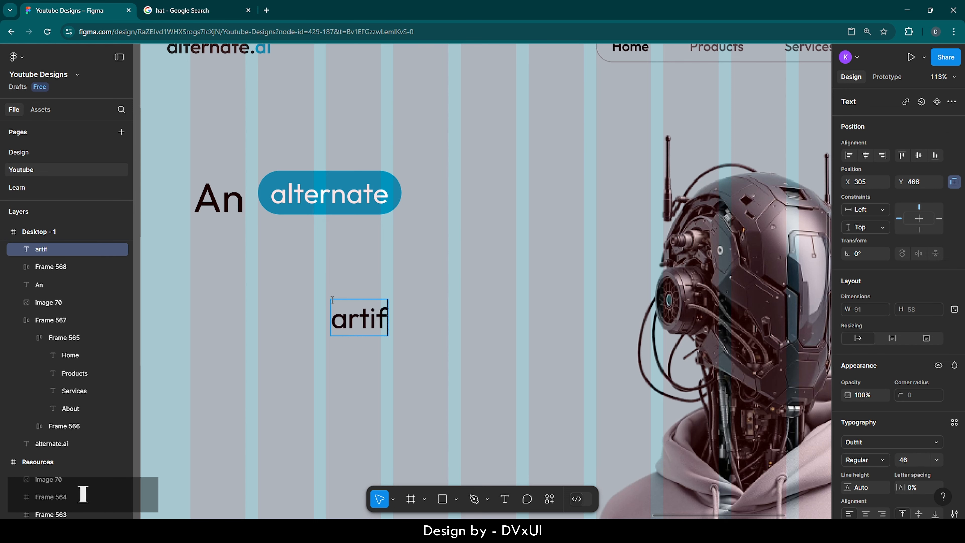
pyautogui.write('icial intell')
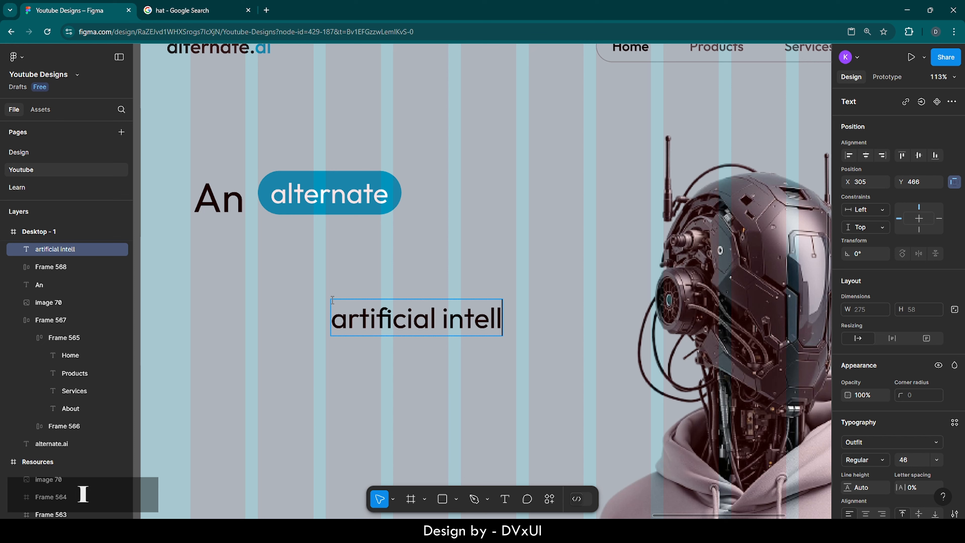
pyautogui.write('igence.')
# - Set the "artificial intelligence." text to Medium weight and size 66
pyautogui.hotkey('ctrl', 'a')
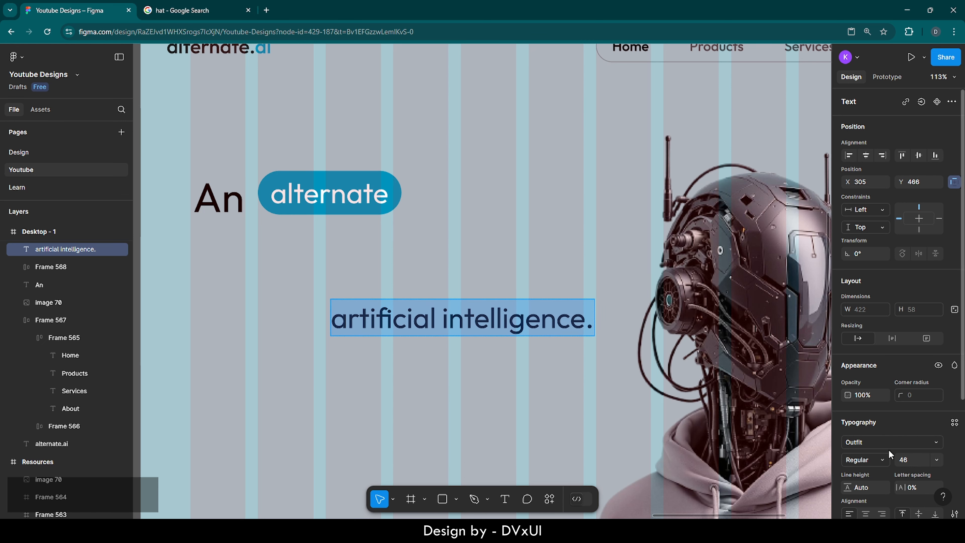
pyautogui.scroll(-4, 885, 346)
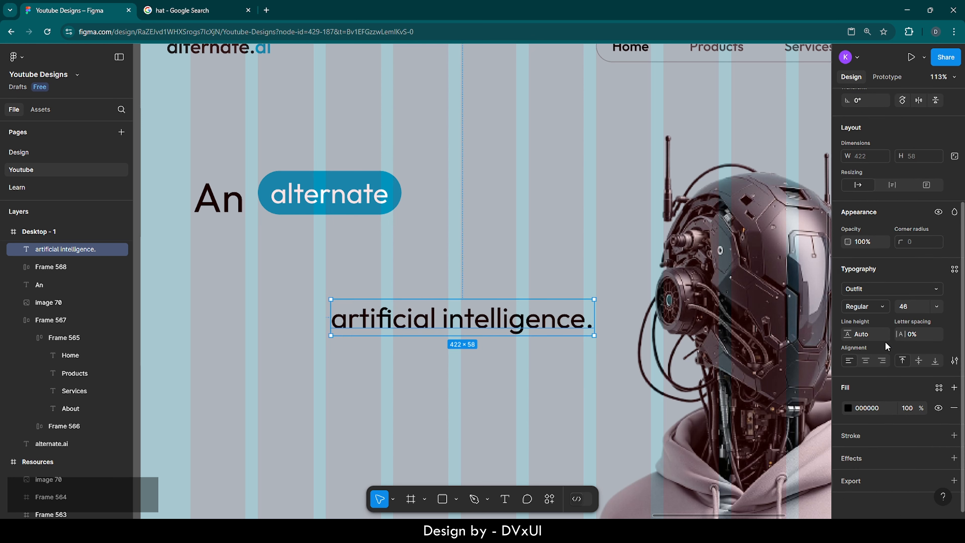
pyautogui.click(882, 306)
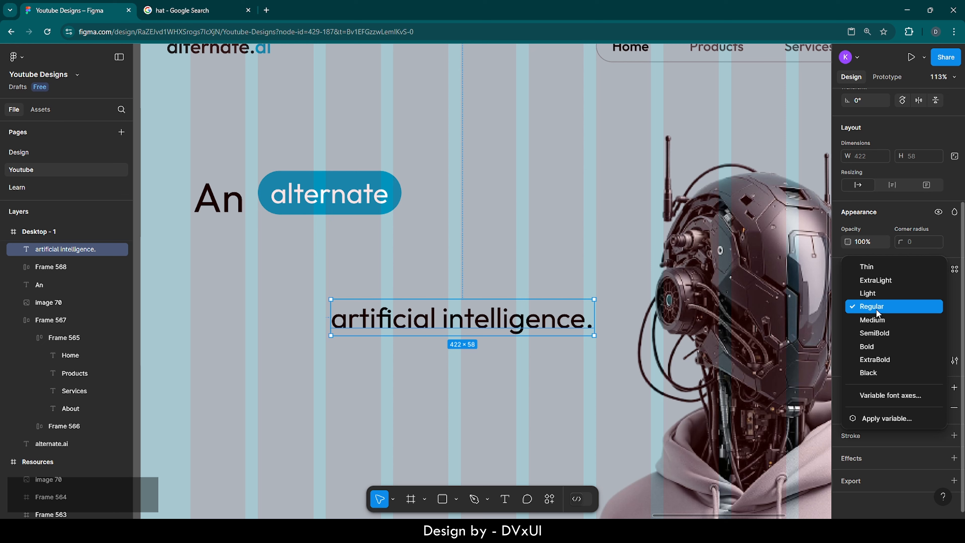
pyautogui.click(876, 318)
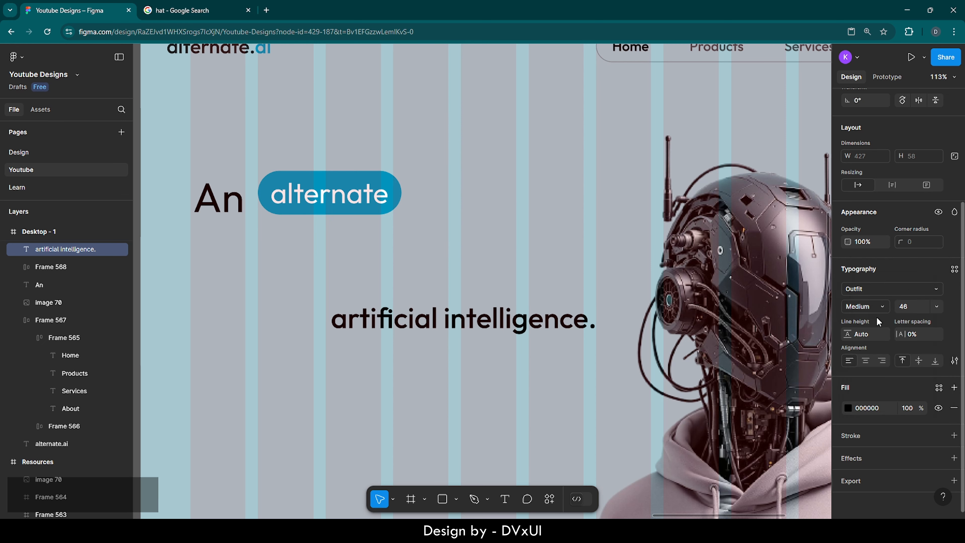
pyautogui.click(907, 306)
pyautogui.write('66')
pyautogui.press('Return')
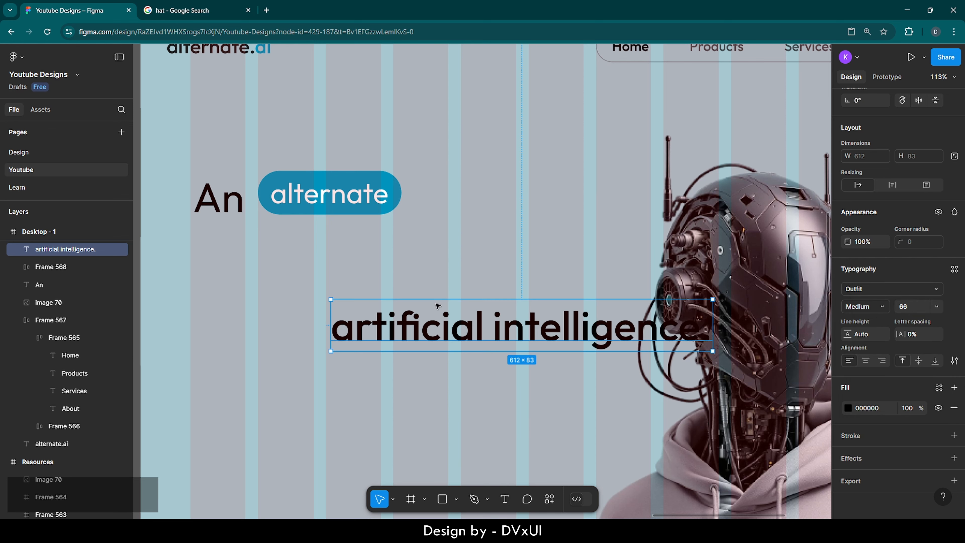
# - Move the "artificial intelligence." text directly below the "An alternate" line, aligning its left edge with "An"
pyautogui.moveTo(440, 337); pyautogui.dragTo(301, 261)
pyautogui.click(336, 338)
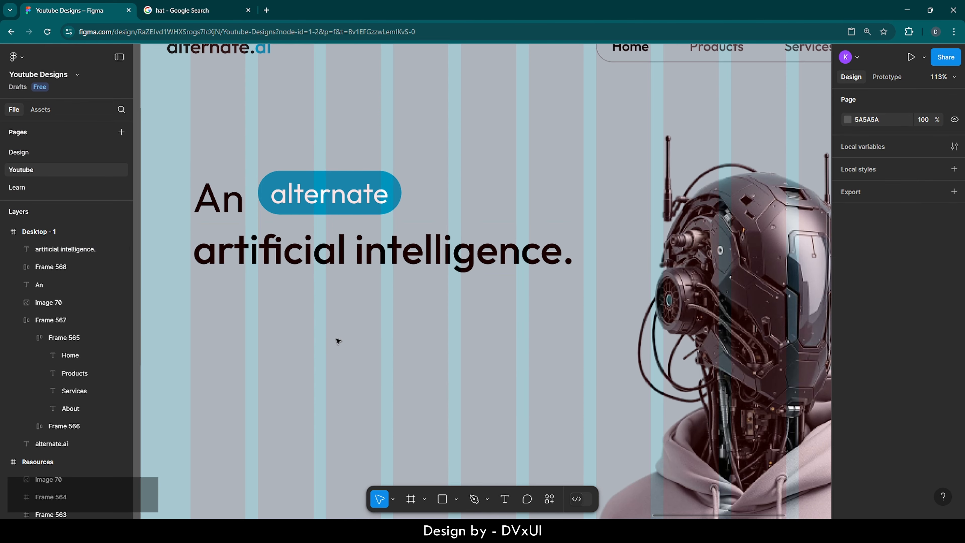
pyautogui.scroll(-3, 335, 338)
pyautogui.scroll(-2, 338, 341)
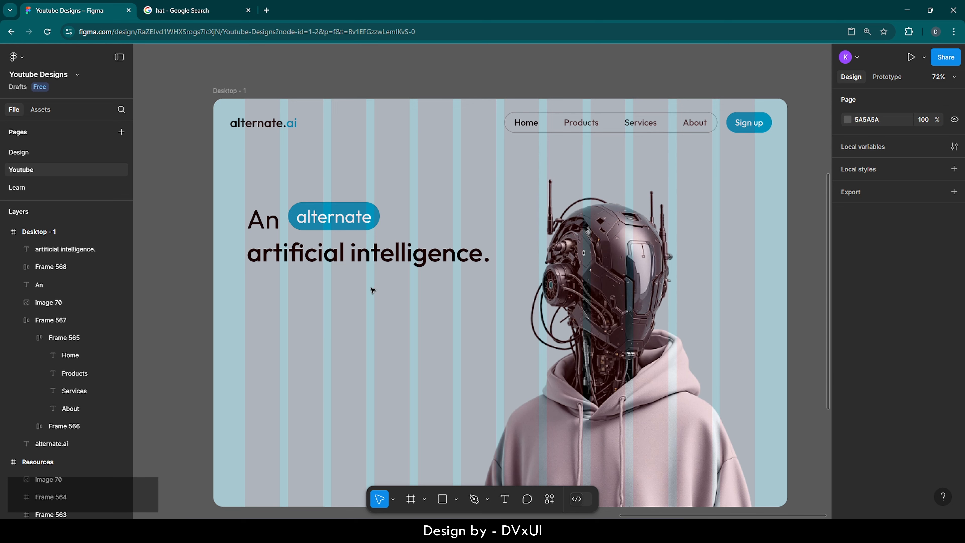
# - Open loremipsum.io in a new browser tab and close the "hat" Google search tab
pyautogui.click(267, 10)
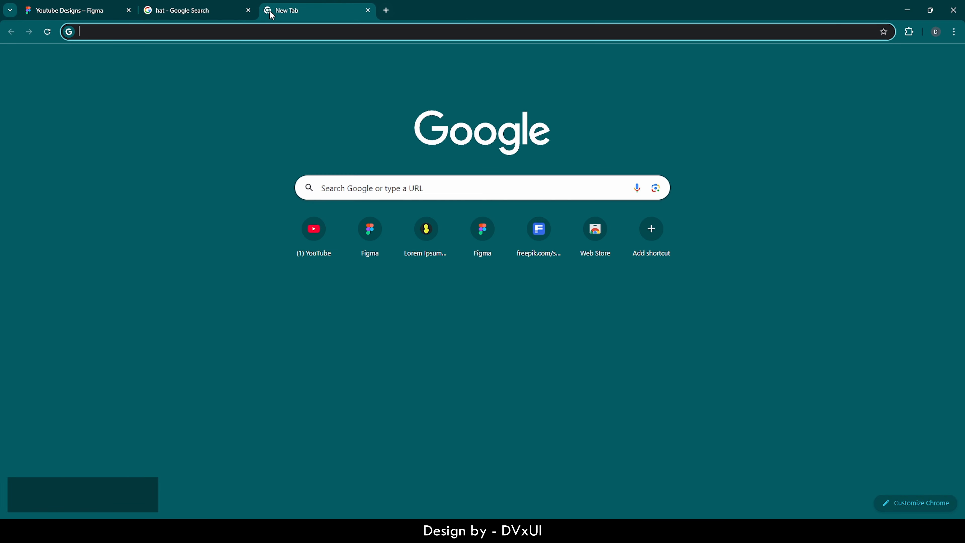
pyautogui.write('loremipsum.io')
pyautogui.press('Return')
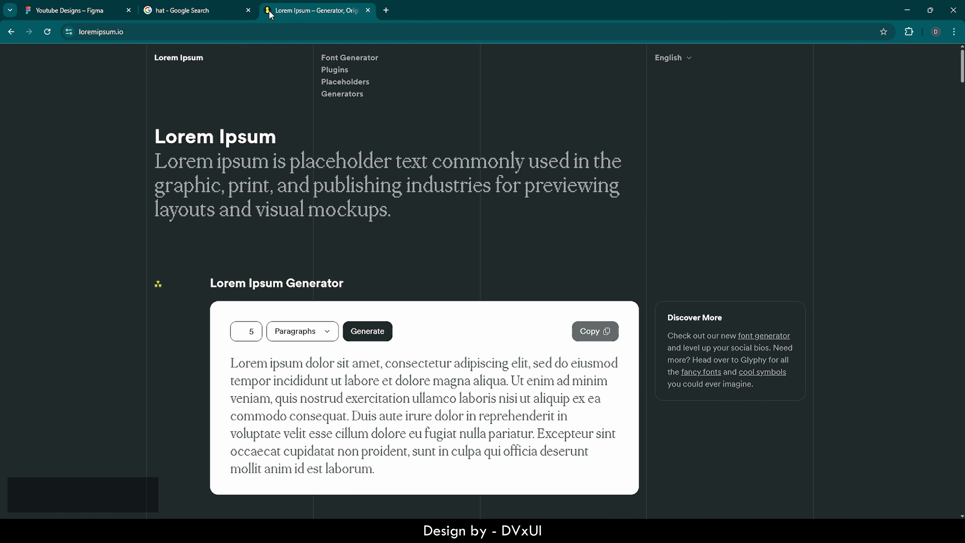
pyautogui.click(248, 10)
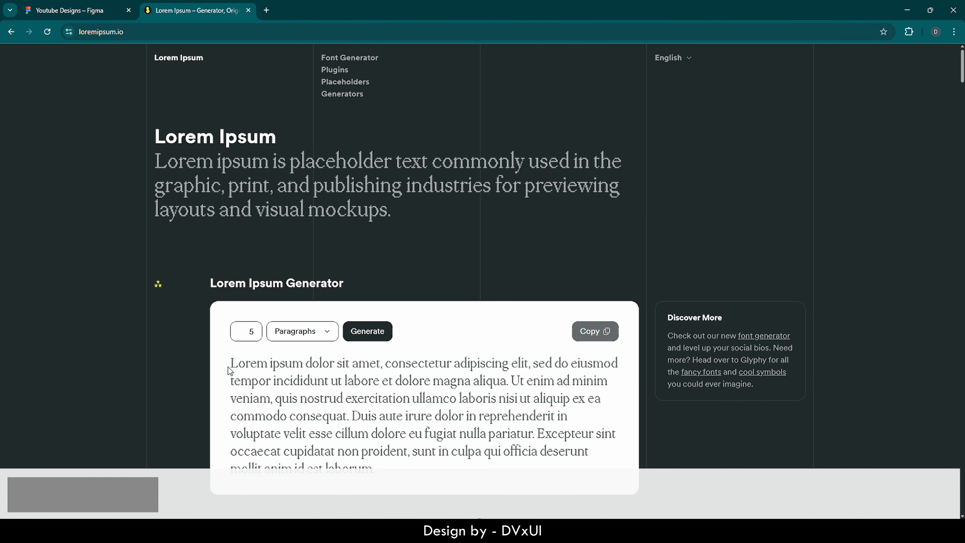
# - Copy the first lorem ipsum sentence, up to "magna aliqua.", switch to Figma and paste it as new text below the headline
pyautogui.moveTo(231, 362); pyautogui.dragTo(510, 380)
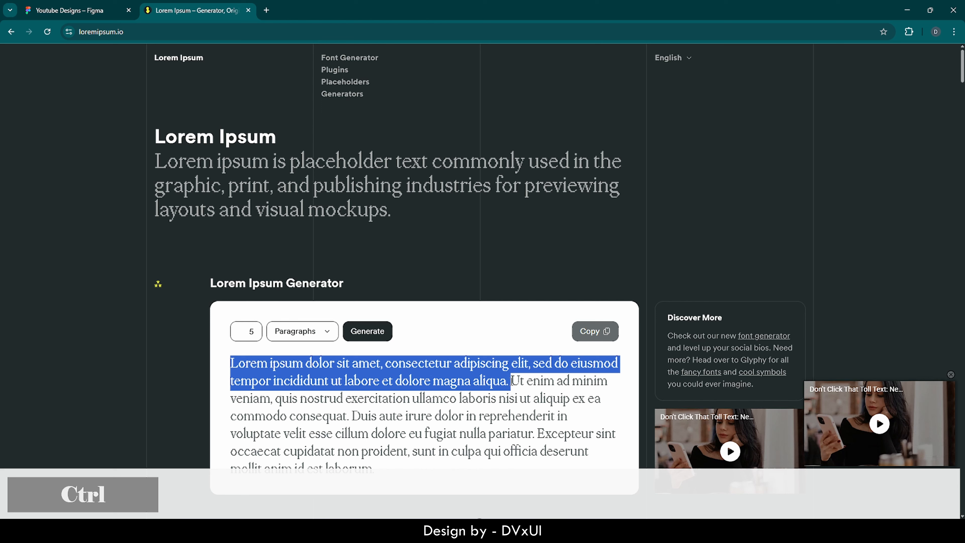
pyautogui.hotkey('ctrl', 'c')
pyautogui.click(72, 11)
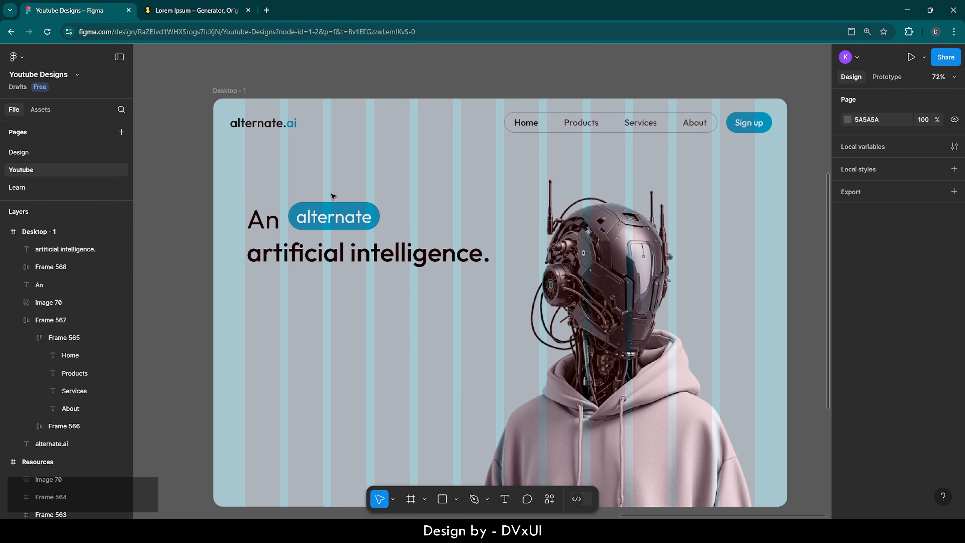
pyautogui.click(505, 498)
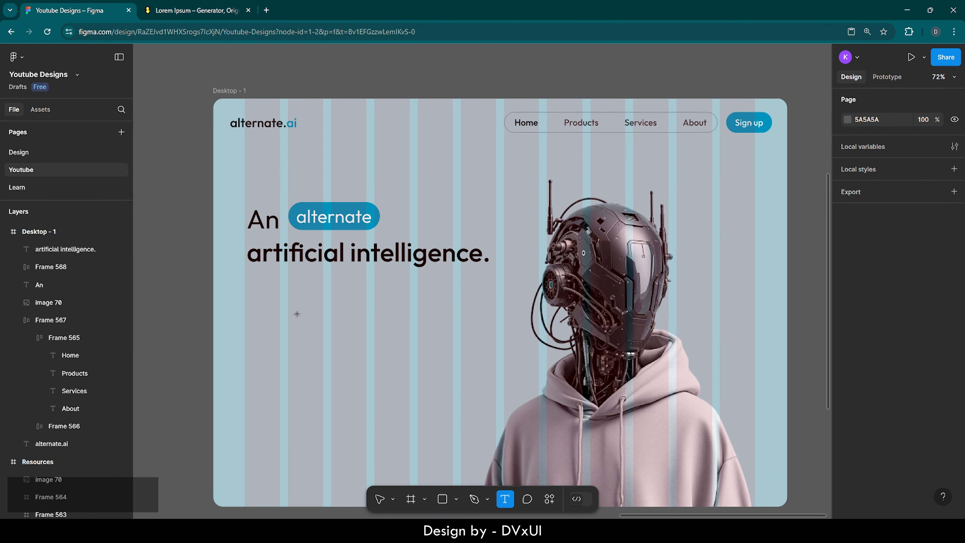
pyautogui.click(263, 298)
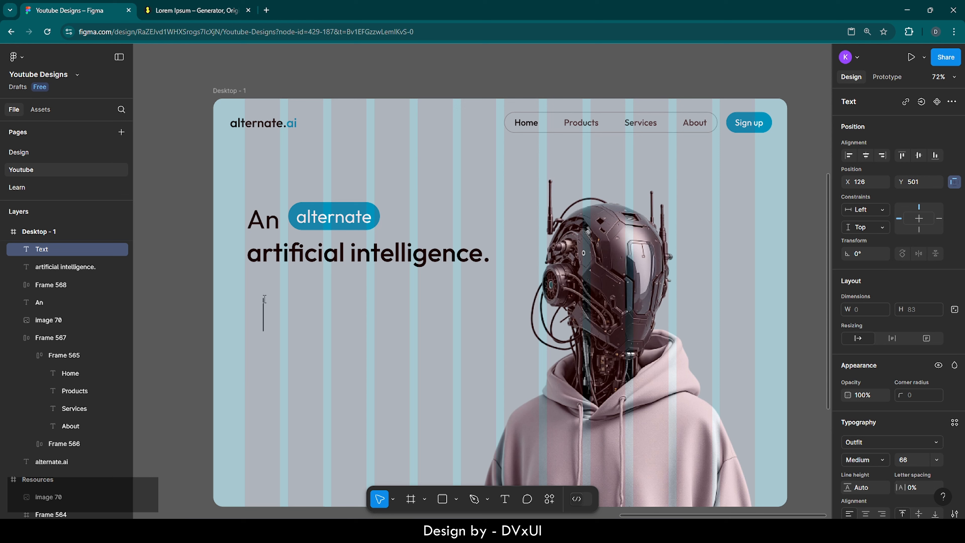
pyautogui.hotkey('ctrl', 'v')
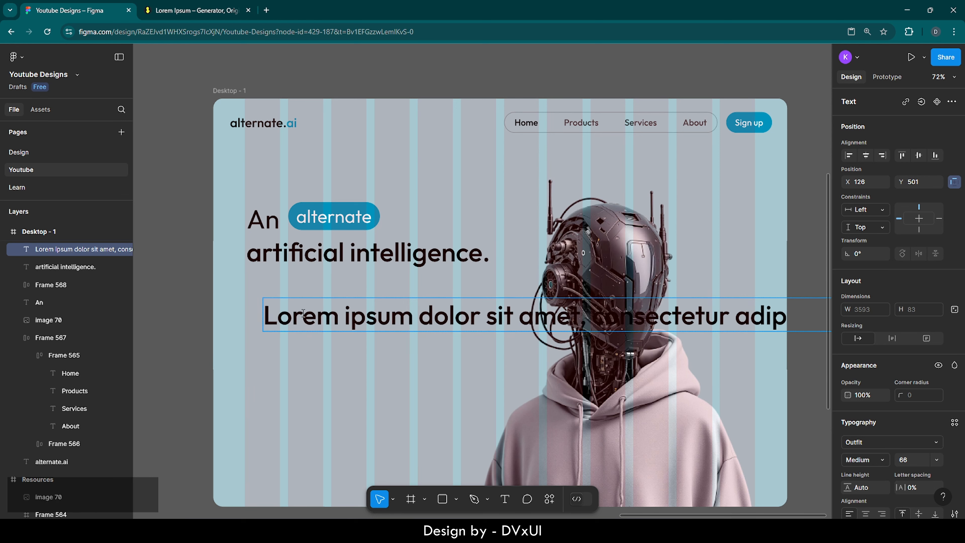
# - Set the pasted lorem ipsum text to size 20 and Regular weight
pyautogui.hotkey('ctrl', 'a')
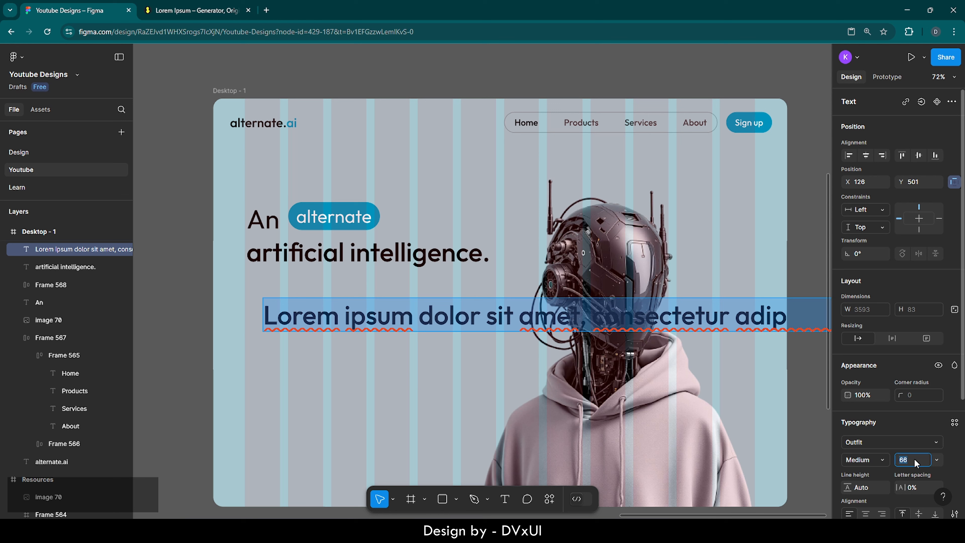
pyautogui.write('20')
pyautogui.press('Return')
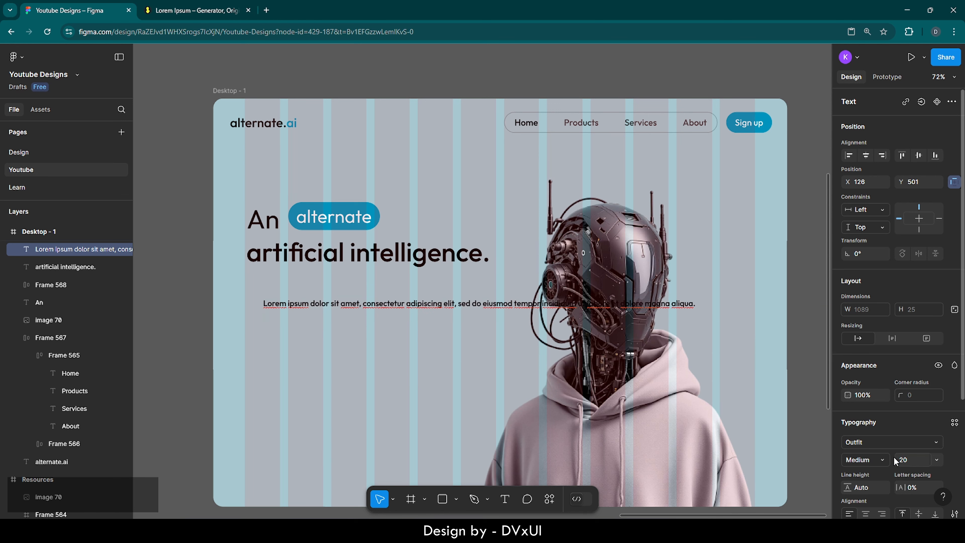
pyautogui.click(878, 459)
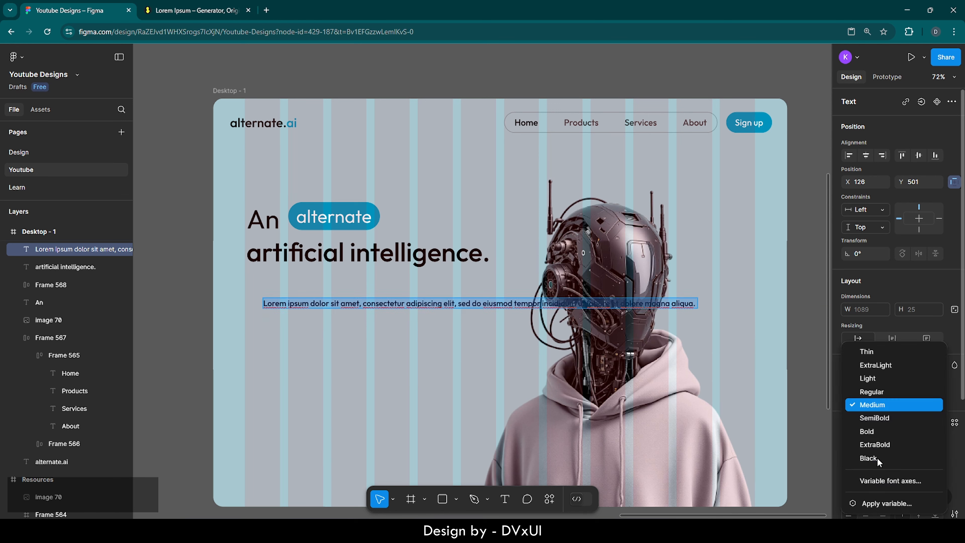
pyautogui.click(875, 393)
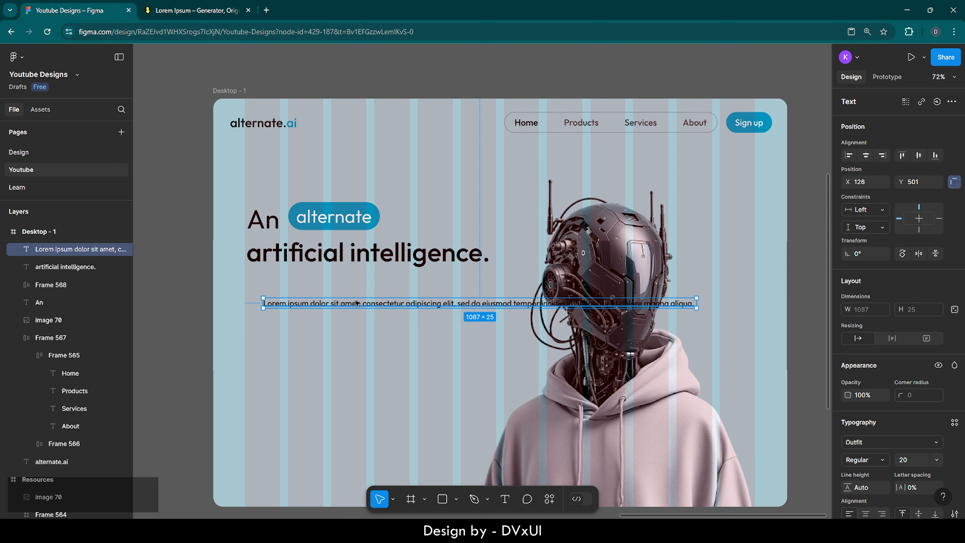
# - Move the lorem ipsum text under the headline at X 84, Y 438 and narrow it to a width of 626
pyautogui.moveTo(356, 305); pyautogui.dragTo(340, 280)
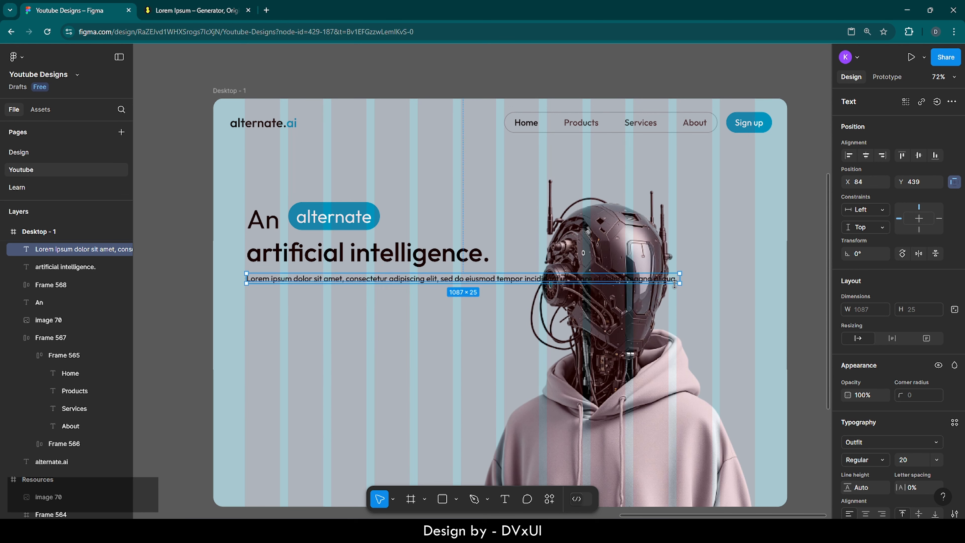
pyautogui.moveTo(680, 278); pyautogui.dragTo(499, 281)
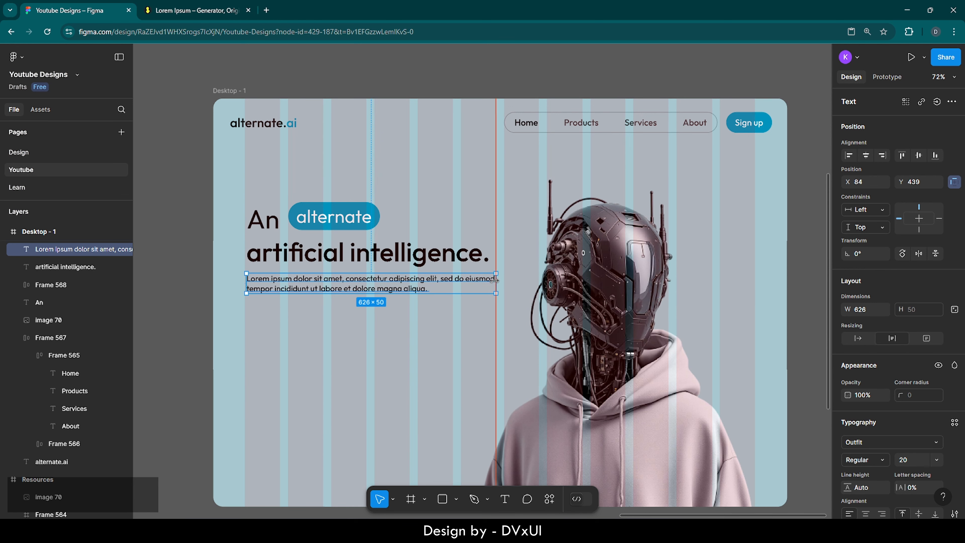
pyautogui.click(489, 321)
pyautogui.click(395, 290)
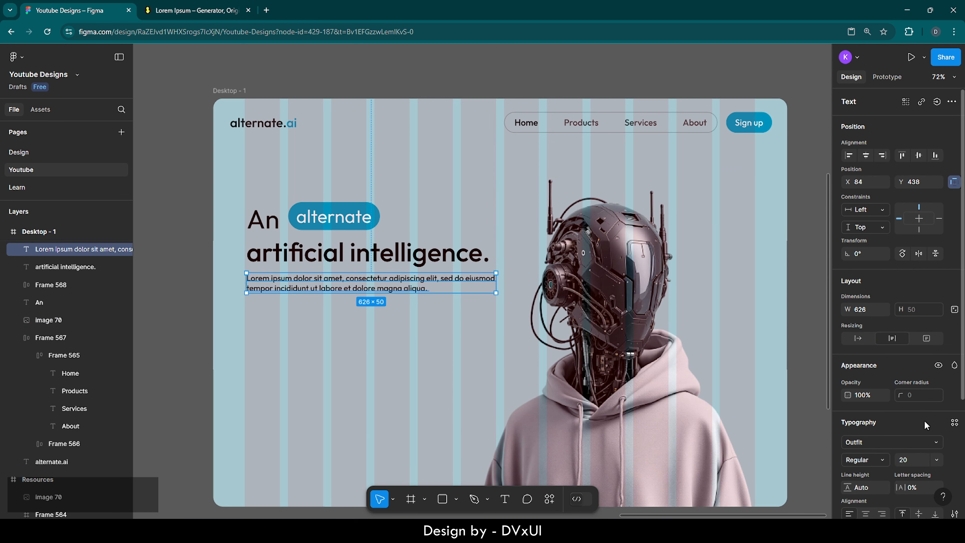
# - Set the fill colour of "An", "artificial intelligence." and the lorem ipsum paragraph to 1B1B1B
pyautogui.scroll(-2, 924, 420)
pyautogui.scroll(-1, 883, 475)
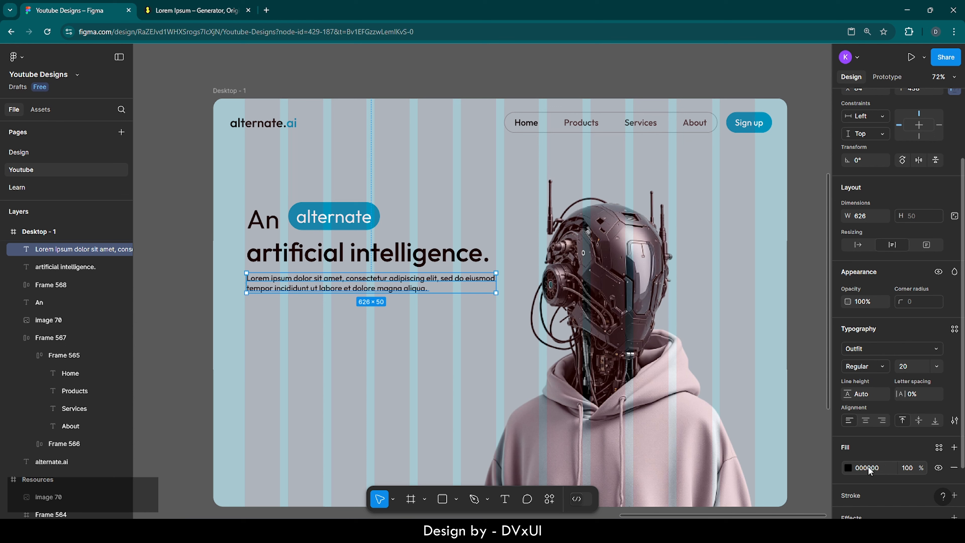
pyautogui.moveTo(202, 201); pyautogui.dragTo(276, 294)
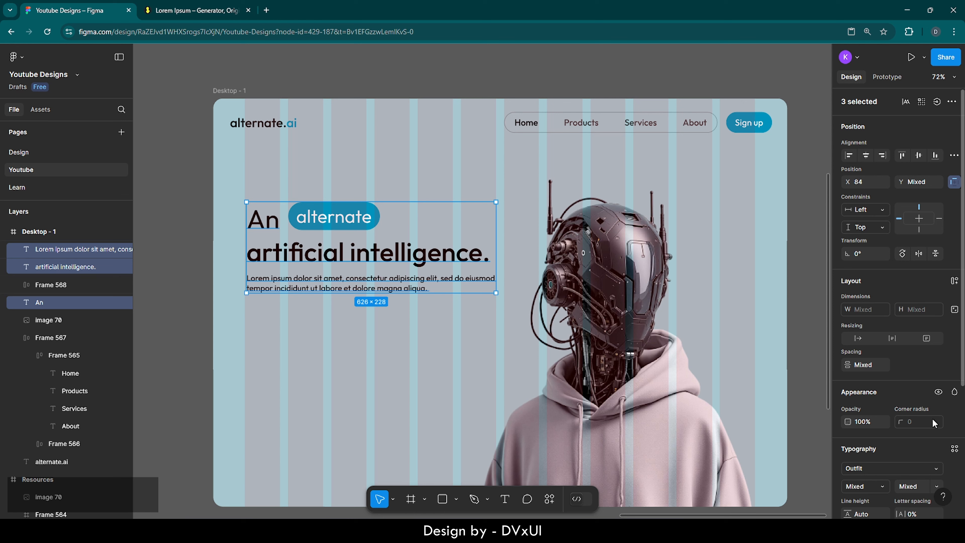
pyautogui.scroll(-3, 932, 424)
pyautogui.click(869, 458)
pyautogui.write('1b')
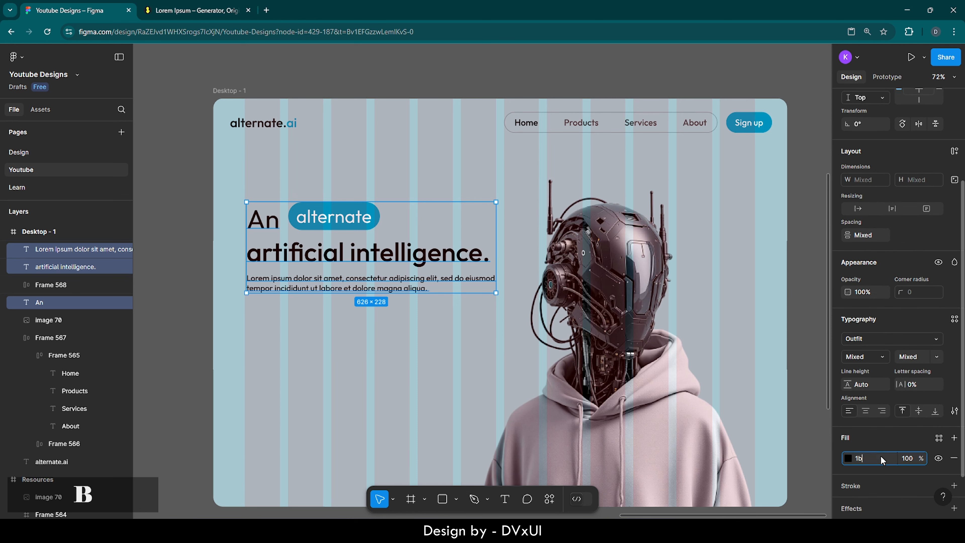
pyautogui.press('Return')
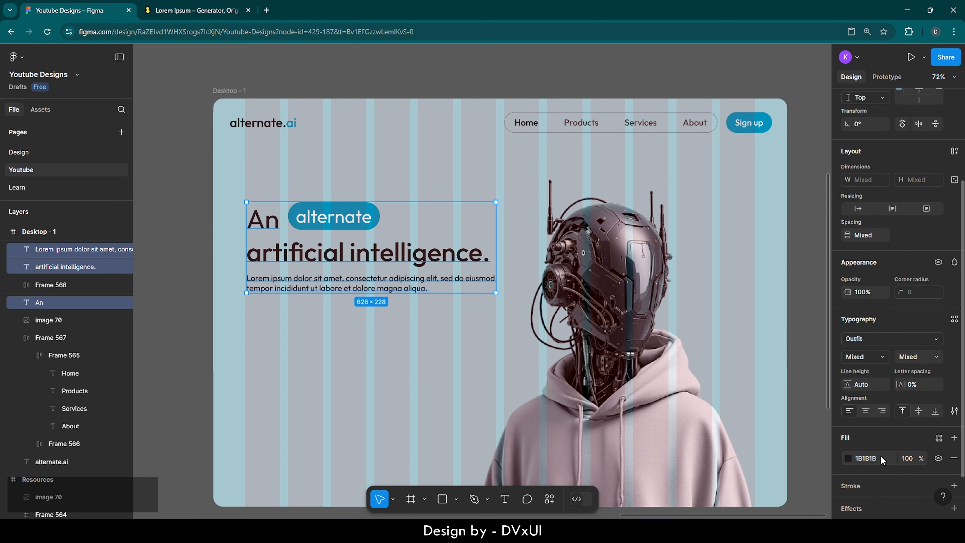
# - Set the fill opacity of the lorem ipsum paragraph to 70%
pyautogui.click(908, 458)
pyautogui.click(403, 285)
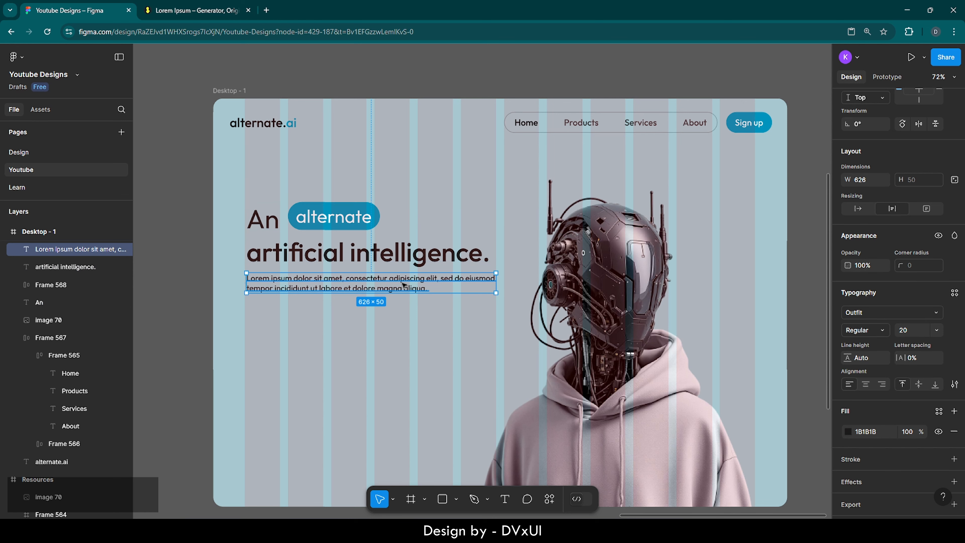
pyautogui.click(903, 430)
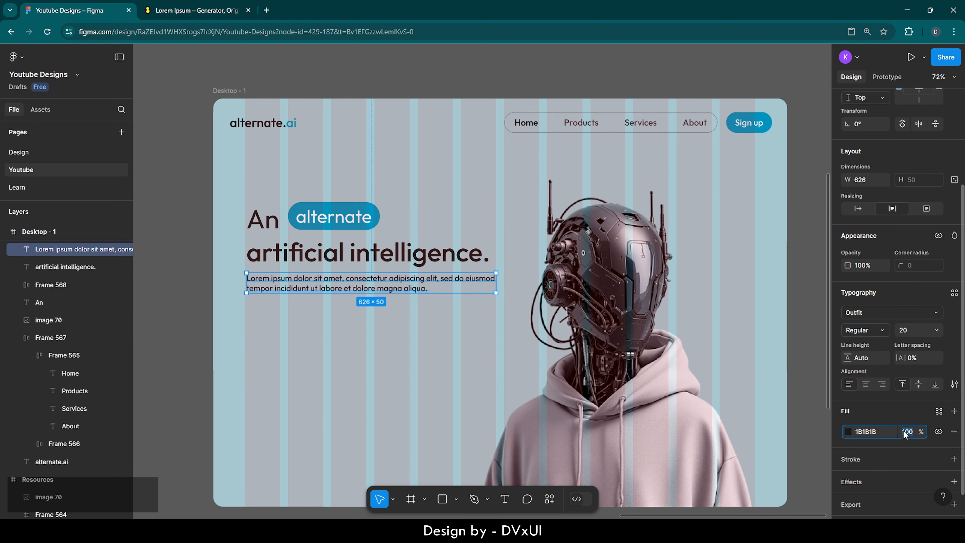
pyautogui.write('70')
pyautogui.press('Return')
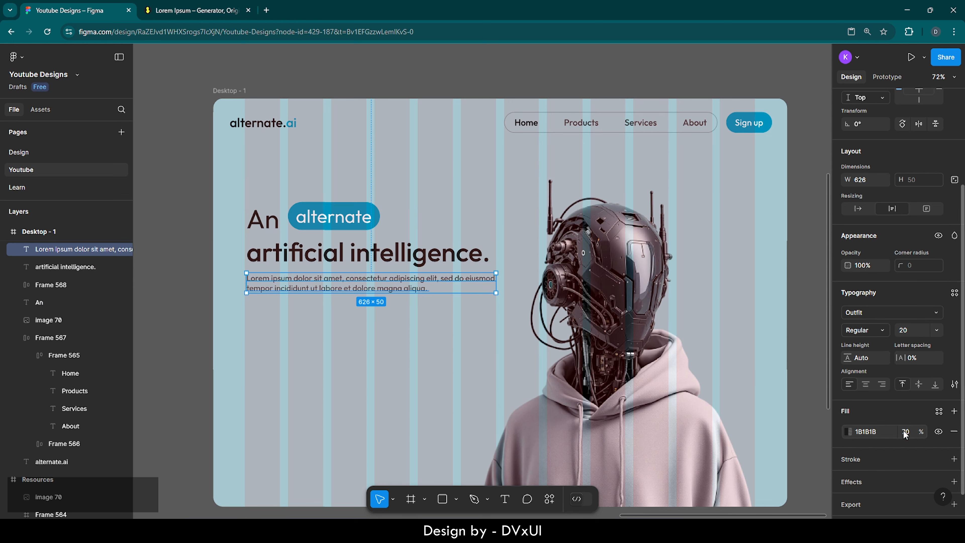
pyautogui.click(391, 428)
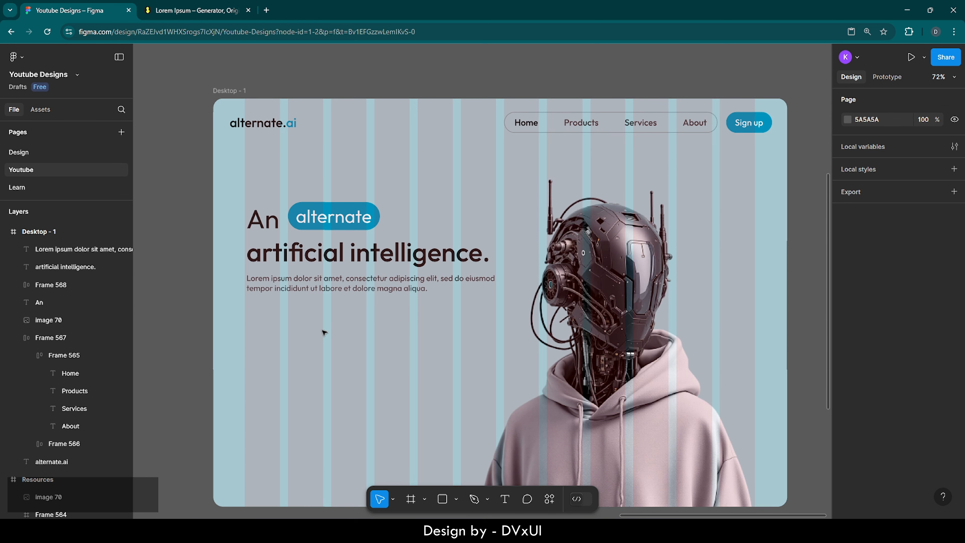
# - Hide the layout grids and add the text "Get Started" below the lorem ipsum paragraph
pyautogui.press('t')
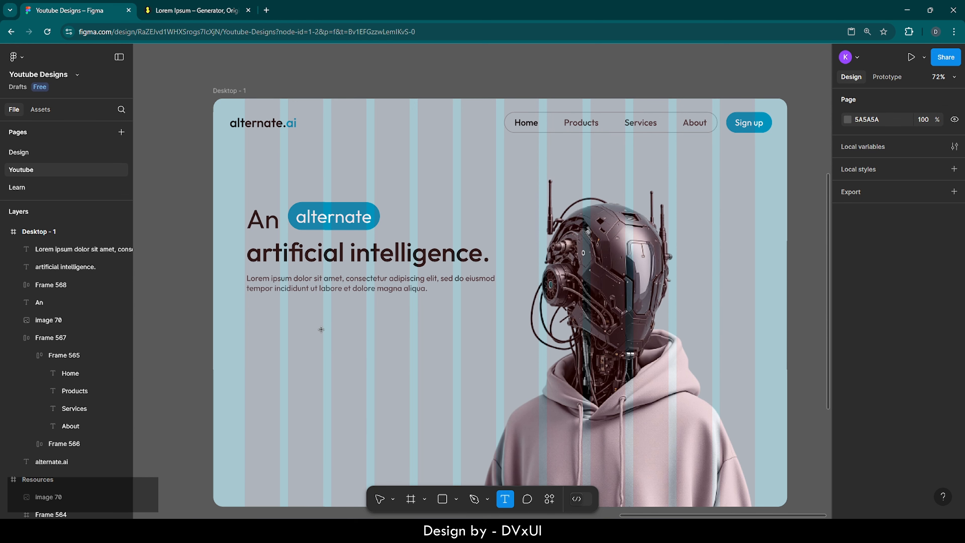
pyautogui.hotkey('ctrl', 'shift', '4')
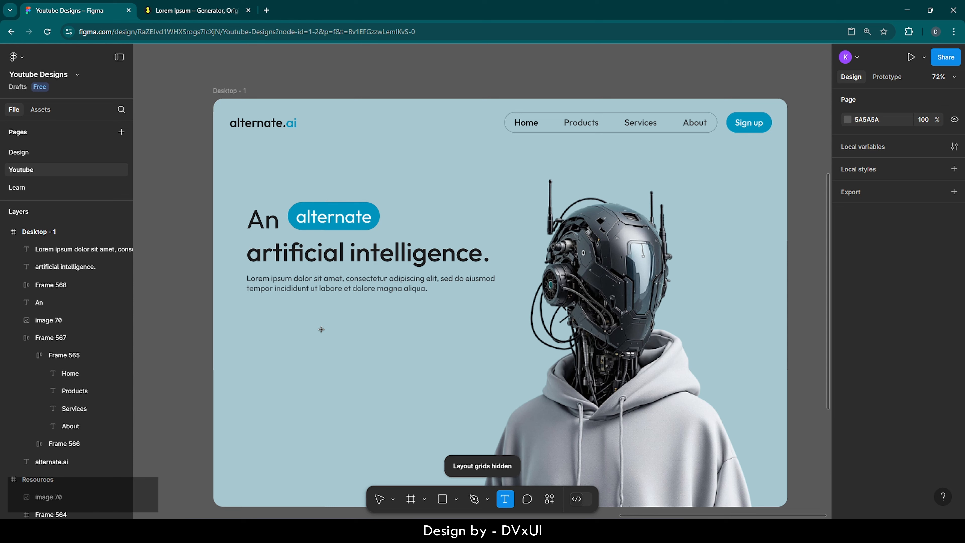
pyautogui.hotkey('ctrl', 'z')
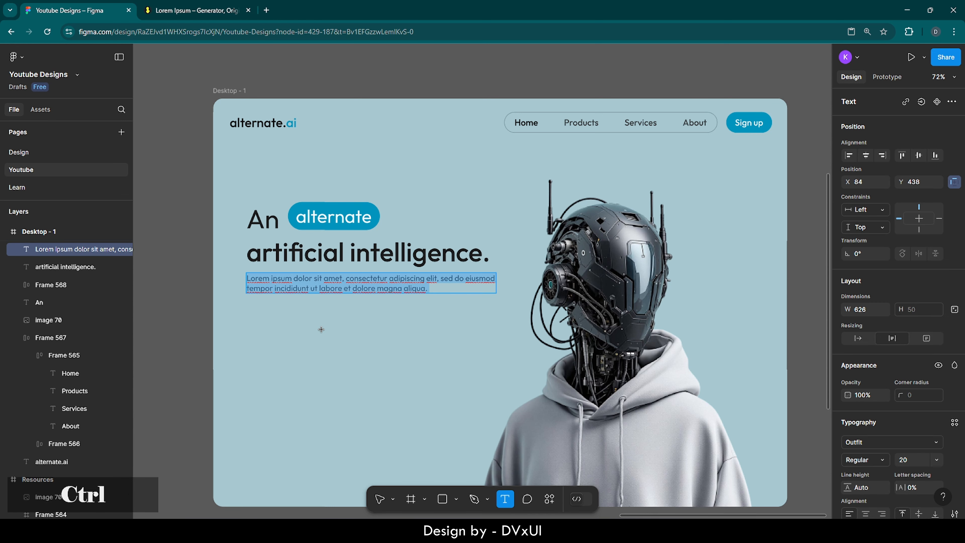
pyautogui.click(299, 330)
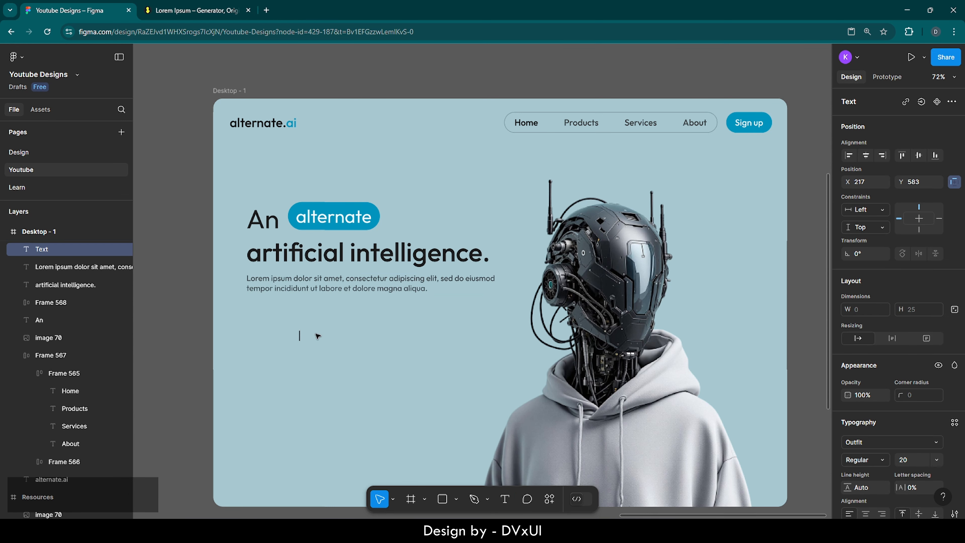
pyautogui.write('Get S')
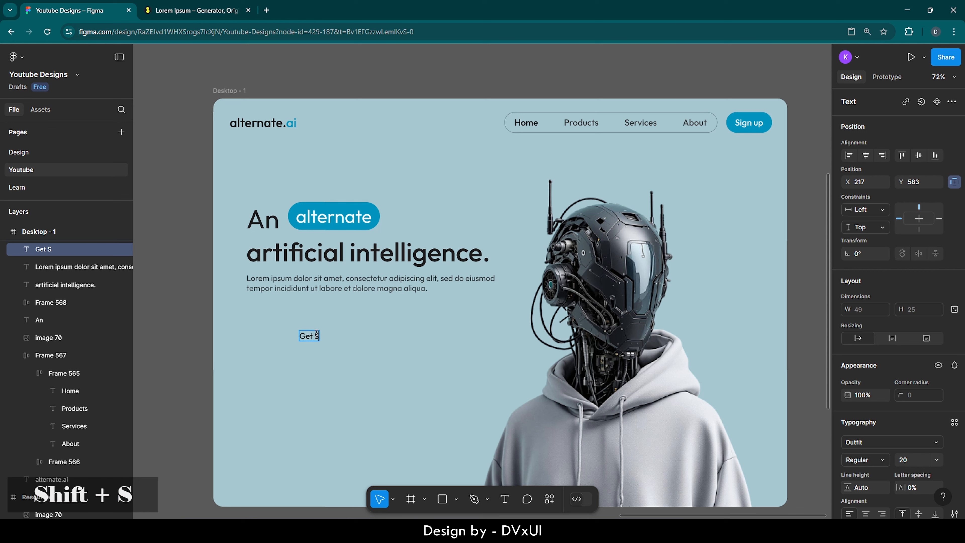
pyautogui.write('tarted')
# - Set the "Get Started" text to Medium weight
pyautogui.hotkey('ctrl', 'a')
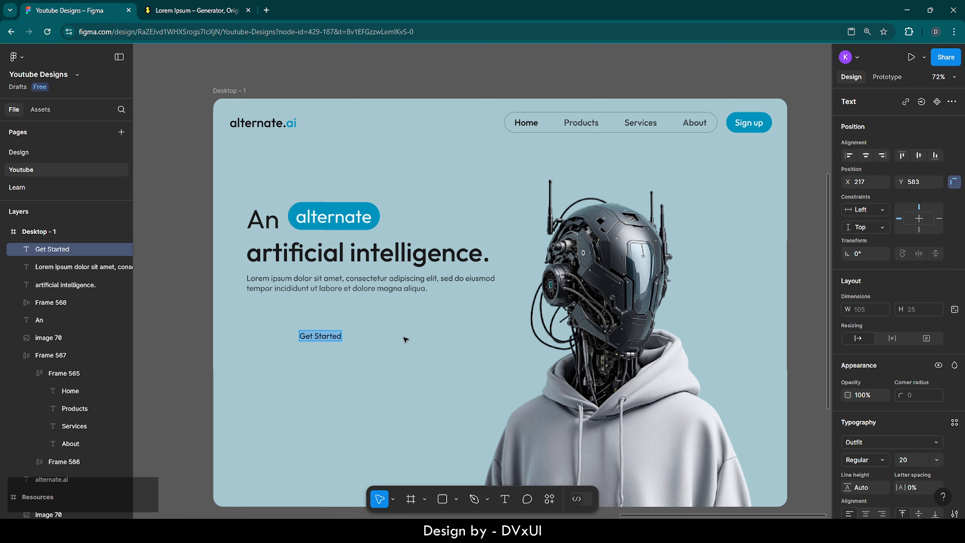
pyautogui.click(867, 460)
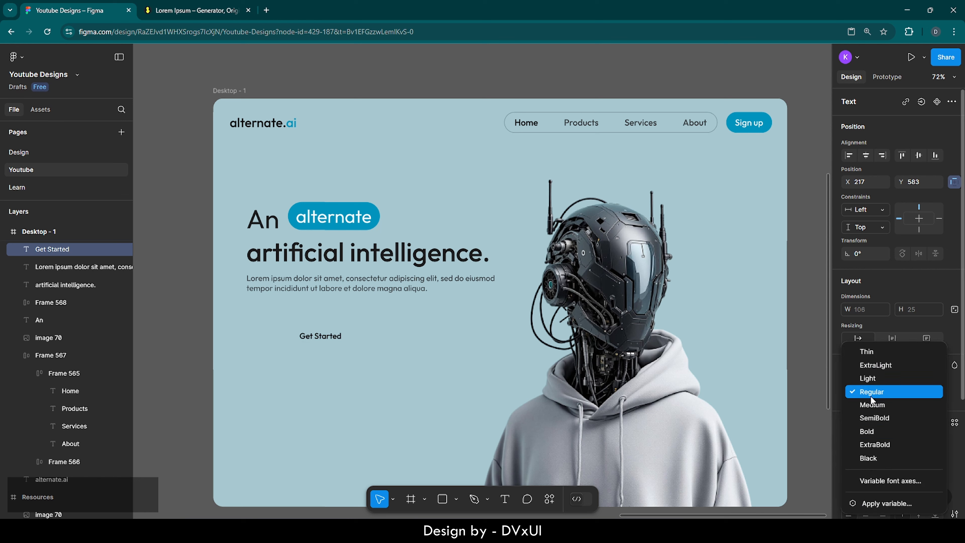
pyautogui.click(871, 404)
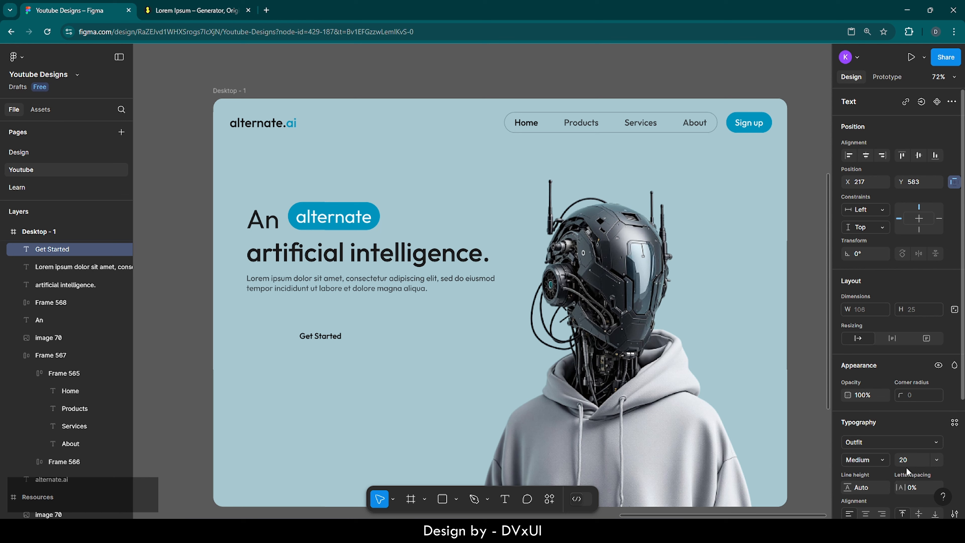
pyautogui.scroll(-1, 906, 466)
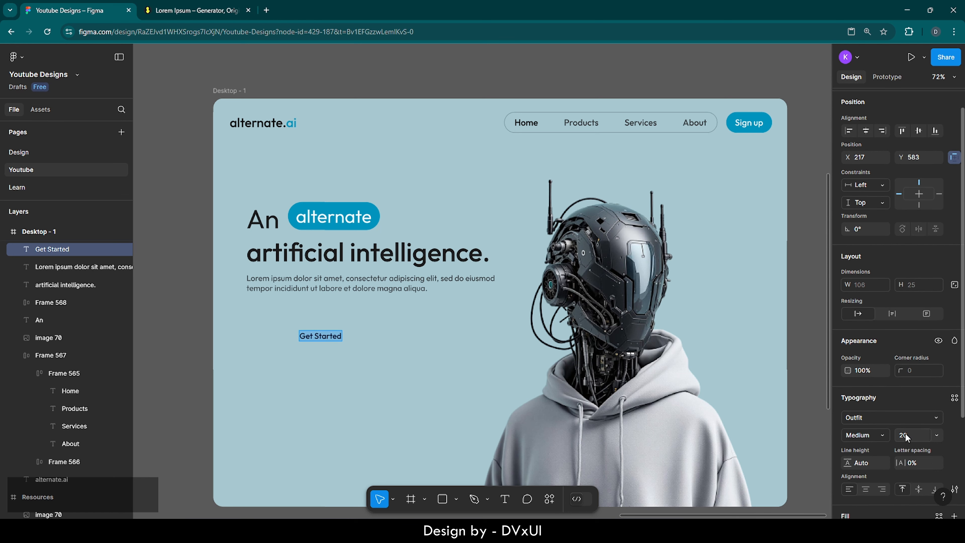
pyautogui.click(330, 348)
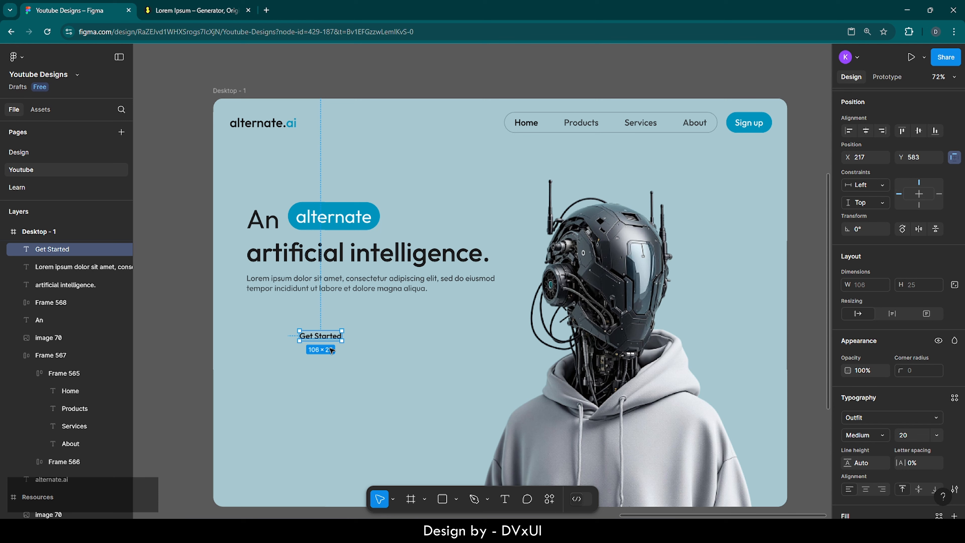
# - Add auto layout to the "Get Started" text with horizontal padding 18 and vertical padding 6
pyautogui.rightClick(329, 335)
pyautogui.click(352, 361)
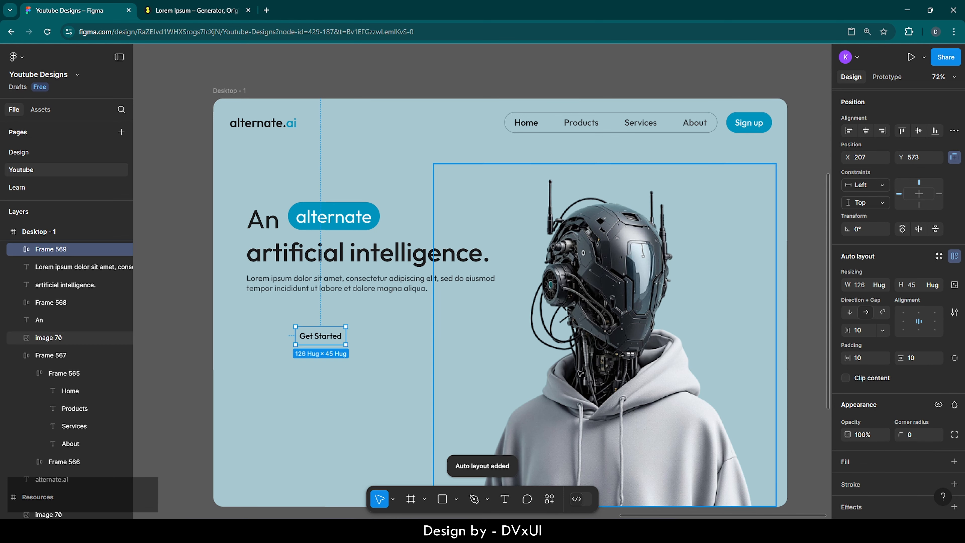
pyautogui.click(866, 358)
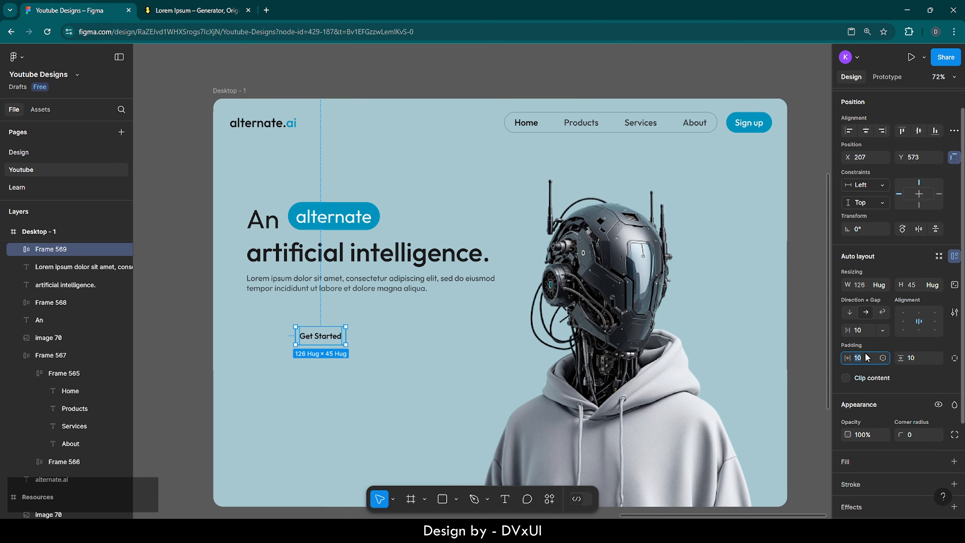
pyautogui.write('18')
pyautogui.press('Return')
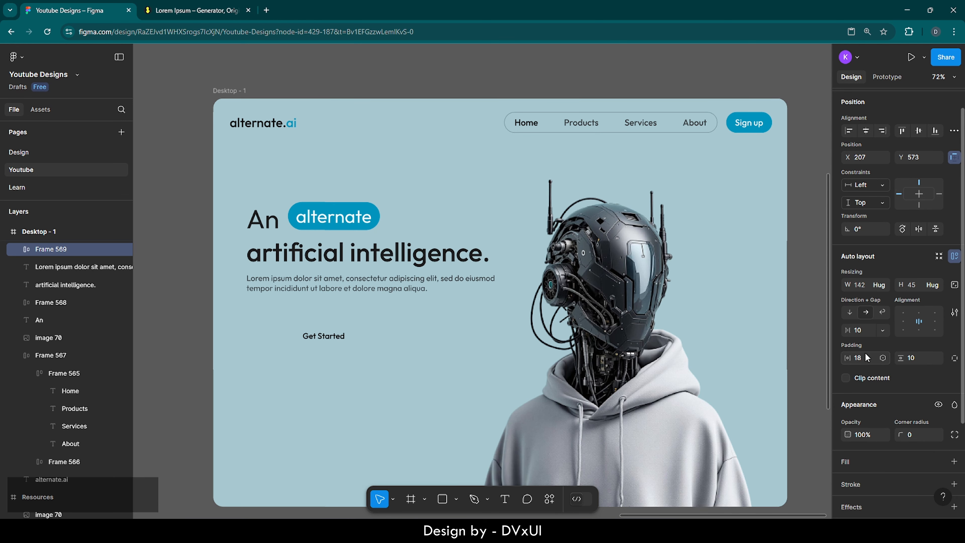
pyautogui.click(916, 359)
pyautogui.press('BackSpace')
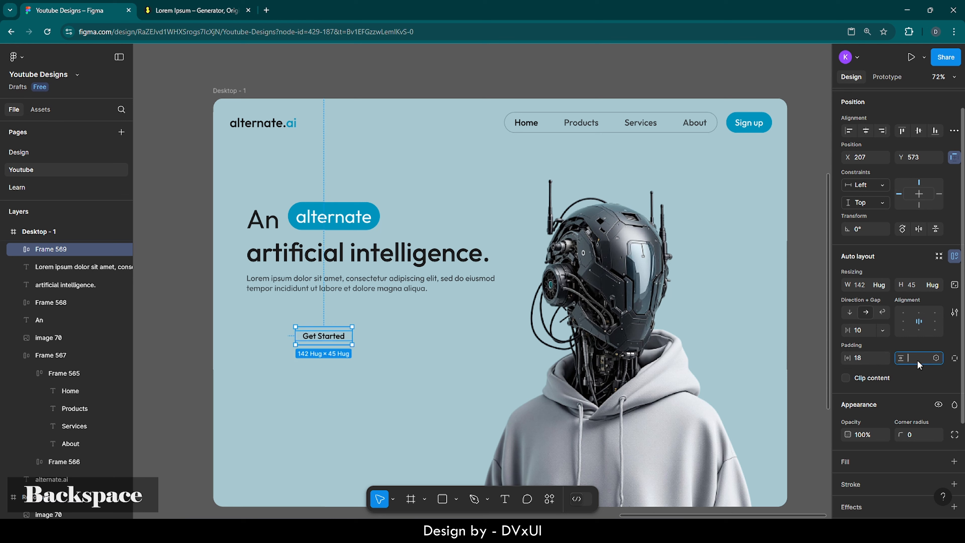
pyautogui.write('6')
pyautogui.press('Return')
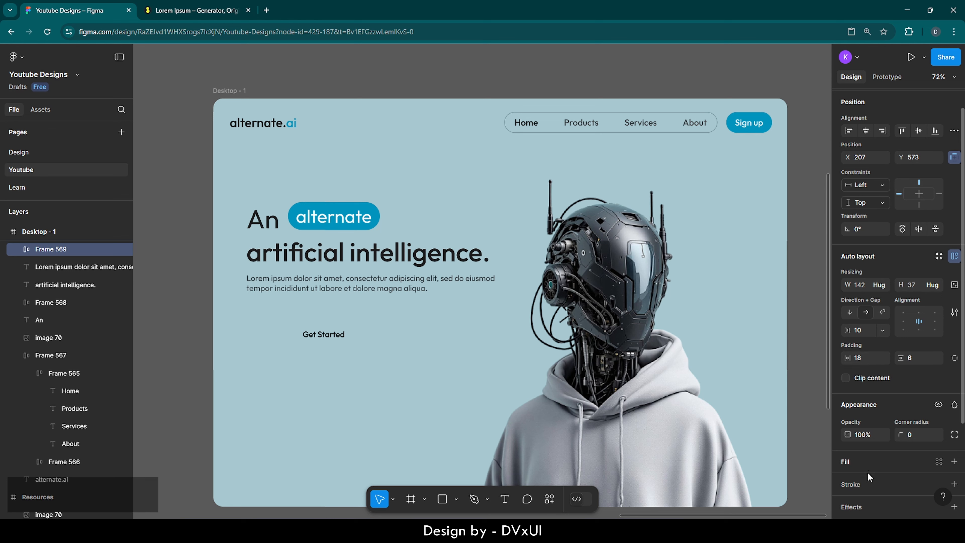
# - Fill the "Get Started" frame with the page's blue 0094BD
pyautogui.scroll(-2, 867, 473)
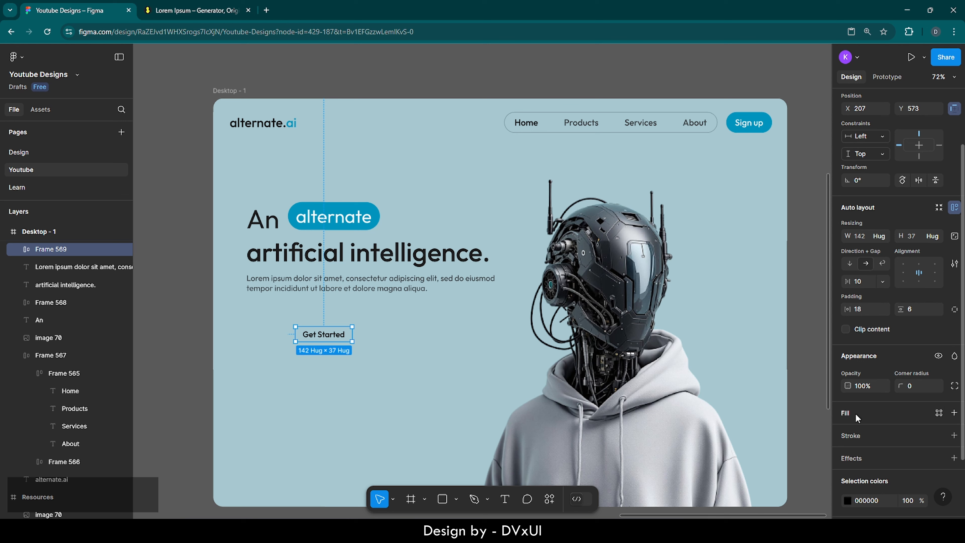
pyautogui.click(853, 413)
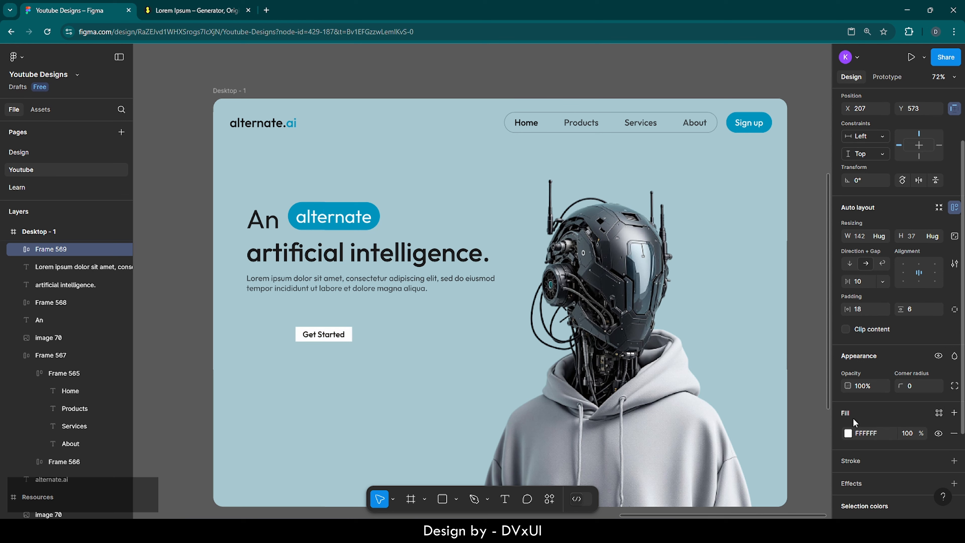
pyautogui.click(848, 433)
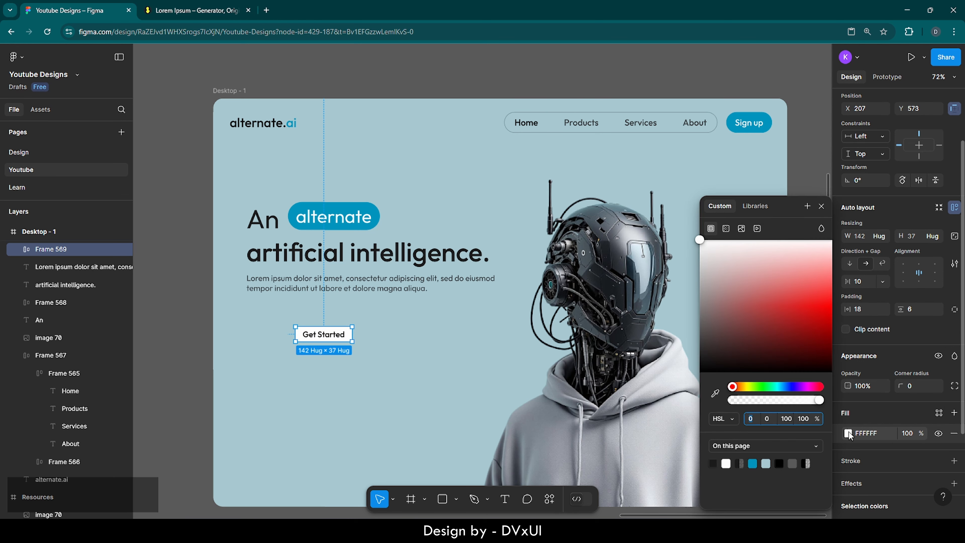
pyautogui.click(752, 462)
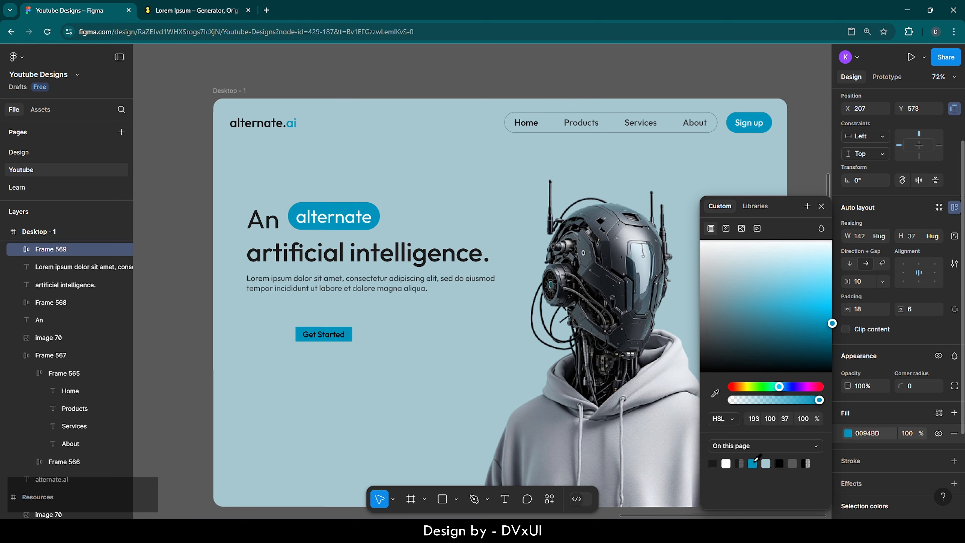
pyautogui.click(413, 335)
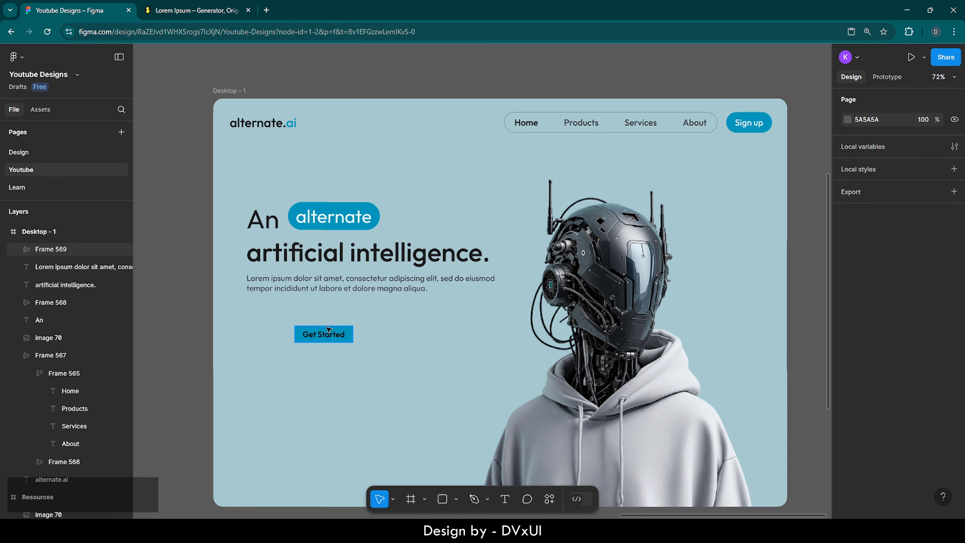
# - Increase the "Get Started" button's vertical padding to 16 and its horizontal padding to 22
pyautogui.click(325, 335)
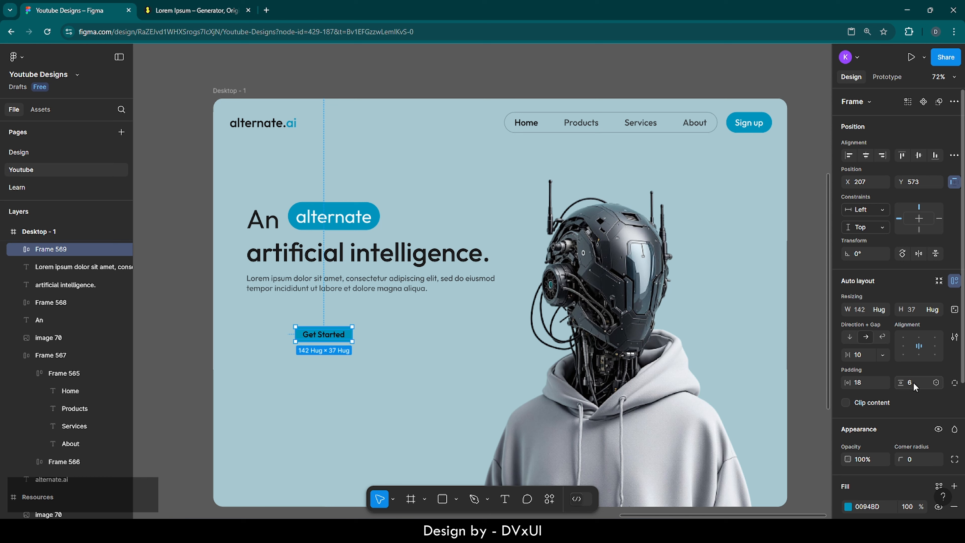
pyautogui.press('Up')
pyautogui.press('Up')
pyautogui.press('Up')
pyautogui.press('Up')
pyautogui.press('Up')
pyautogui.press('Up')
pyautogui.press('Up')
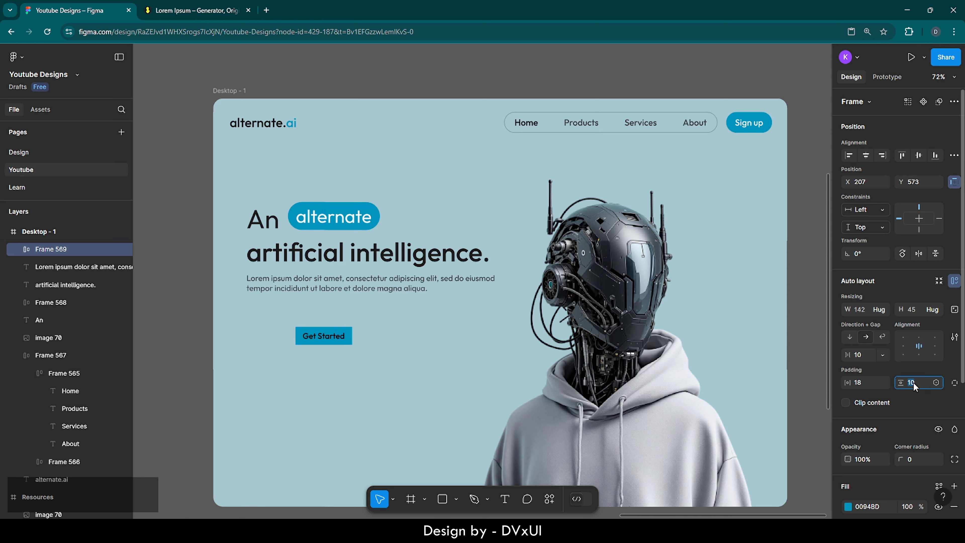
pyautogui.press('Up')
pyautogui.press('Up')
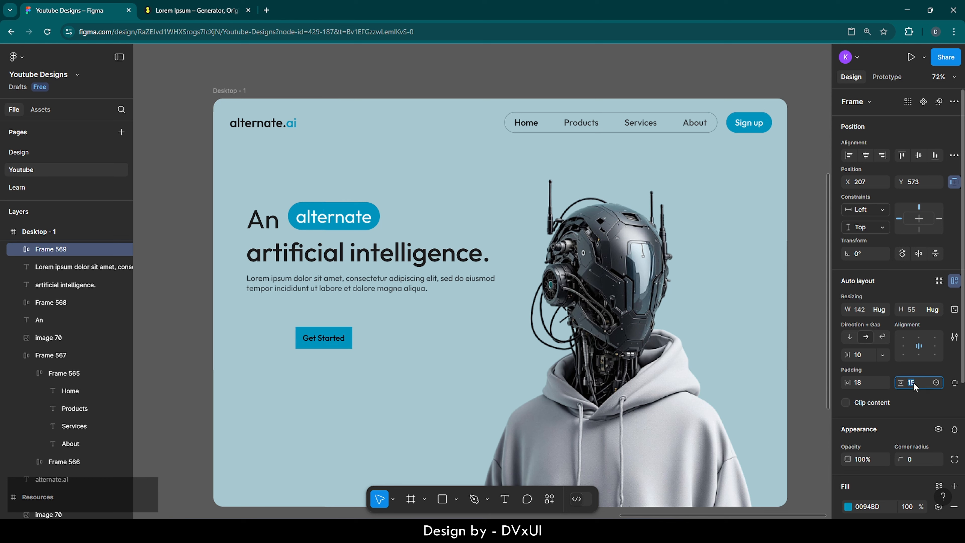
pyautogui.press('Up')
pyautogui.click(866, 383)
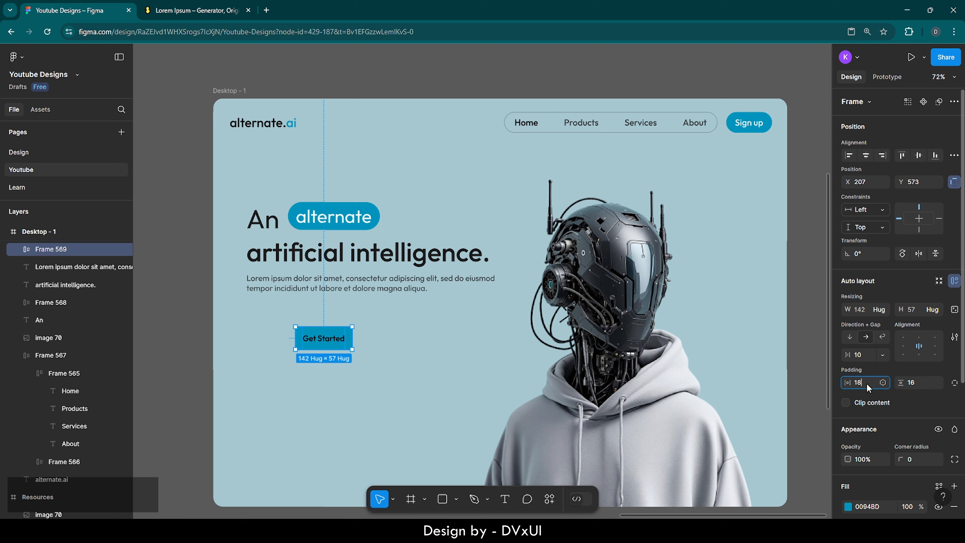
pyautogui.press('Up')
pyautogui.press('Up')
pyautogui.press('Up')
pyautogui.press('Up')
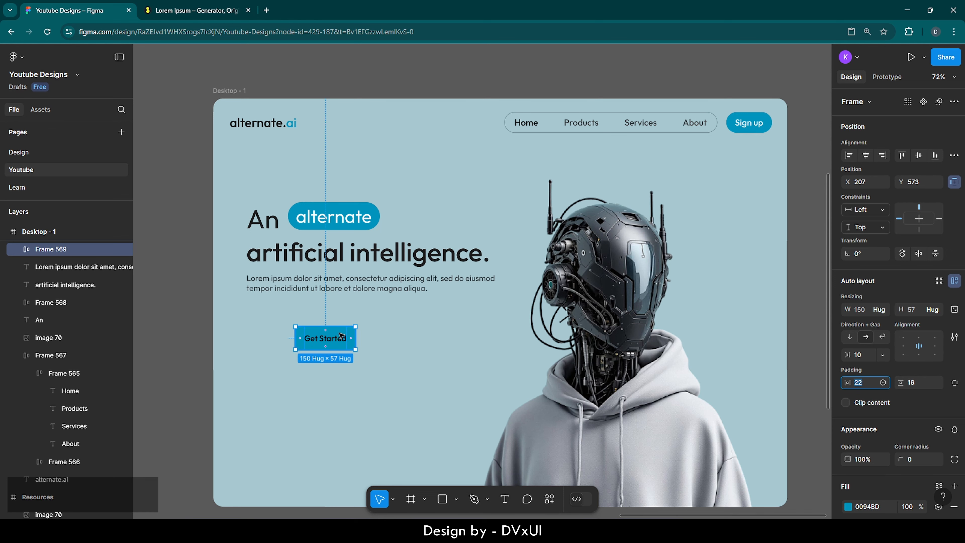
# - Move the "Get Started" button directly under the lorem ipsum paragraph, to X 85, Y 518
pyautogui.moveTo(335, 345); pyautogui.dragTo(288, 321)
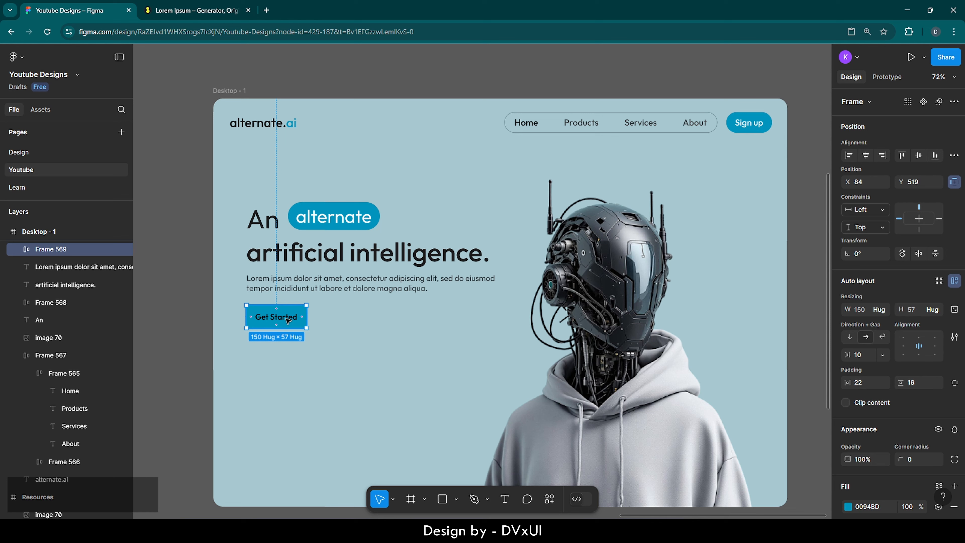
pyautogui.press('Up')
pyautogui.press('Right')
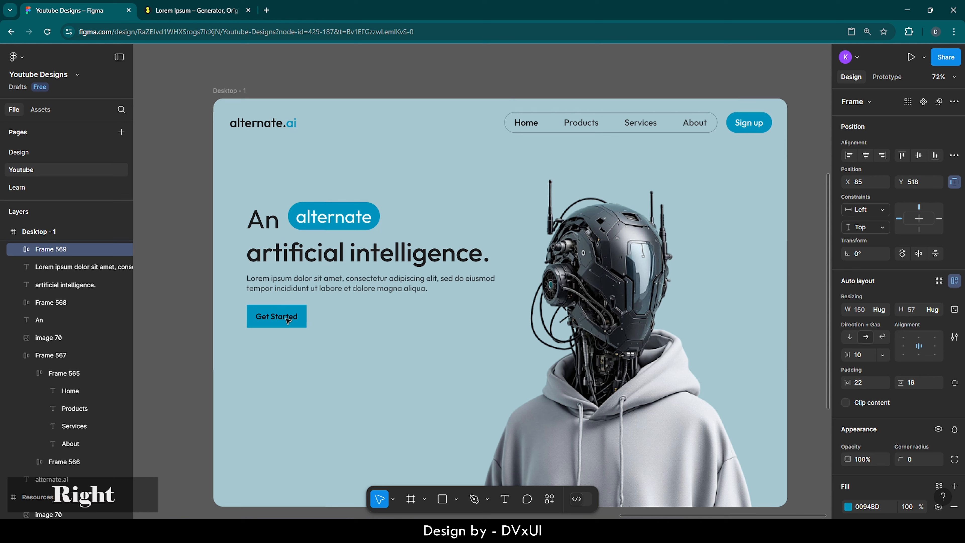
# - Nudge the "Get Started" button up to Y 513, closer to the lorem ipsum paragraph
pyautogui.press('Up')
pyautogui.press('Up')
pyautogui.press('Up')
pyautogui.press('Up')
pyautogui.press('Up')
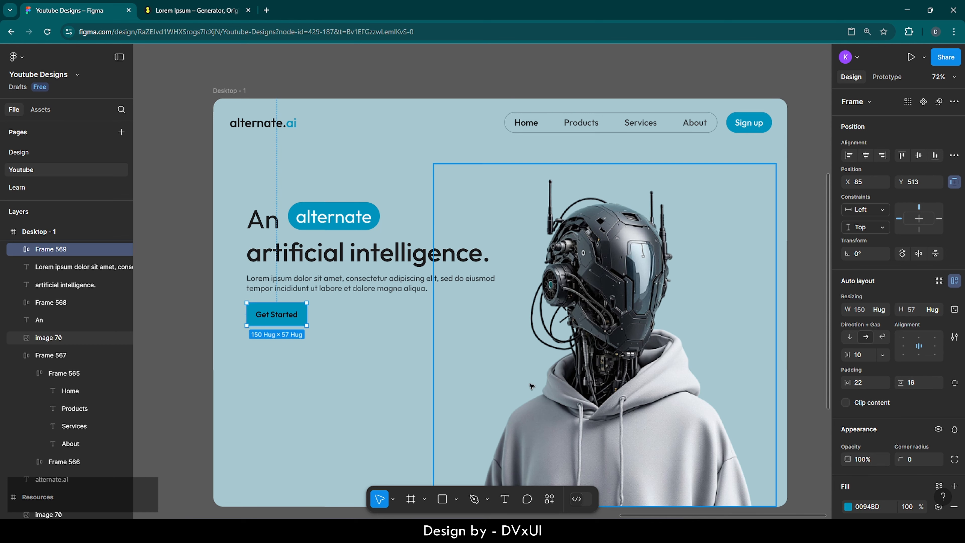
# - Round the "Get Started" button with a corner radius of 40
pyautogui.click(919, 459)
pyautogui.hotkey('shift', 'Up')
pyautogui.hotkey('shift', 'Up')
pyautogui.hotkey('shift', 'Up')
pyautogui.hotkey('shift', 'Up')
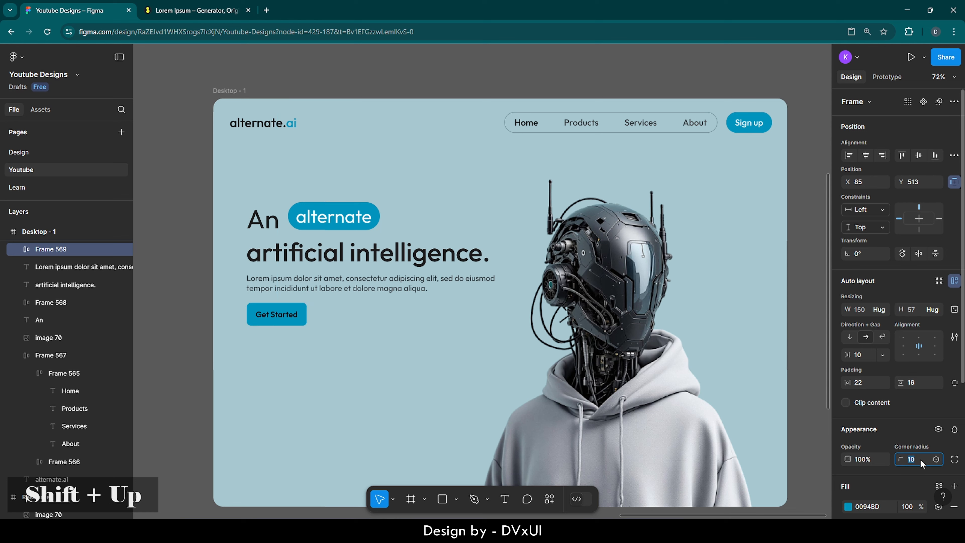
# - Change the "Get Started" label color to white FFFFFF
pyautogui.scroll(-5, 900, 475)
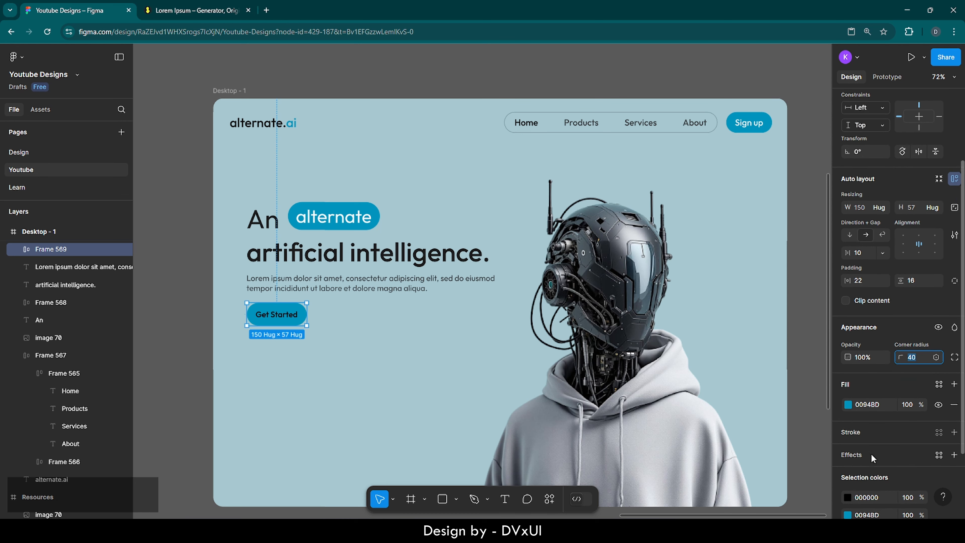
pyautogui.click(864, 418)
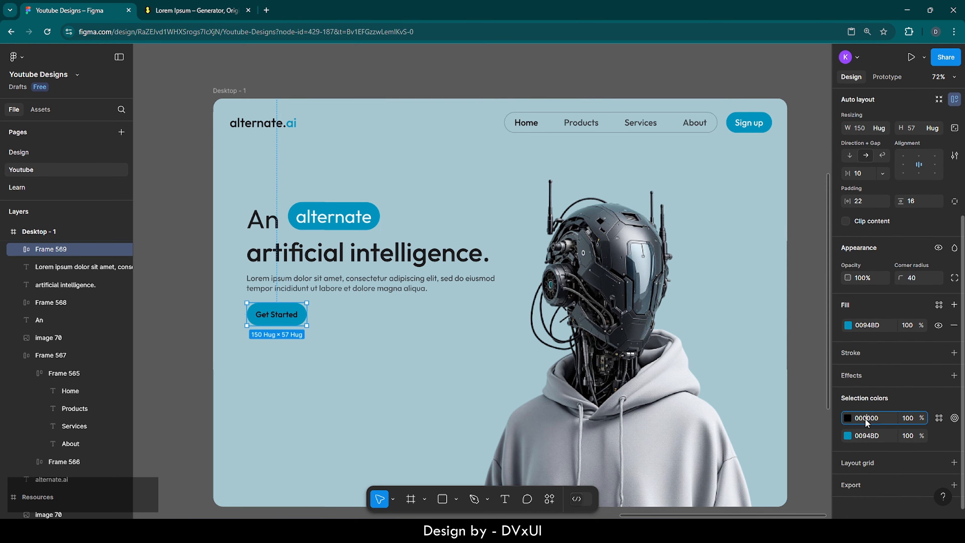
pyautogui.write('fff')
pyautogui.press('Return')
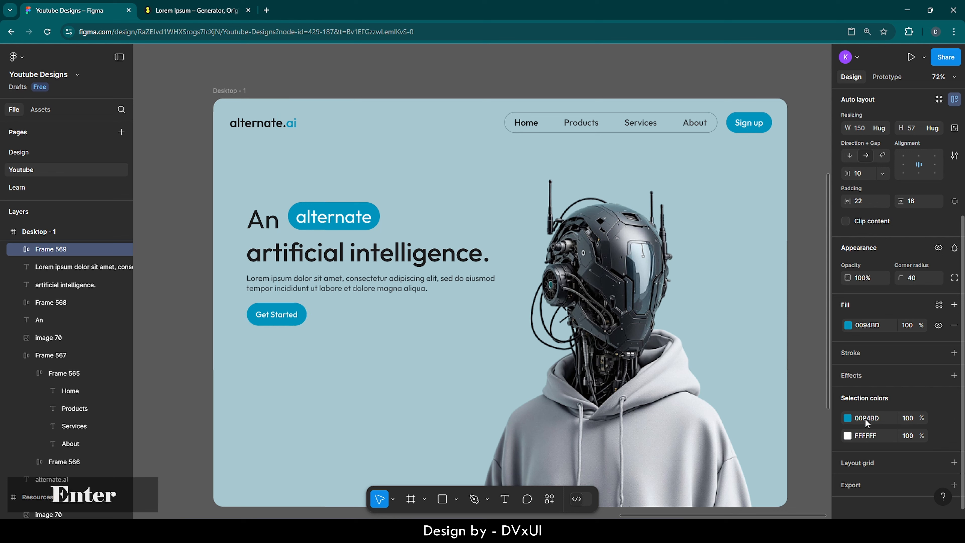
pyautogui.click(343, 347)
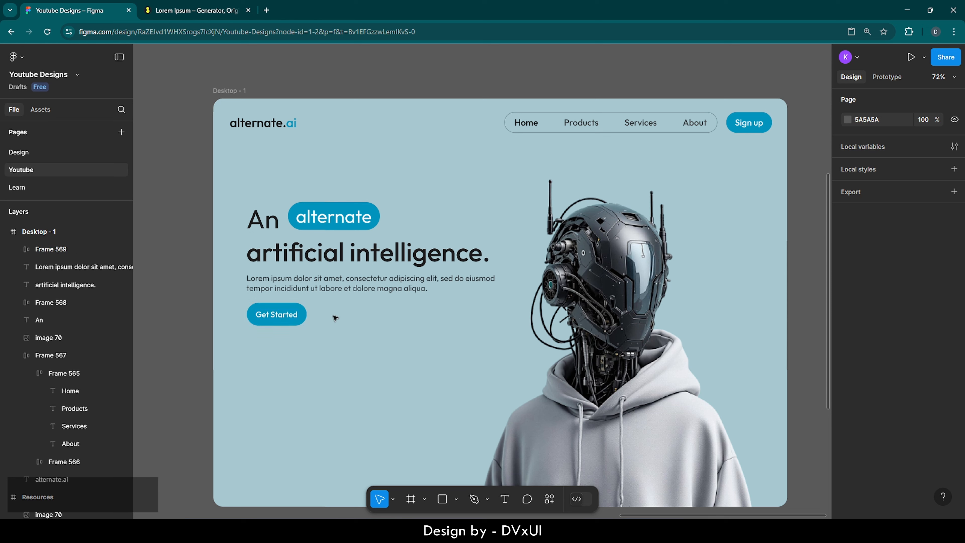
# - Add the text "Our Pricing" beside the "Get Started" button
pyautogui.press('t')
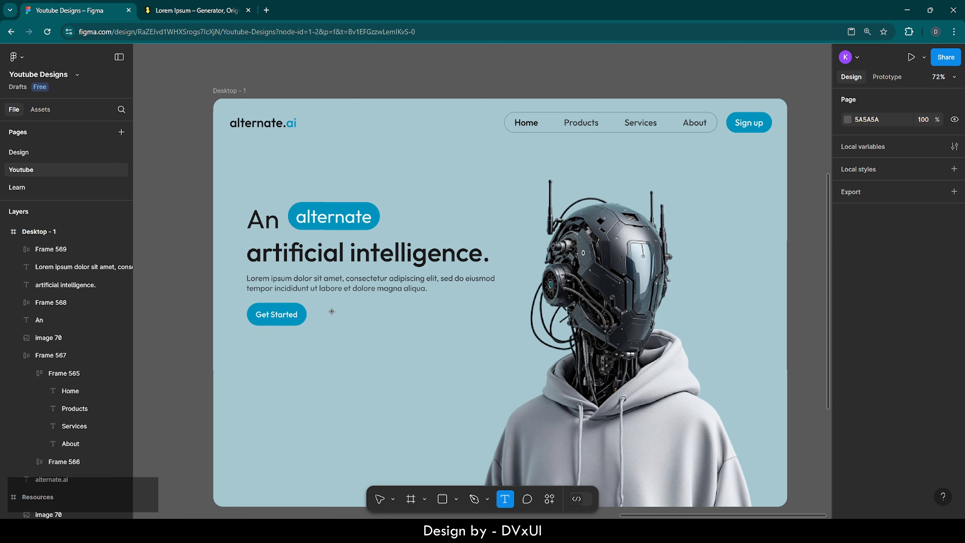
pyautogui.press('r')
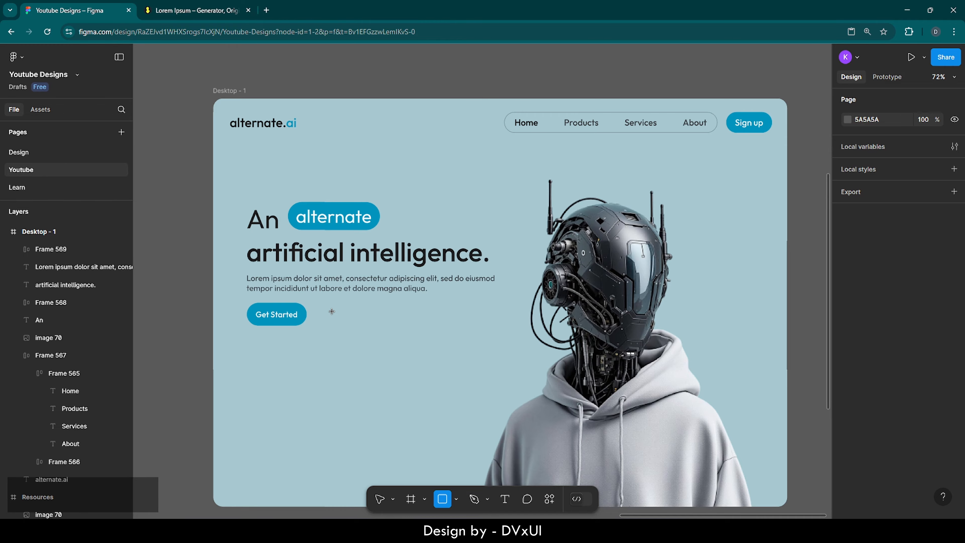
pyautogui.keyDown('ctrl'); pyautogui.scroll(5, 328, 312); pyautogui.keyUp('ctrl')
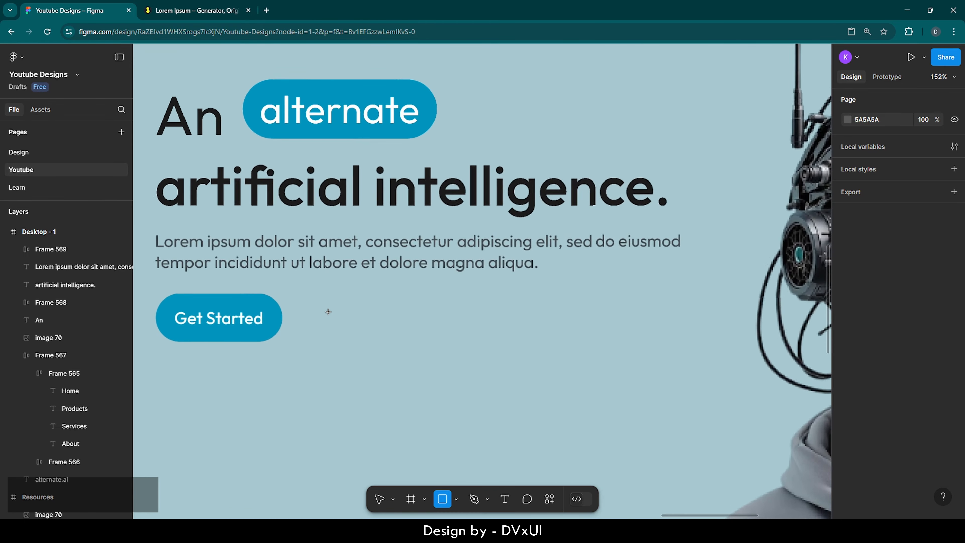
pyautogui.click(505, 497)
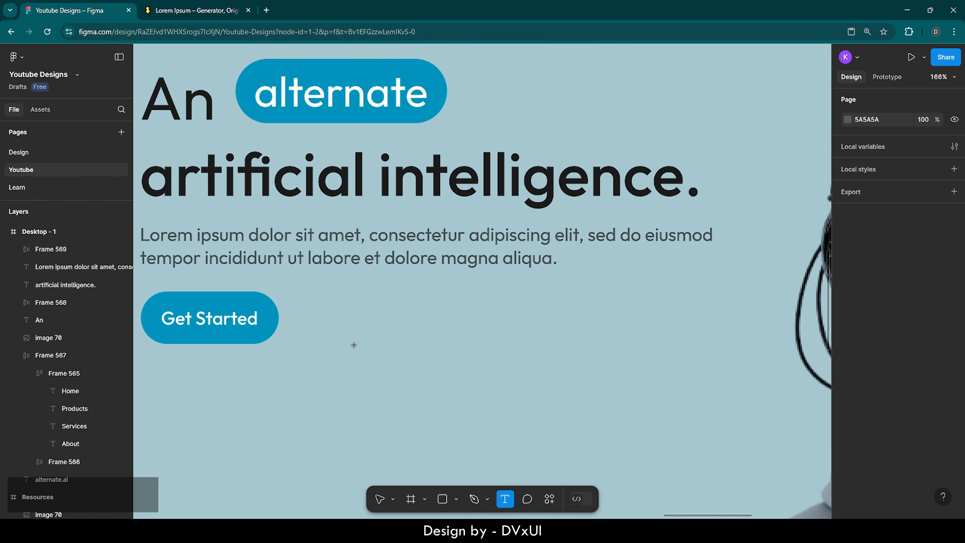
pyautogui.click(345, 322)
pyautogui.write('O')
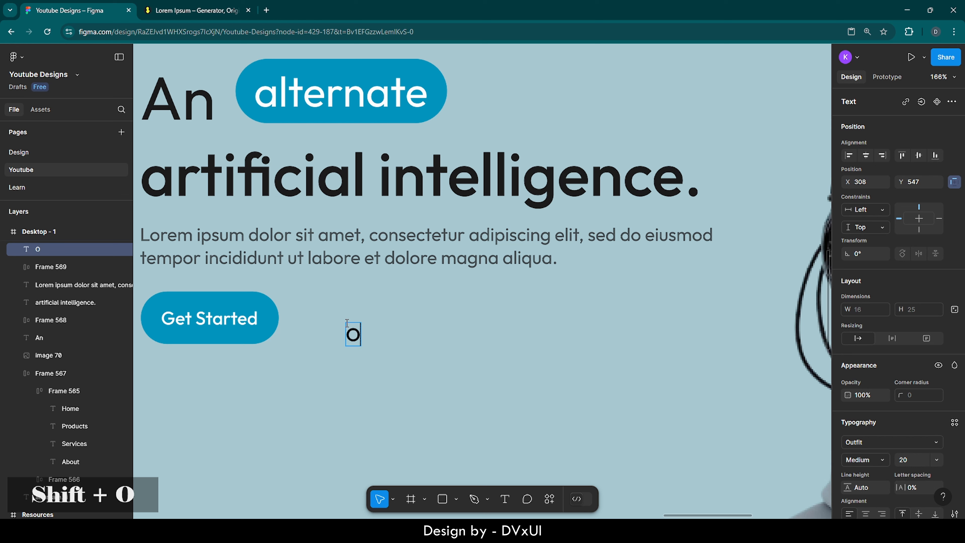
pyautogui.write('ur P')
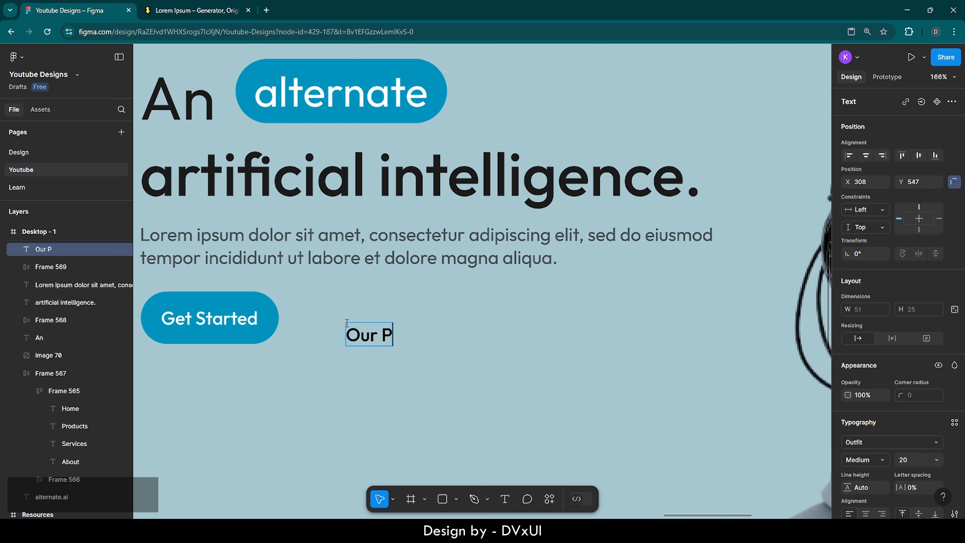
pyautogui.write('ricing')
# - Fill the "Our Pricing" text with the page's blue 0094BD
pyautogui.hotkey('ctrl', 'a')
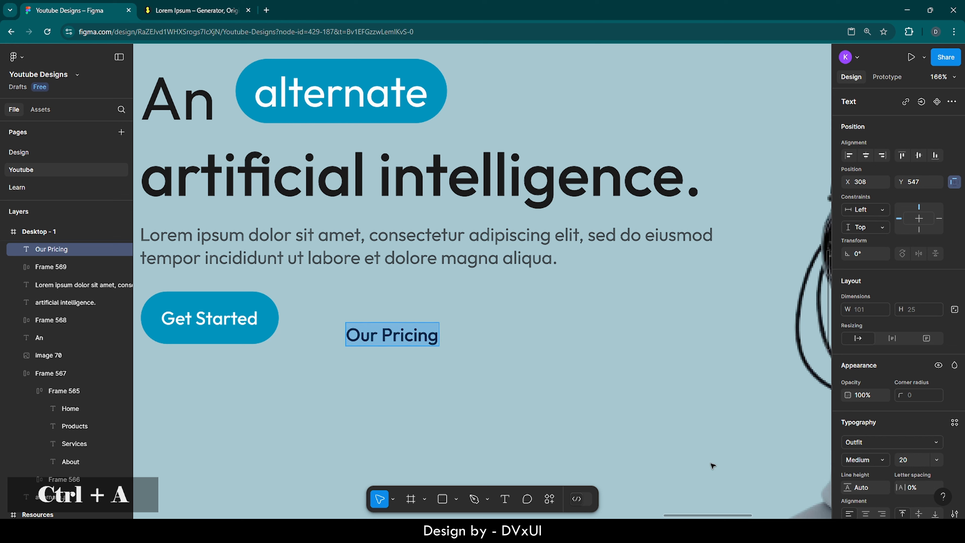
pyautogui.scroll(-4, 873, 418)
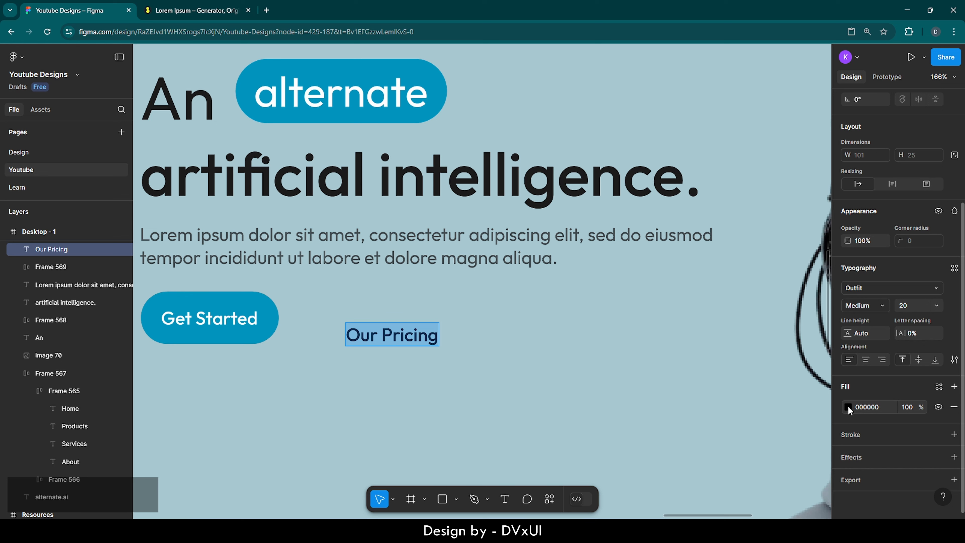
pyautogui.click(848, 408)
pyautogui.click(726, 463)
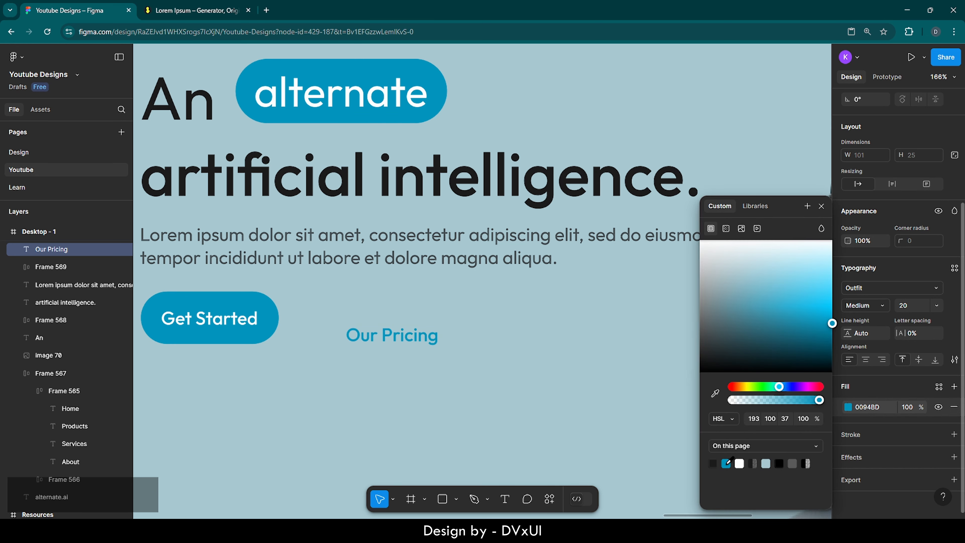
# - Move "Our Pricing" level with the "Get Started" label, close beside the button, to X 267, Y 529
pyautogui.click(398, 334)
pyautogui.moveTo(398, 336); pyautogui.dragTo(372, 321)
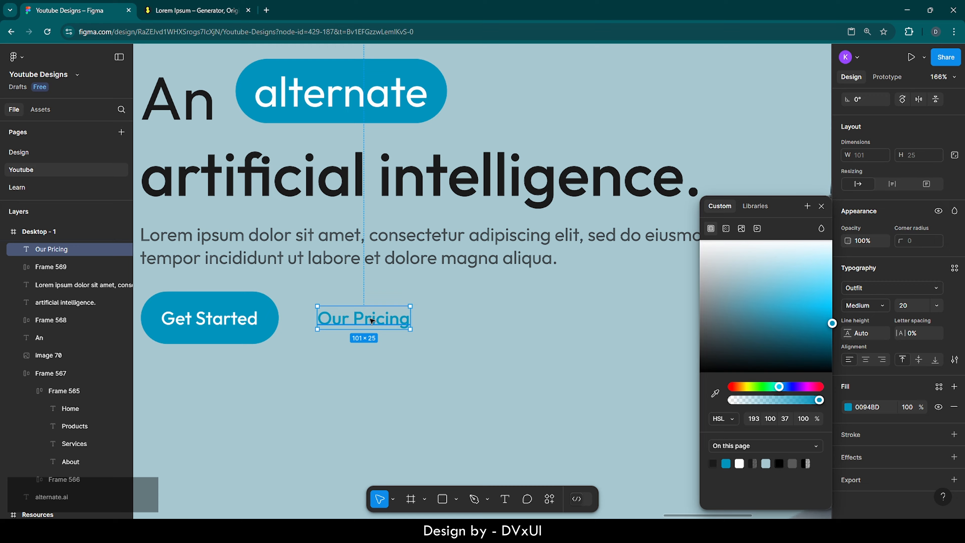
pyautogui.click(347, 368)
pyautogui.scroll(-5, 347, 369)
pyautogui.scroll(-2, 347, 368)
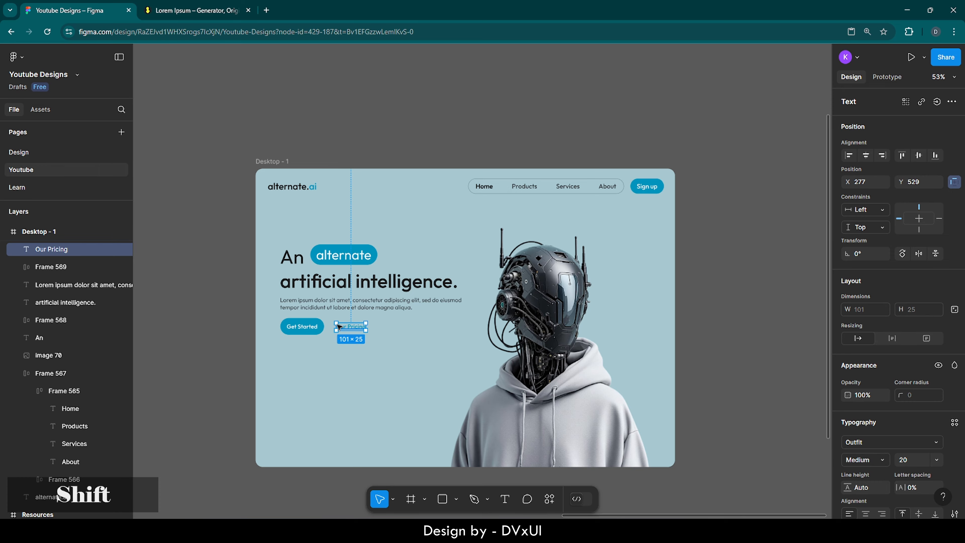
pyautogui.hotkey('shift', 'Left')
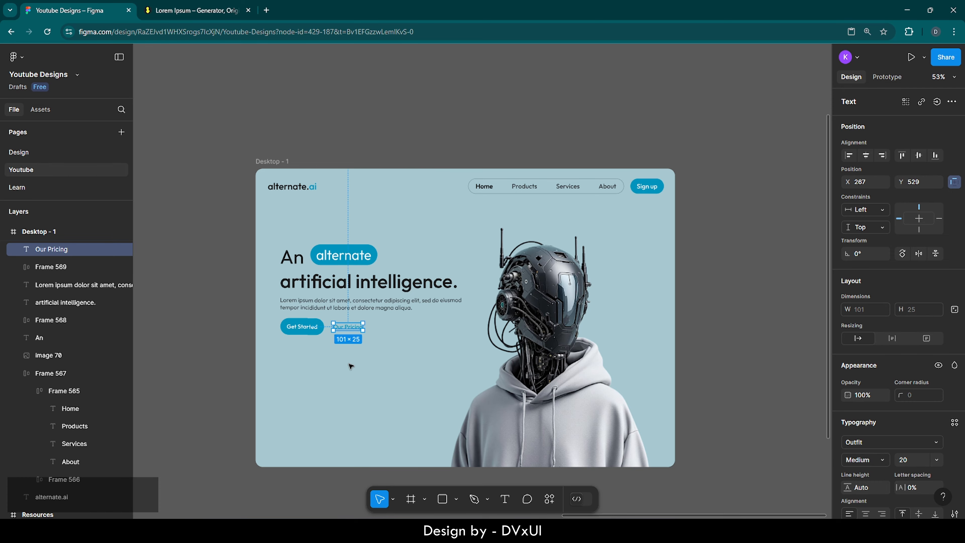
pyautogui.click(349, 366)
# - Draw a divider line below the "Get Started" button and "Our Pricing" text, and set its width to 624
pyautogui.scroll(-2, 350, 366)
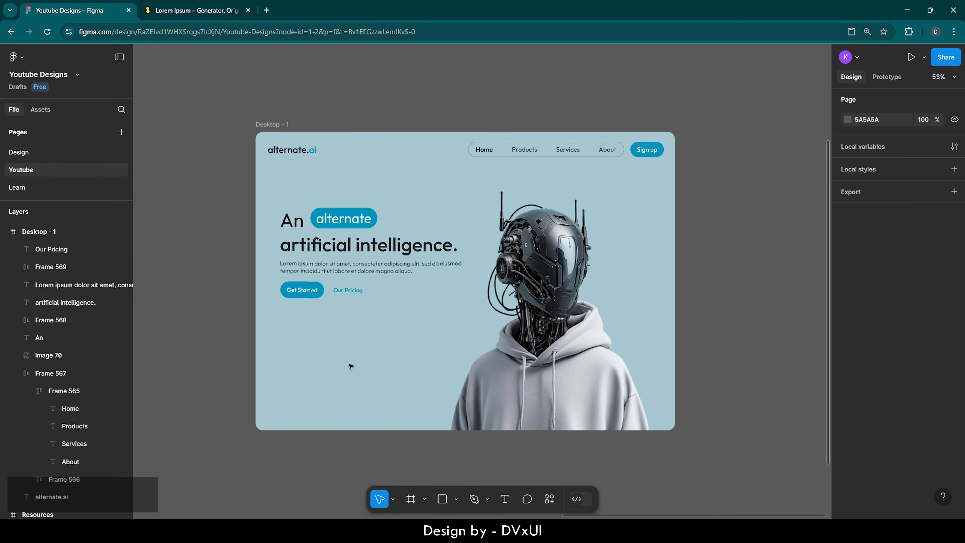
pyautogui.scroll(5, 350, 366)
pyautogui.scroll(1, 349, 366)
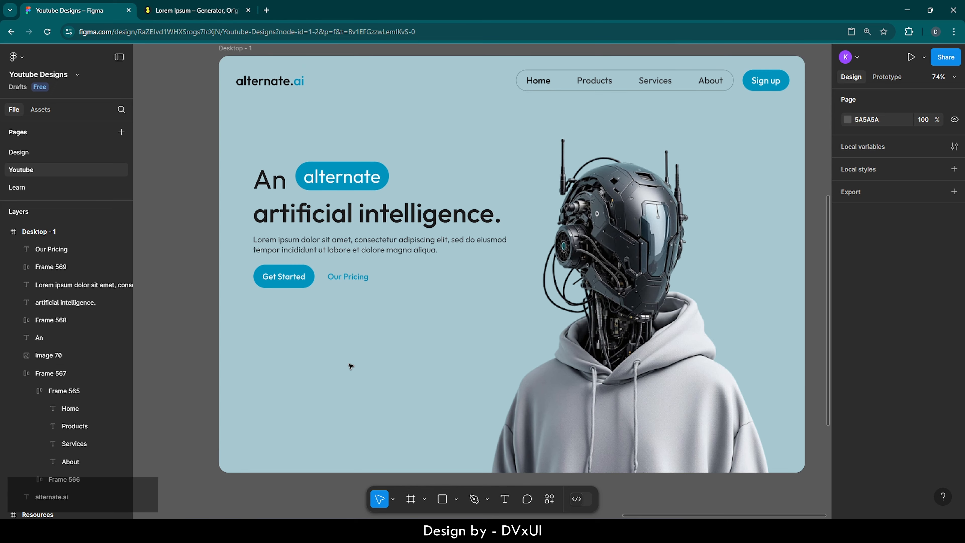
pyautogui.hscroll(2, 350, 366)
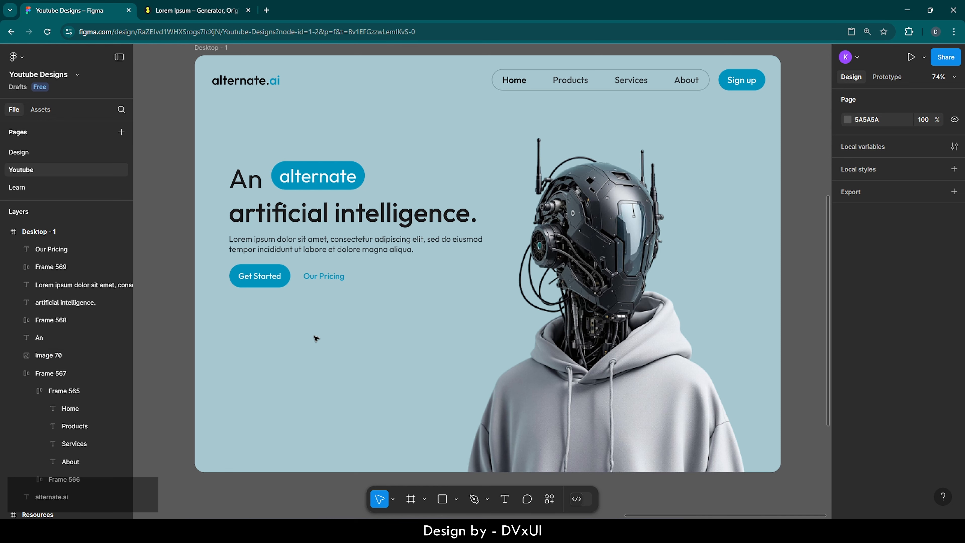
pyautogui.press('l')
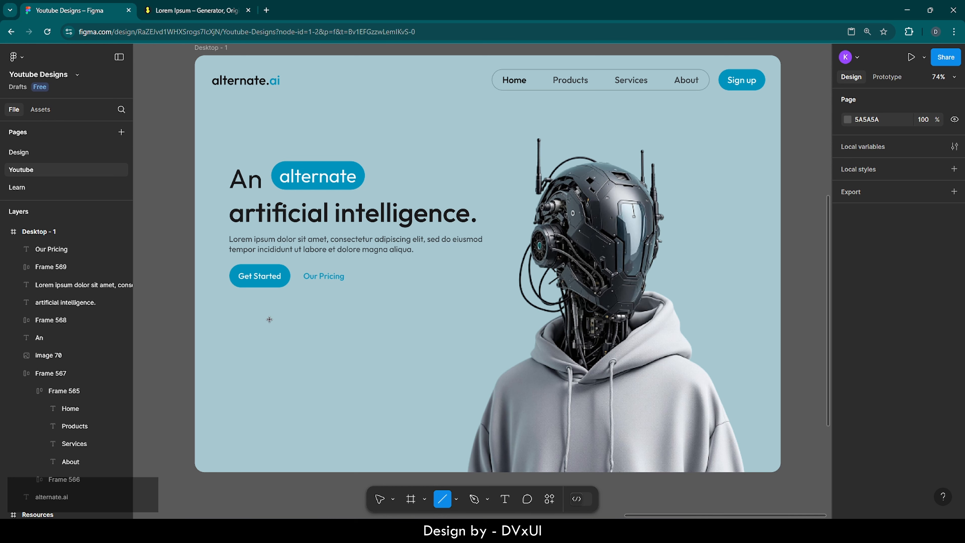
pyautogui.moveTo(228, 321); pyautogui.dragTo(478, 319)
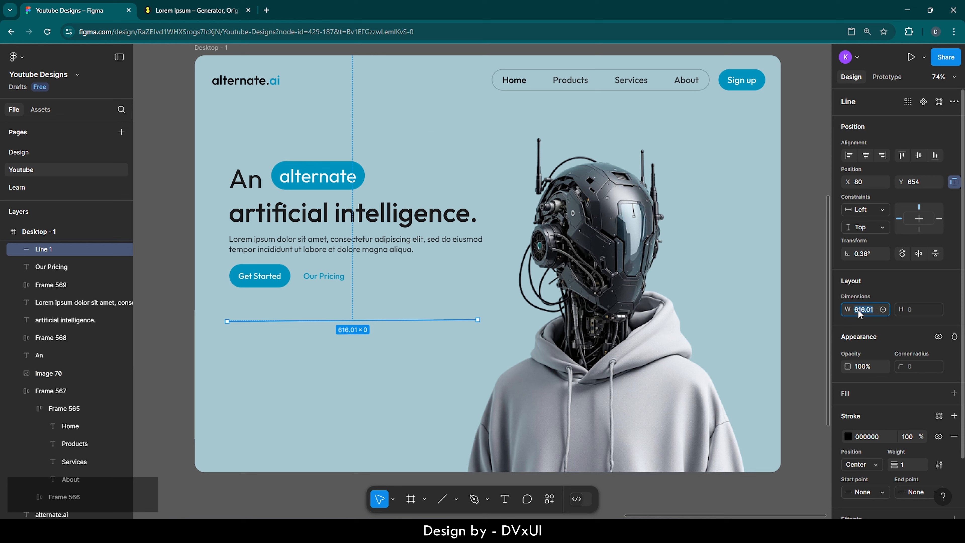
pyautogui.write('624')
pyautogui.press('Return')
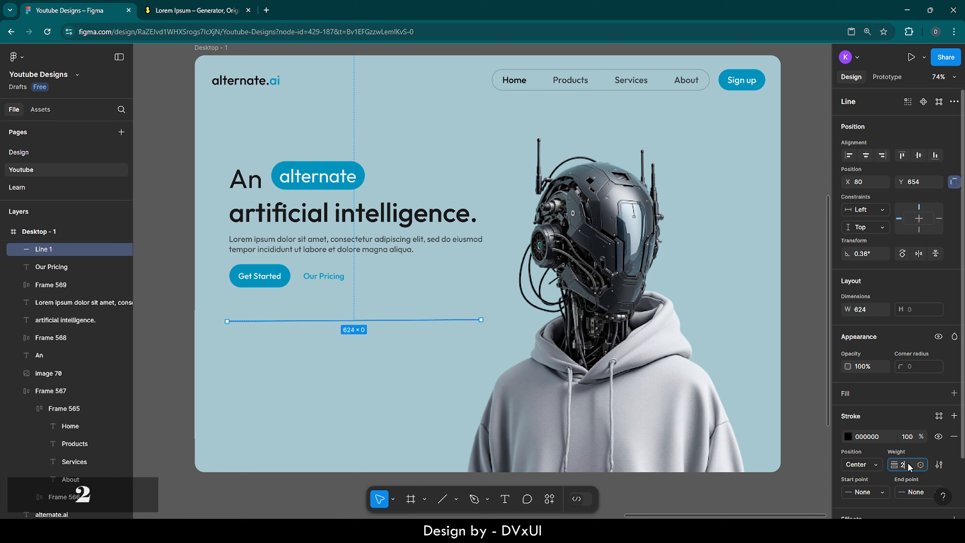
# - Set the divider line's stroke weight to 2 and its stroke opacity to 30%
pyautogui.write('2')
pyautogui.press('Return')
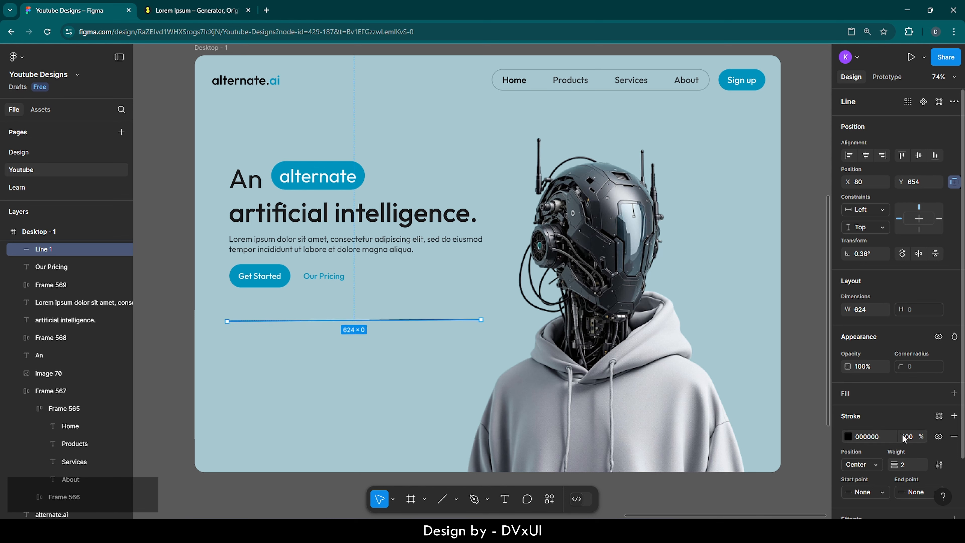
pyautogui.click(905, 436)
pyautogui.write('30')
pyautogui.press('Return')
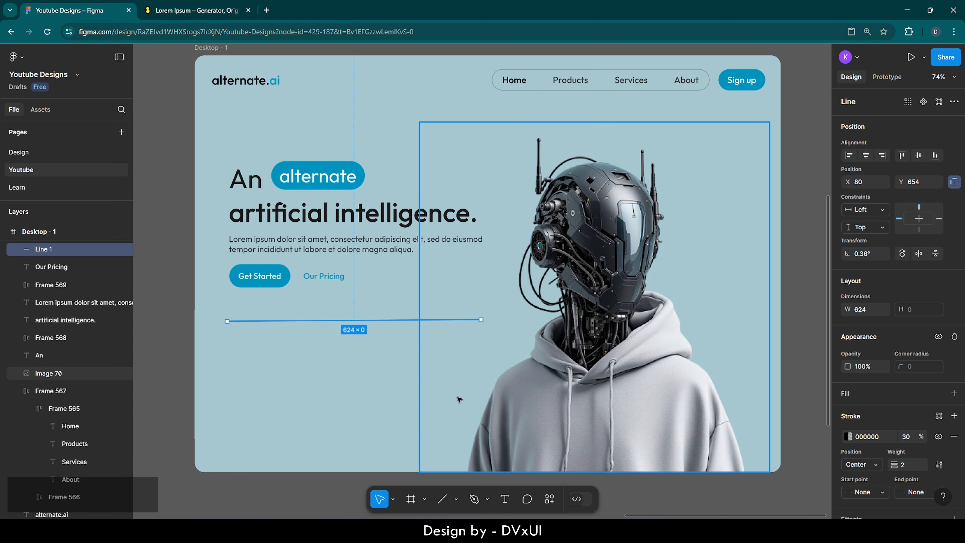
# - Straighten the divider line by setting its rotation to 0°
pyautogui.click(859, 251)
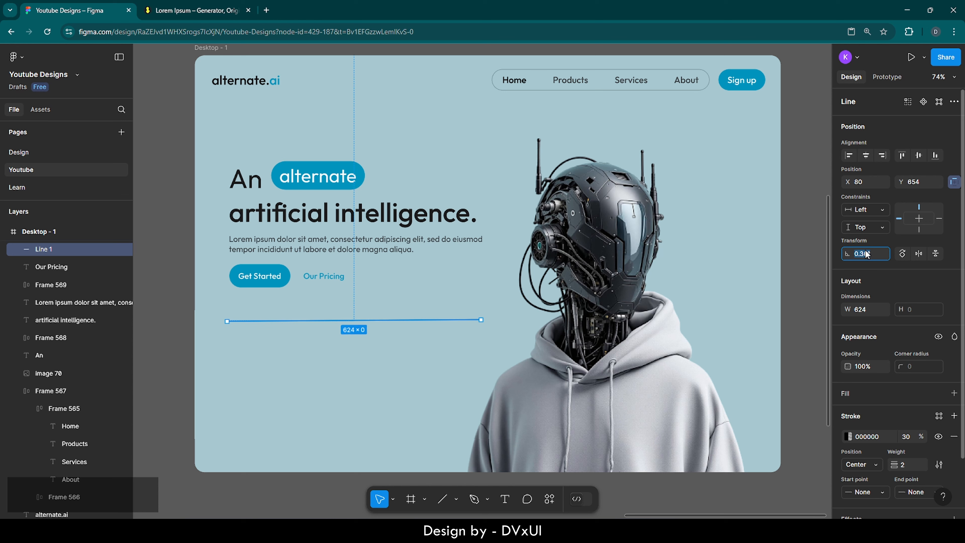
pyautogui.write('0')
pyautogui.press('Return')
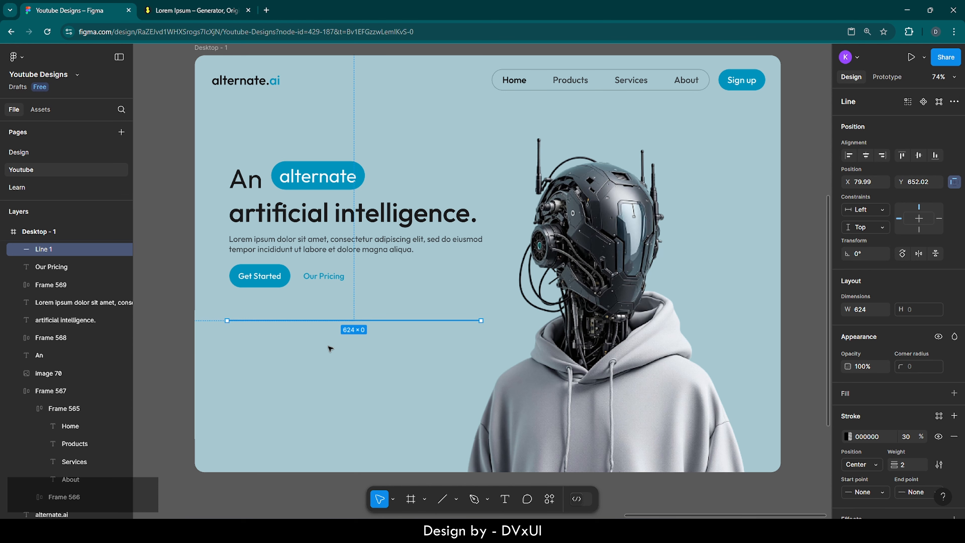
pyautogui.hotkey('shift', 'Up')
pyautogui.hotkey('shift', 'Up')
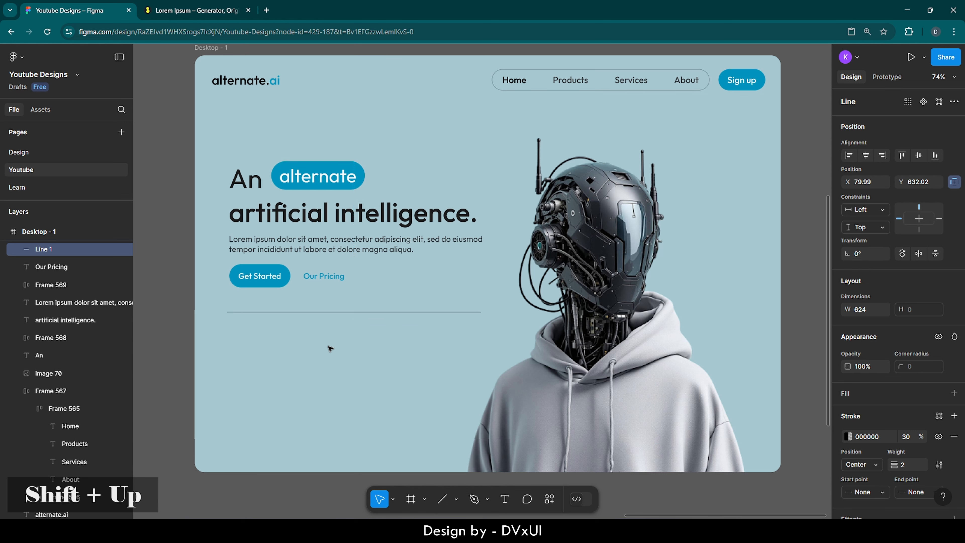
pyautogui.hotkey('shift', 'Down')
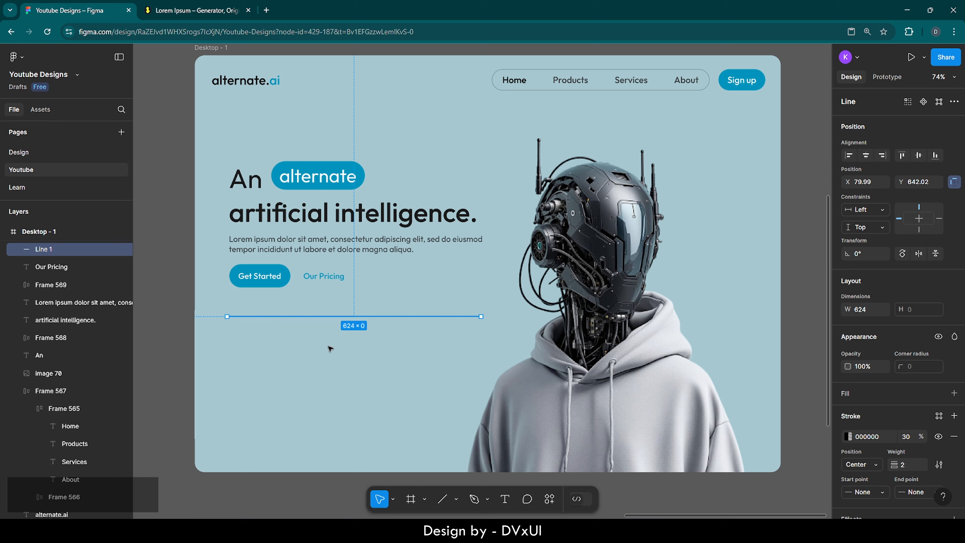
pyautogui.hotkey('shift', 'Down')
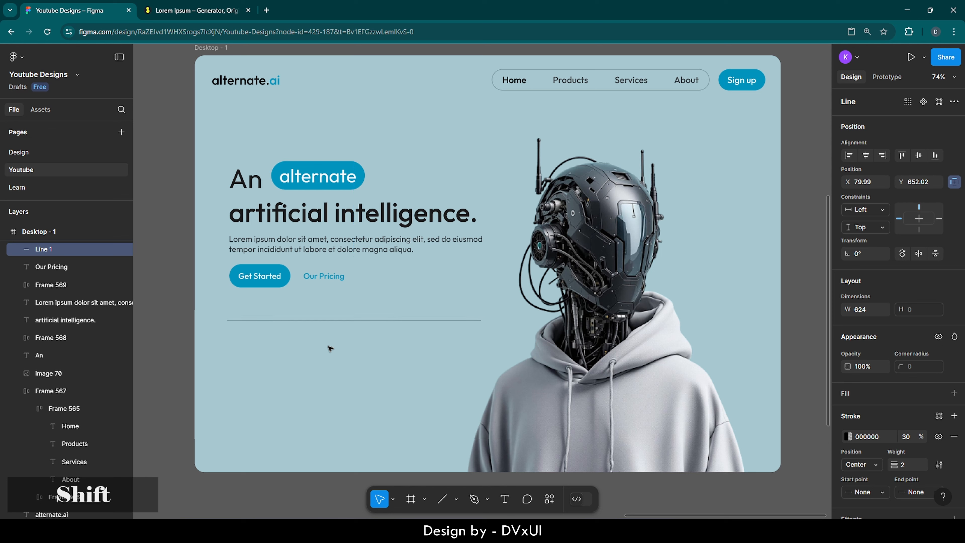
pyautogui.click(316, 403)
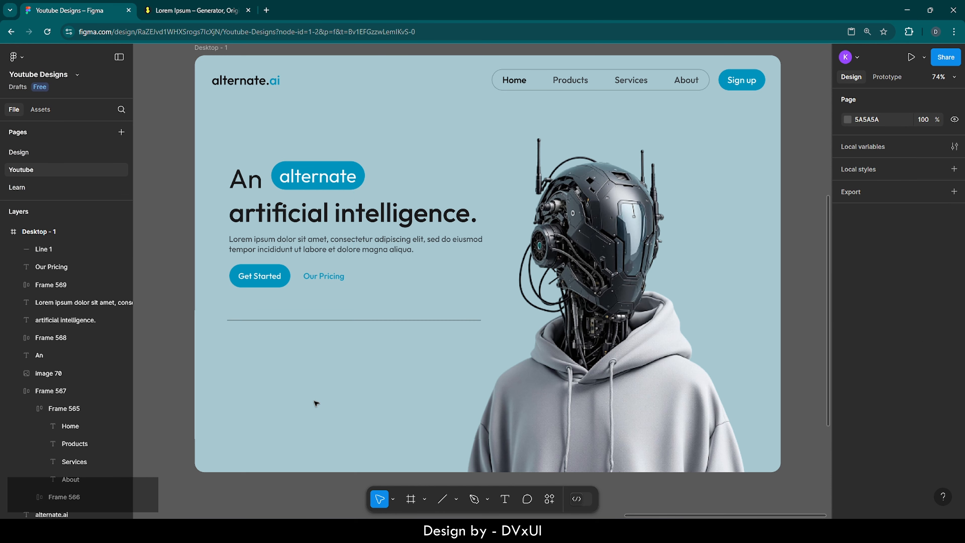
# - Add the text "Features -" below the divider line at X 106, Y 769
pyautogui.click(506, 501)
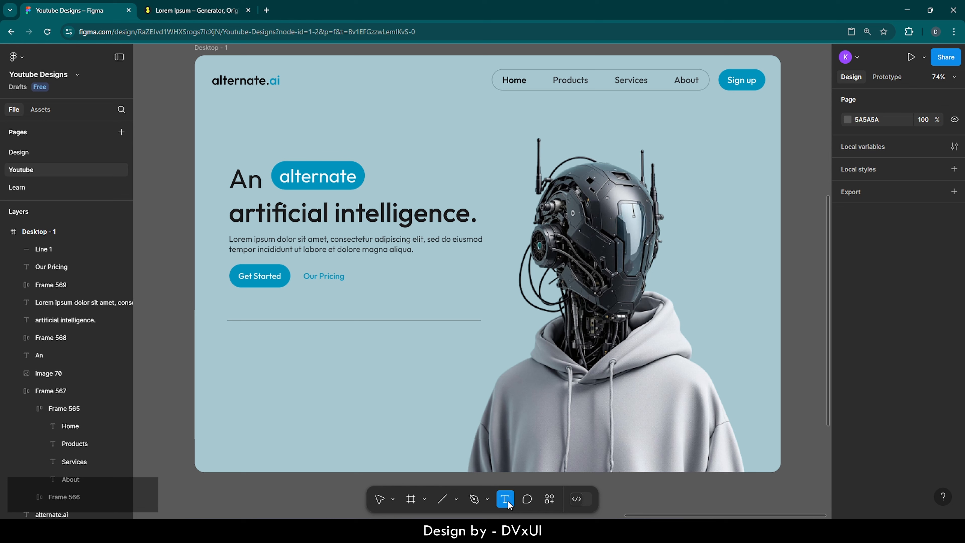
pyautogui.click(239, 368)
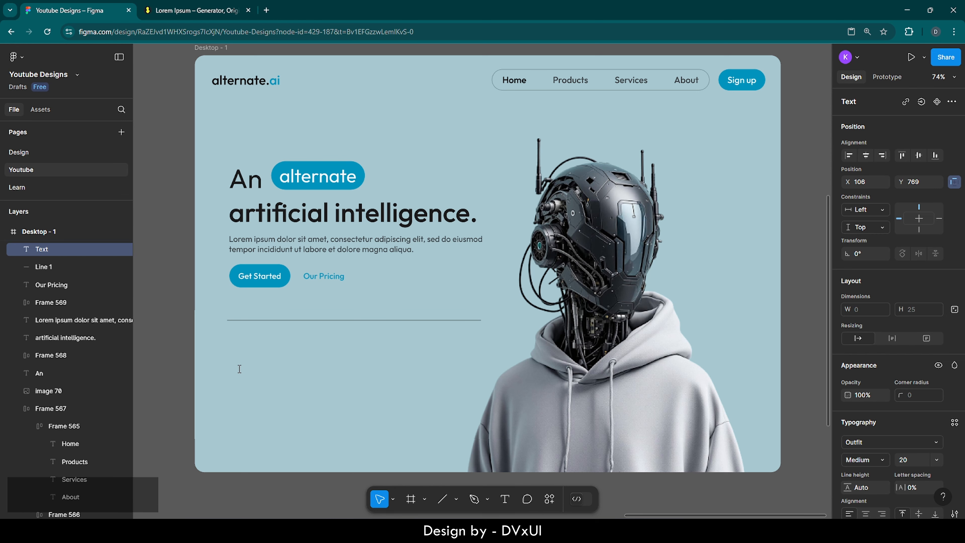
pyautogui.write('Features -')
pyautogui.press('Escape')
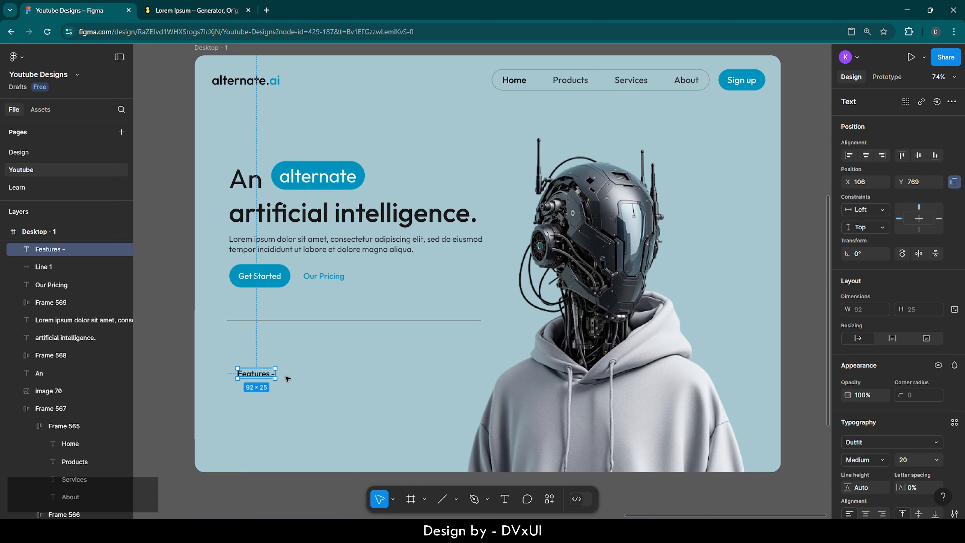
# - Show the 12-column layout grid on the Desktop - 1 frame
pyautogui.click(211, 48)
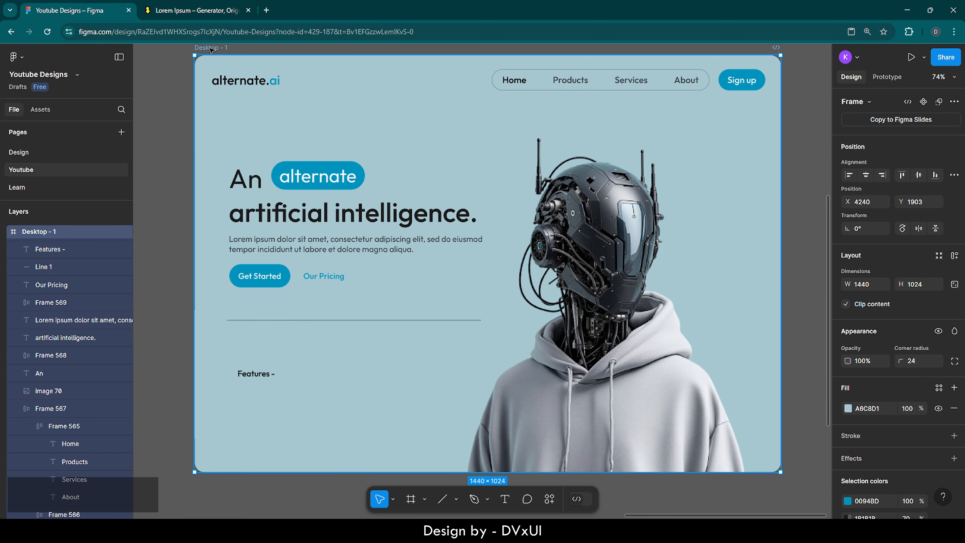
pyautogui.scroll(-5, 877, 377)
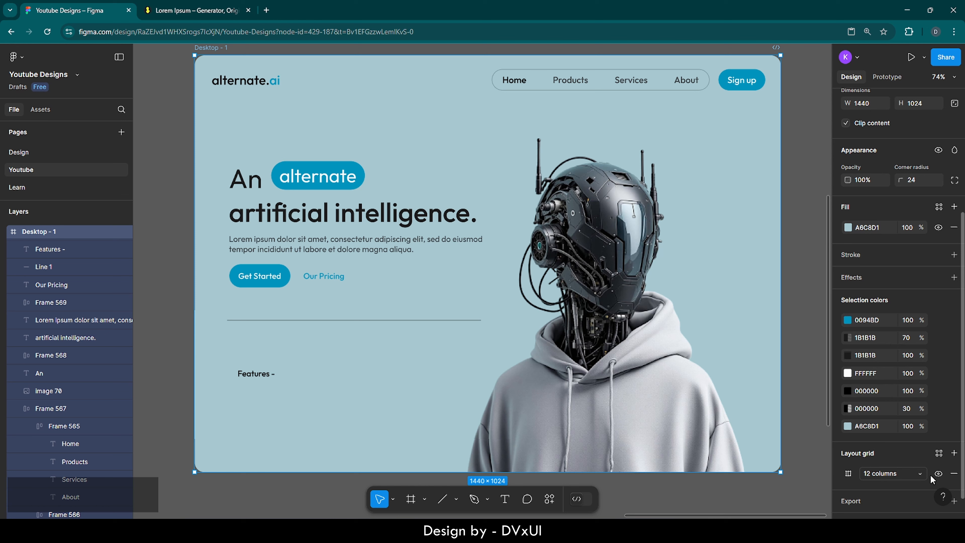
pyautogui.scroll(-1, 937, 474)
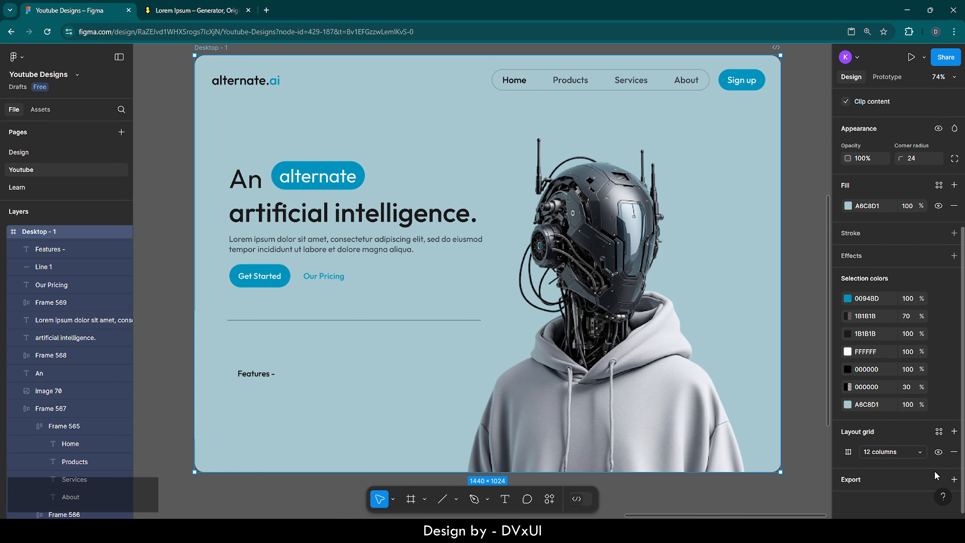
pyautogui.click(938, 452)
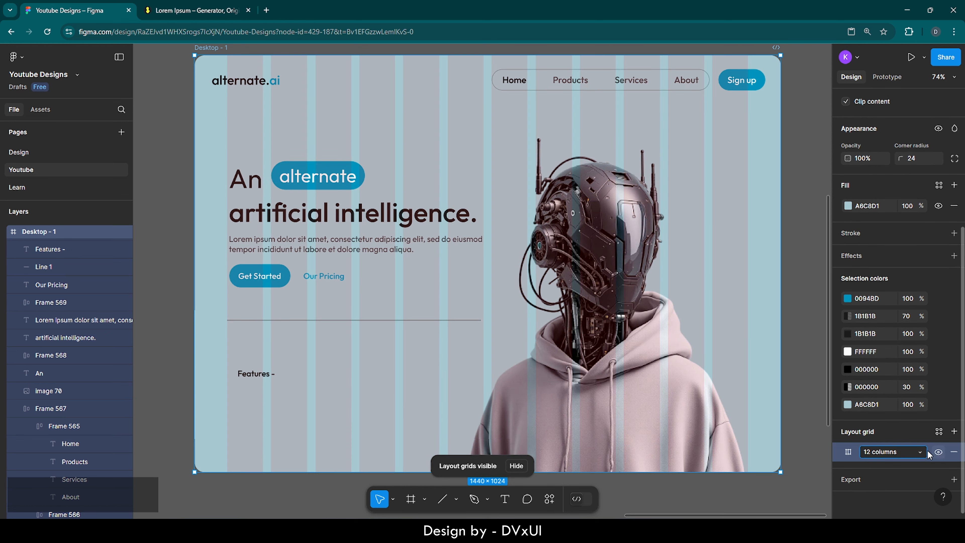
pyautogui.click(377, 415)
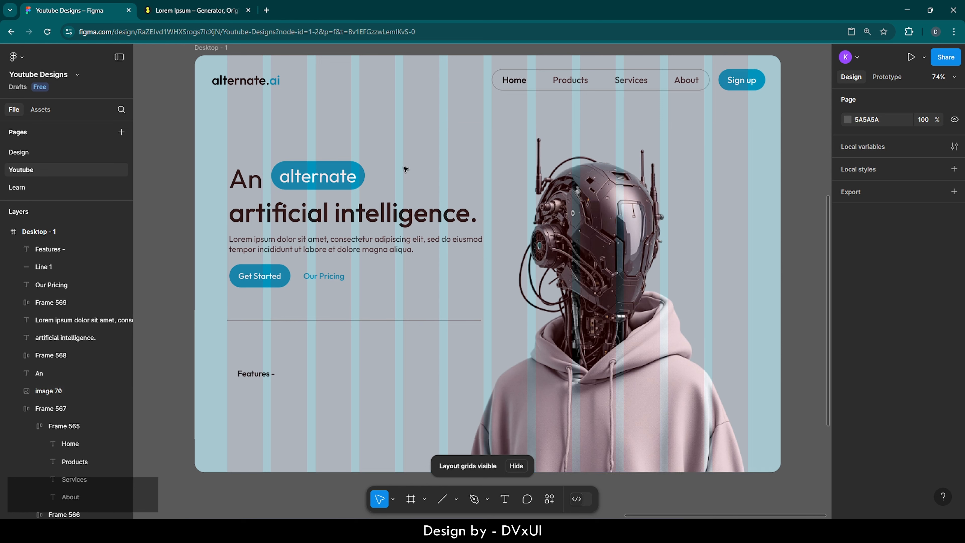
# - Move the "Features -" text to X 85, Y 769 and wrap it in an auto layout frame
pyautogui.click(255, 376)
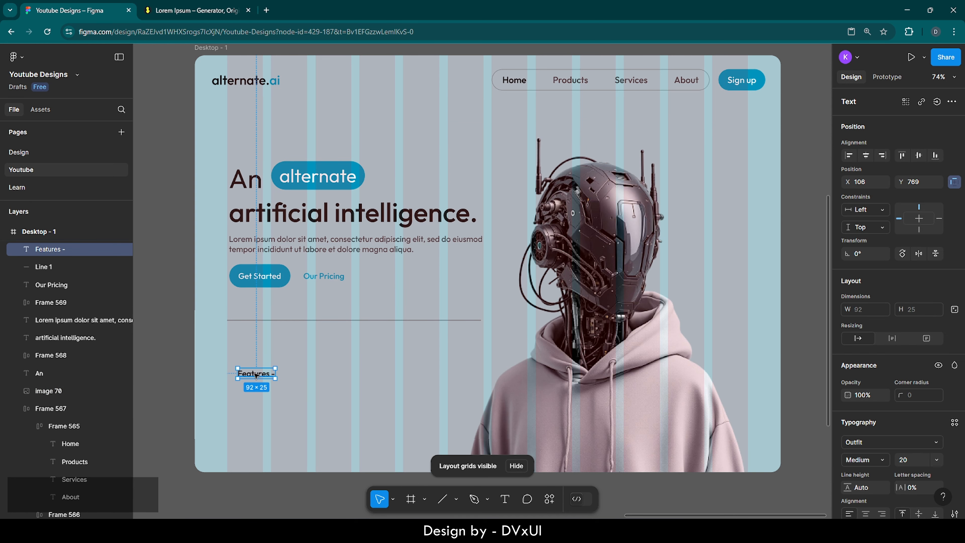
pyautogui.moveTo(256, 375); pyautogui.dragTo(249, 375)
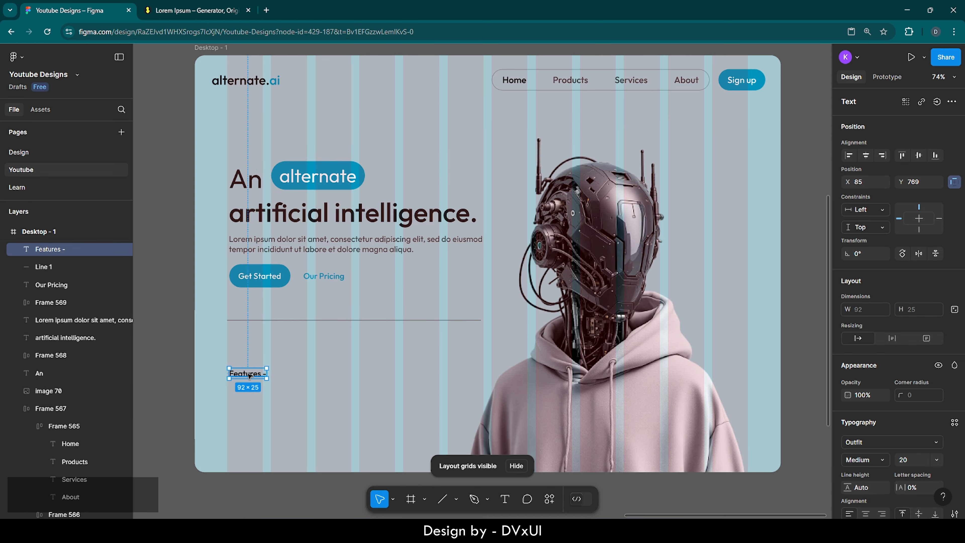
pyautogui.rightClick(249, 375)
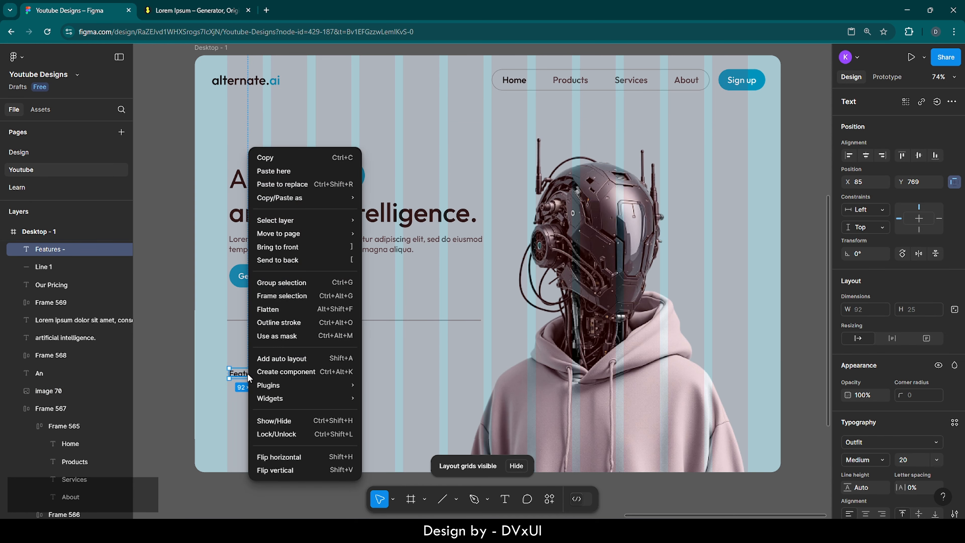
pyautogui.click(267, 360)
# - Set the fill of the "Features -" auto layout frame to the page's blue, 0094BD
pyautogui.click(848, 488)
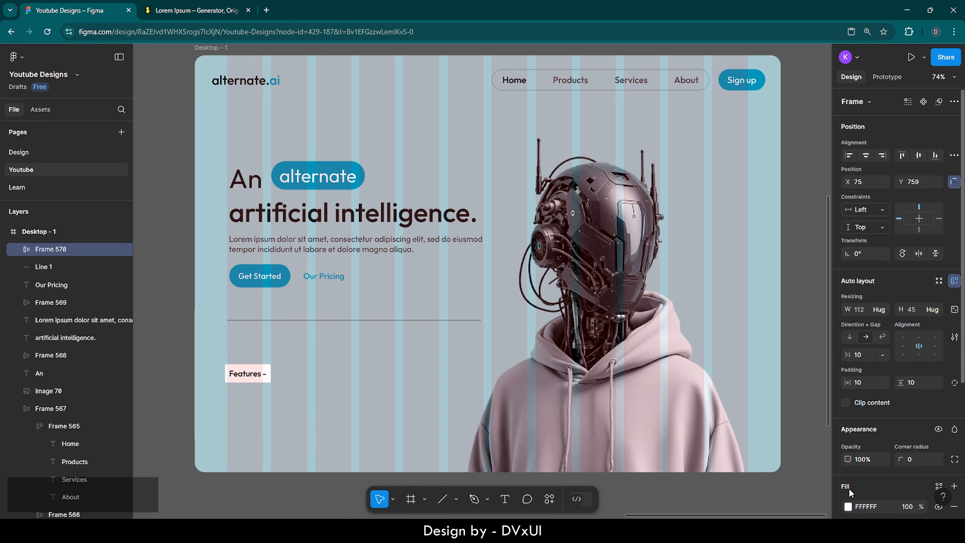
pyautogui.scroll(-2, 849, 494)
pyautogui.click(848, 431)
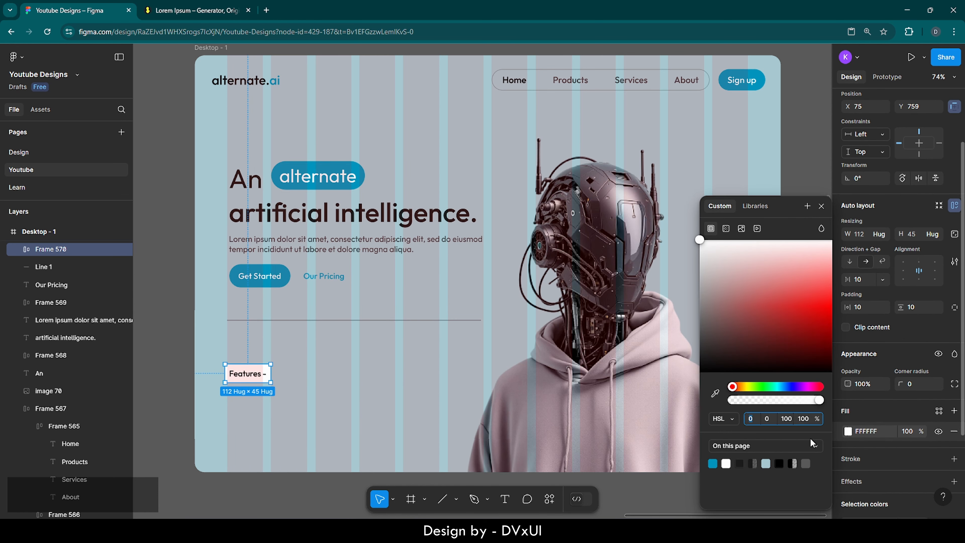
pyautogui.click(712, 464)
pyautogui.click(433, 388)
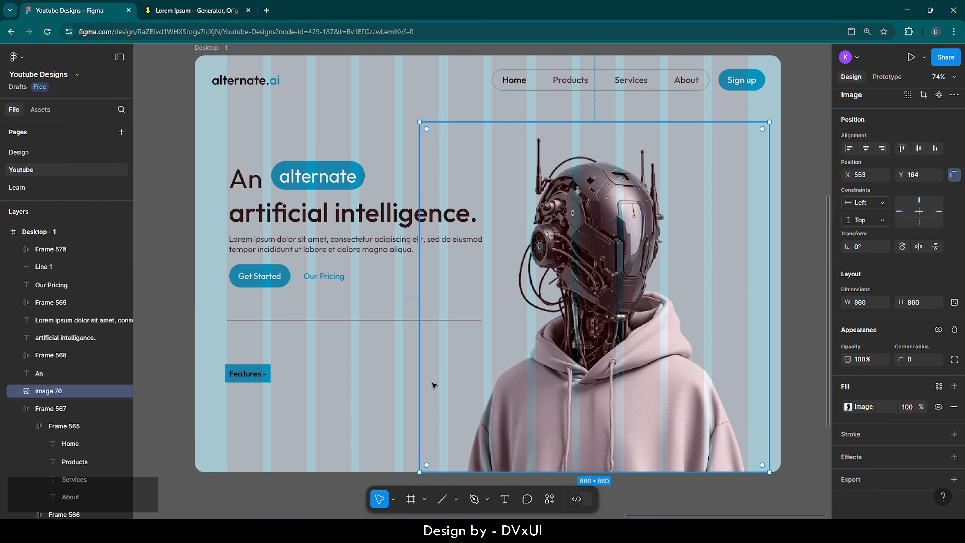
# - Change the "Features -" text colour to the page's blue, 0094BD
pyautogui.doubleClick(259, 375)
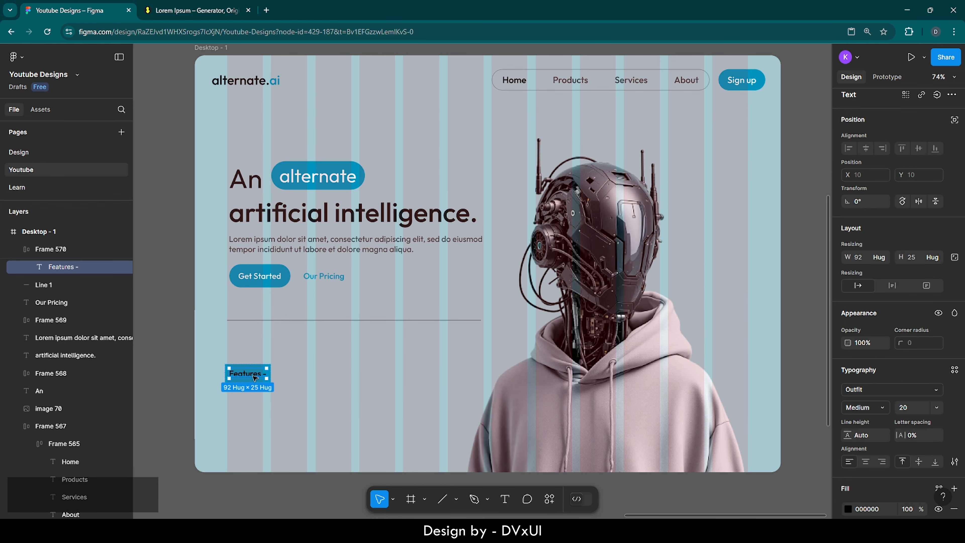
pyautogui.click(847, 509)
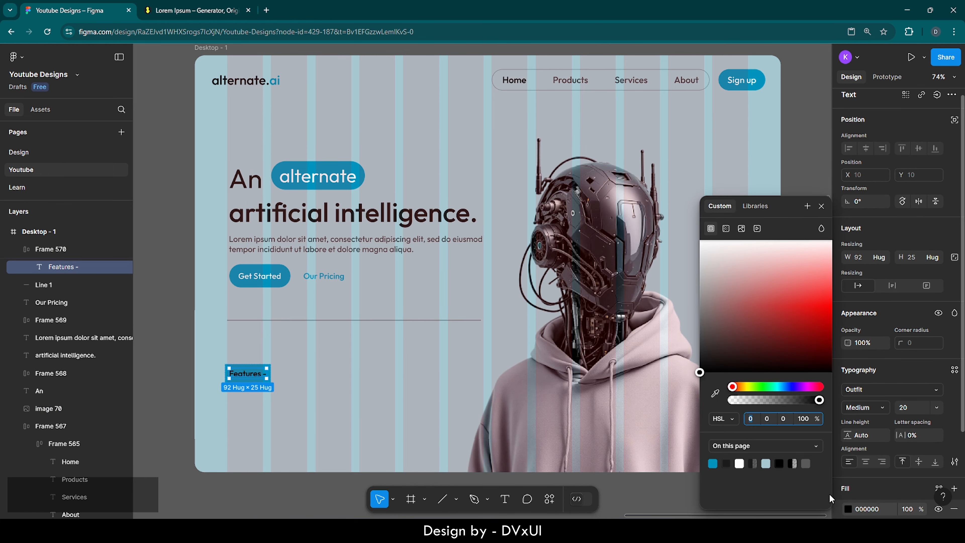
pyautogui.click(713, 463)
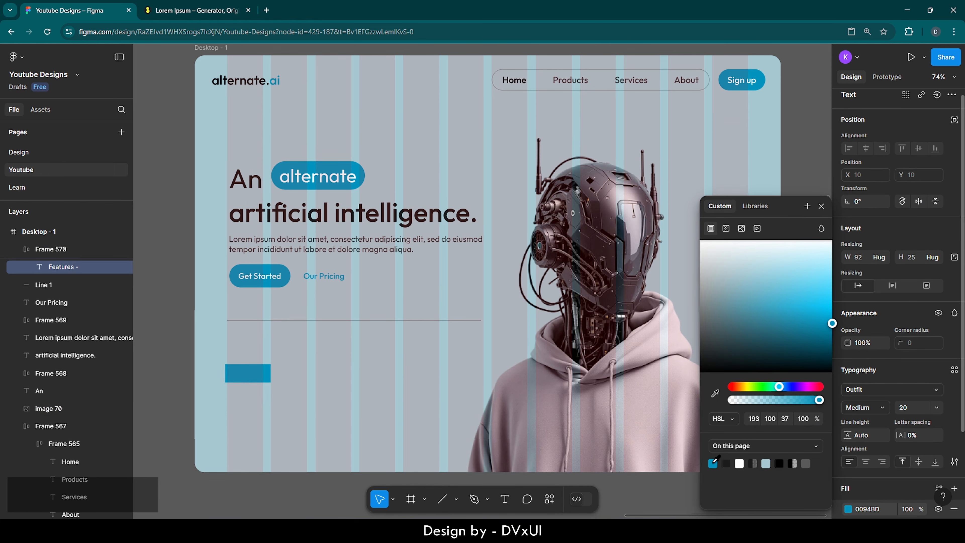
pyautogui.click(277, 400)
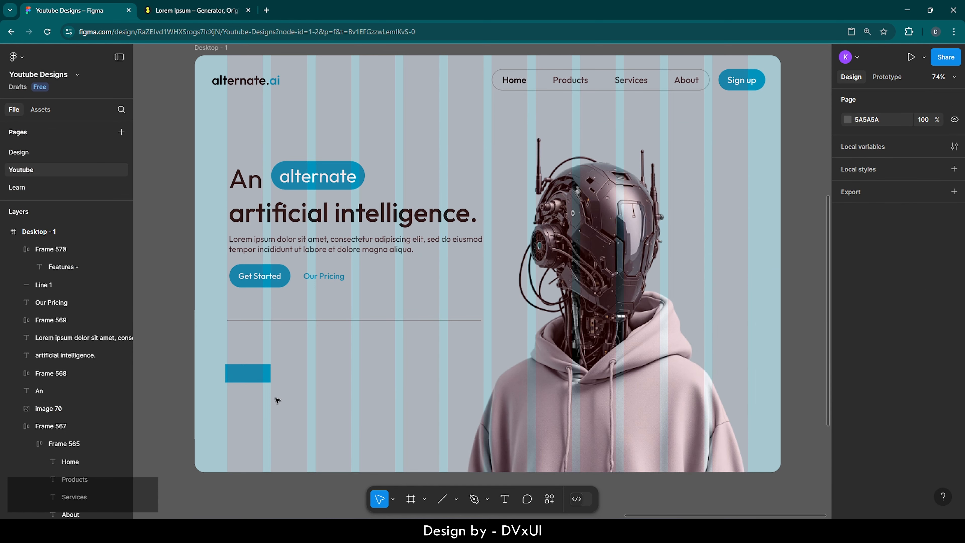
# - Set the "Features -" frame's fill opacity to 20%
pyautogui.click(257, 373)
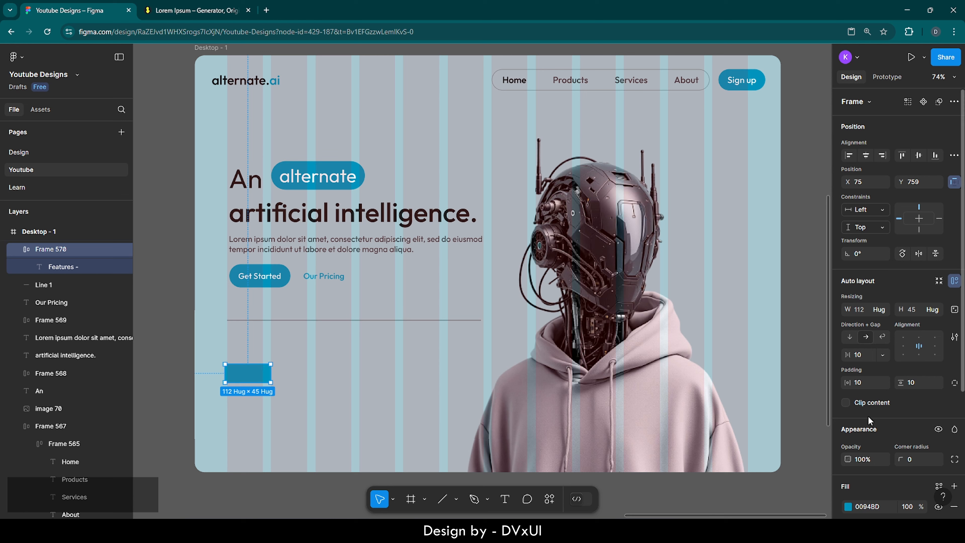
pyautogui.scroll(-2, 914, 464)
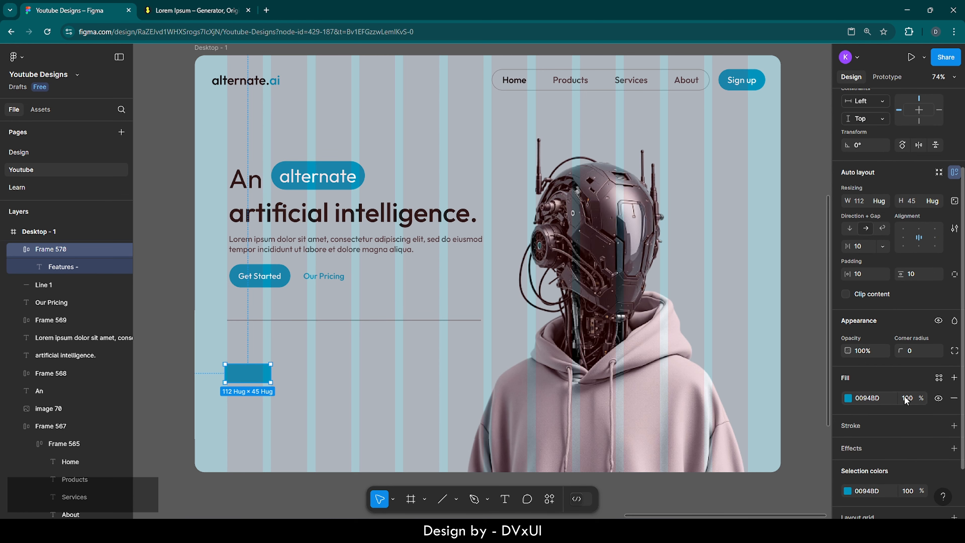
pyautogui.click(905, 397)
pyautogui.write('20')
pyautogui.press('Return')
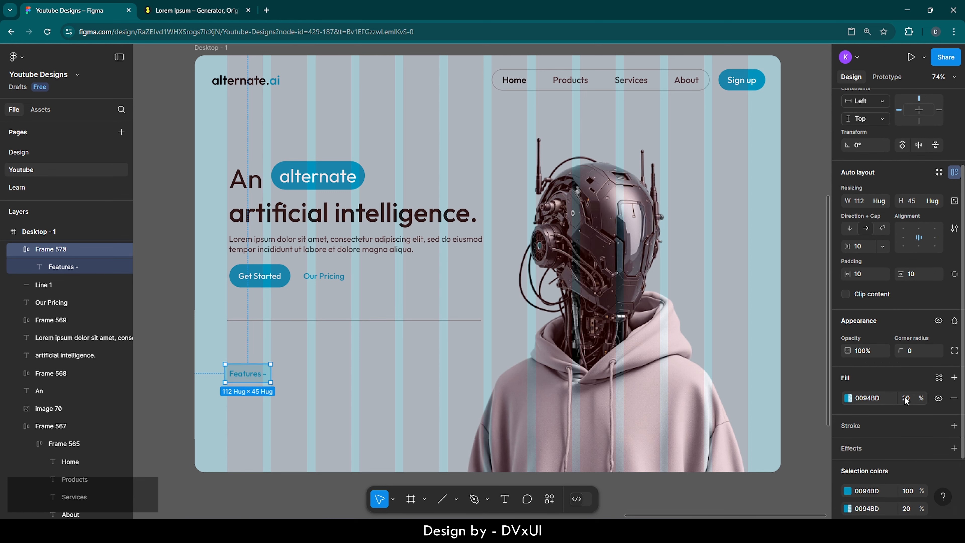
# - Align the "Features -" frame with the first grid column at X 80 and set its corner radius to 40
pyautogui.scroll(5, 234, 395)
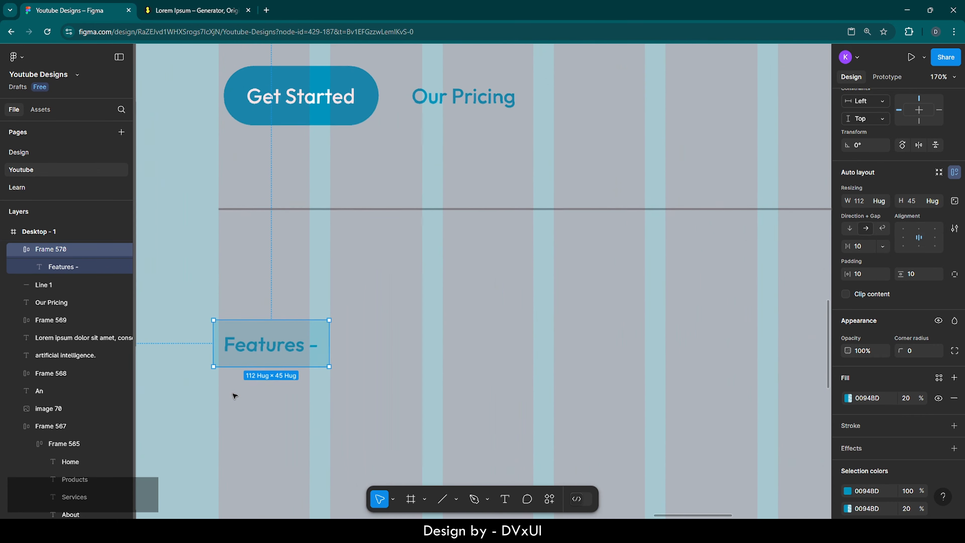
pyautogui.moveTo(254, 346); pyautogui.dragTo(257, 344)
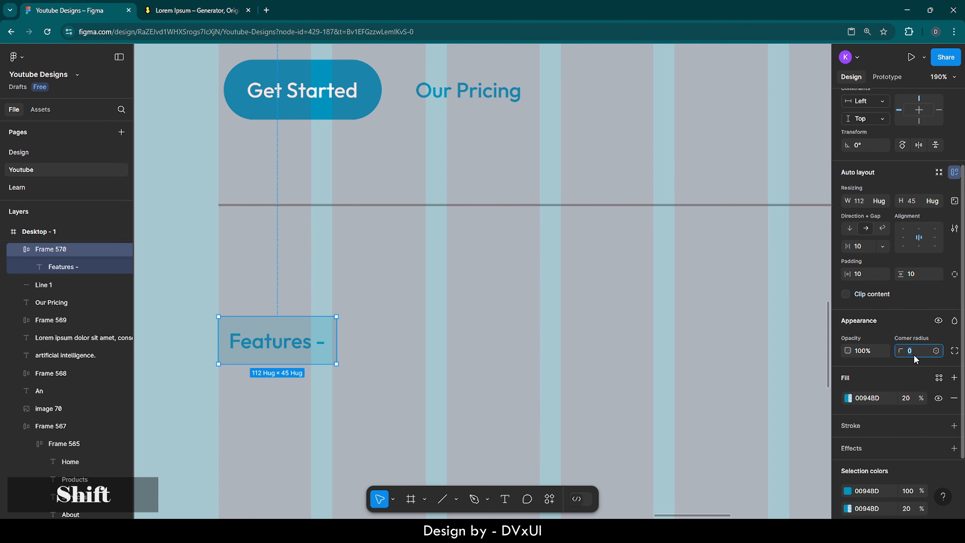
pyautogui.hotkey('shift', 'Up')
pyautogui.hotkey('shift', 'Up')
pyautogui.hotkey('shift', 'Up')
pyautogui.hotkey('shift', 'Up')
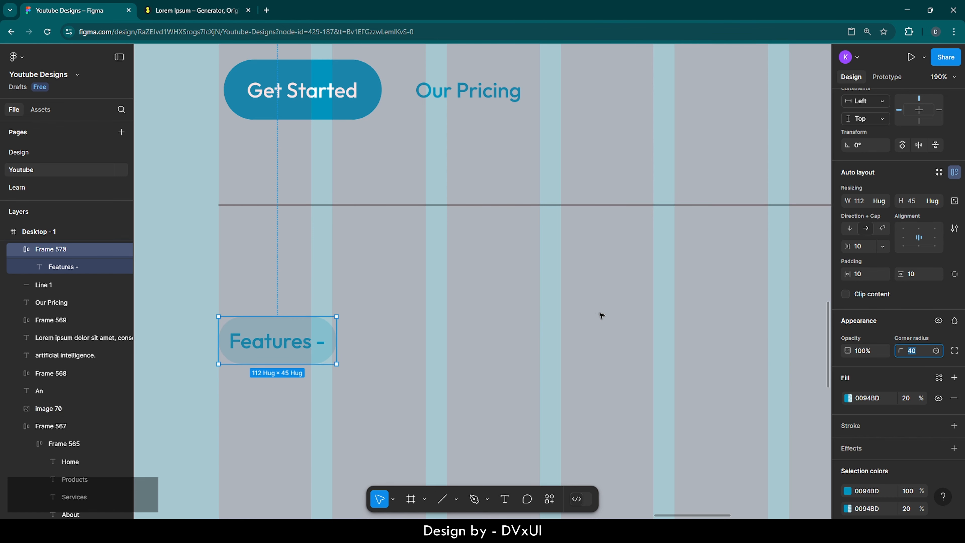
# - Set the horizontal padding of the "Features -" badge to 16
pyautogui.click(865, 275)
pyautogui.write('16')
pyautogui.press('Return')
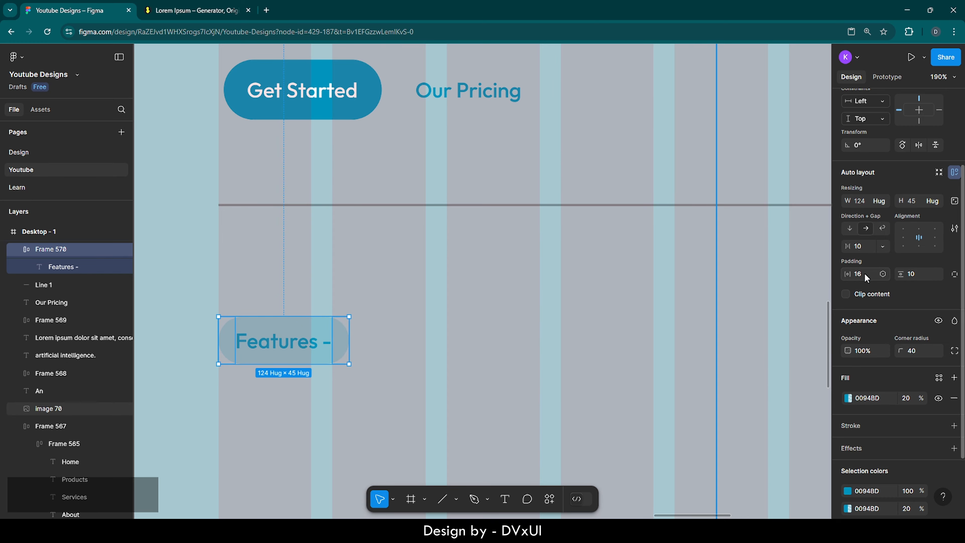
pyautogui.click(398, 383)
# - Move the "Features -" badge up to Y 727, closer to the divider line
pyautogui.scroll(-2, 400, 385)
pyautogui.scroll(-6, 400, 385)
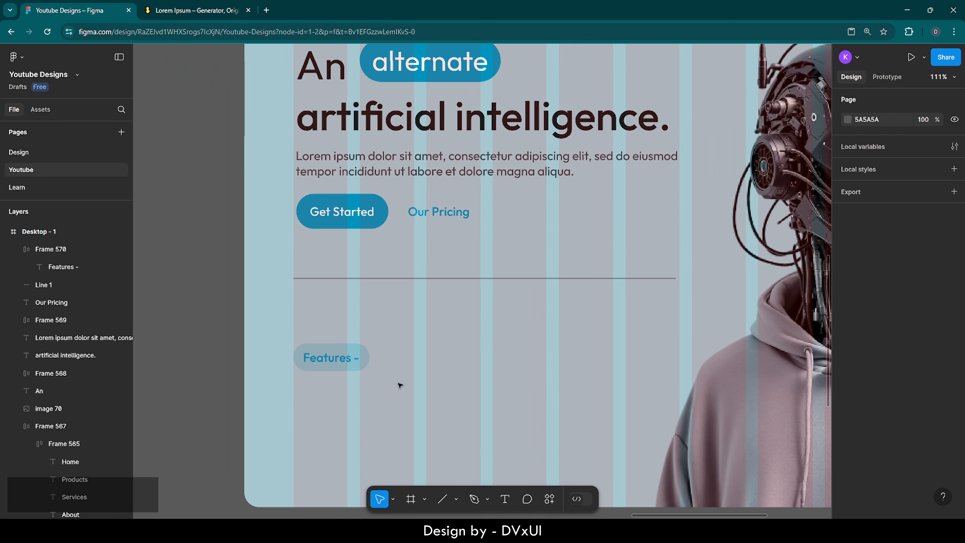
pyautogui.hscroll(1, 375, 390)
pyautogui.hscroll(1, 349, 378)
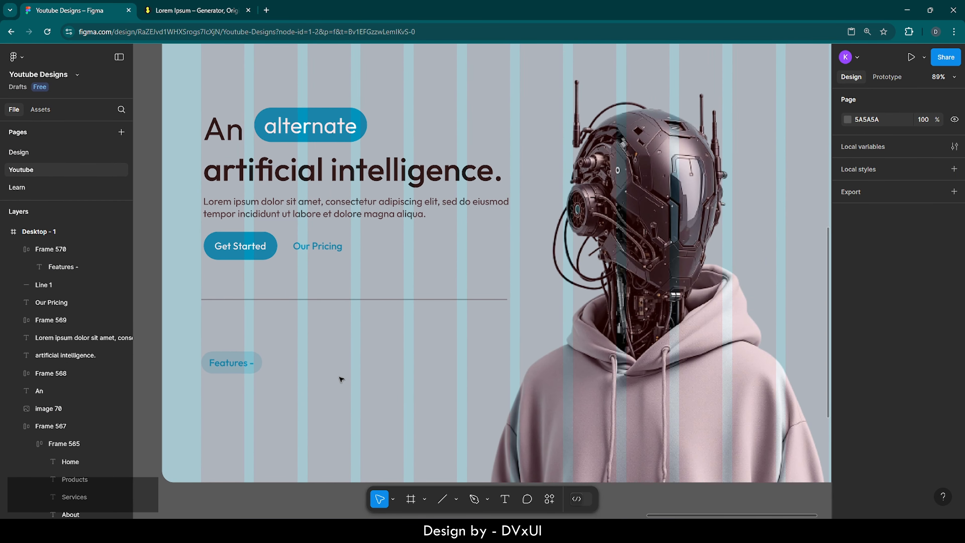
pyautogui.click(244, 364)
pyautogui.hotkey('shift', 'Up')
pyautogui.hotkey('shift', 'Up')
pyautogui.hotkey('shift', 'Up')
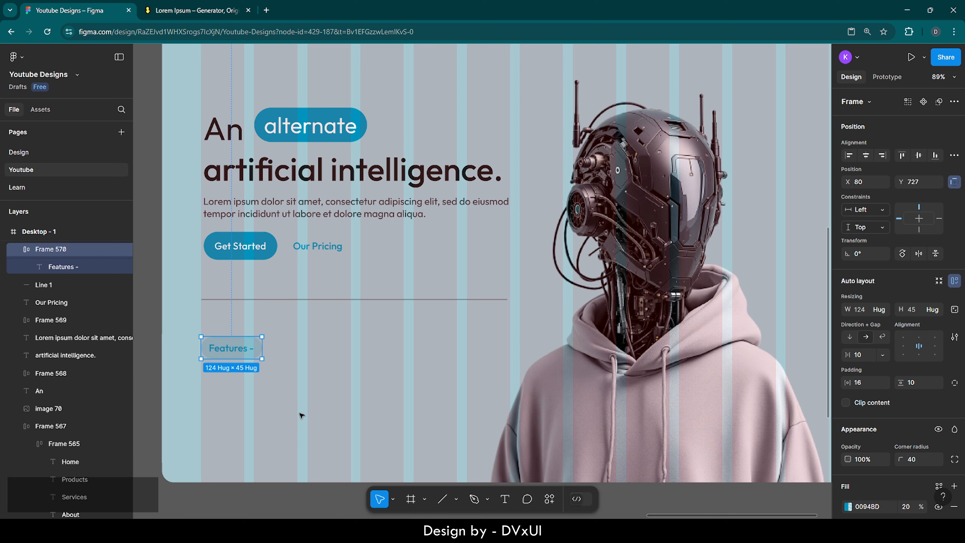
# - Draw a horizontal line about 455 wide below the "Features -" badge at X 80, Y 881, with stroke colour 0094BD
pyautogui.press('l')
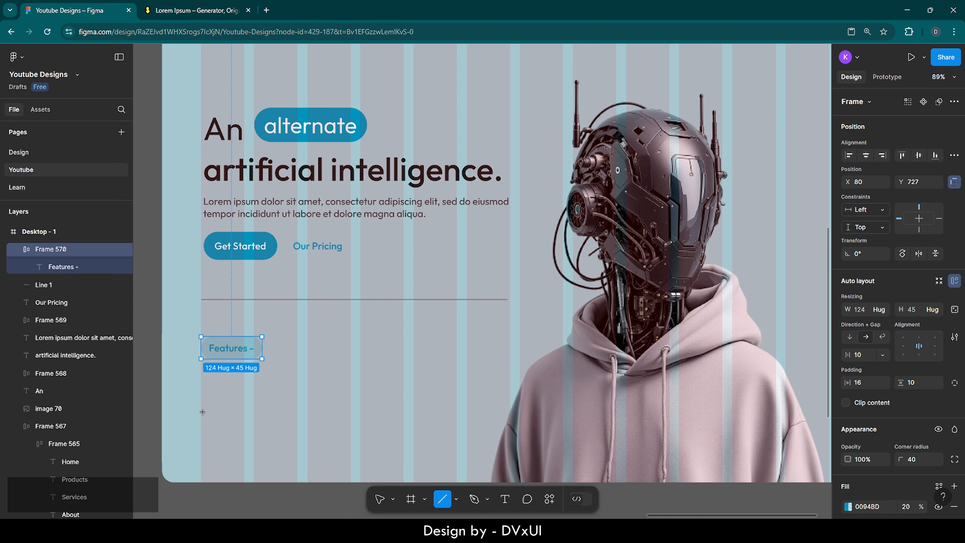
pyautogui.moveTo(201, 412); pyautogui.dragTo(425, 412)
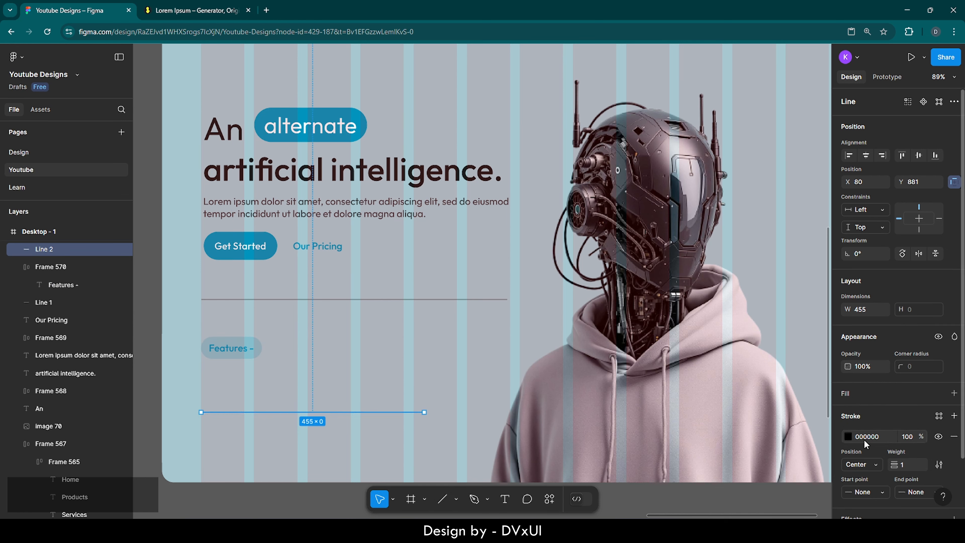
pyautogui.click(847, 436)
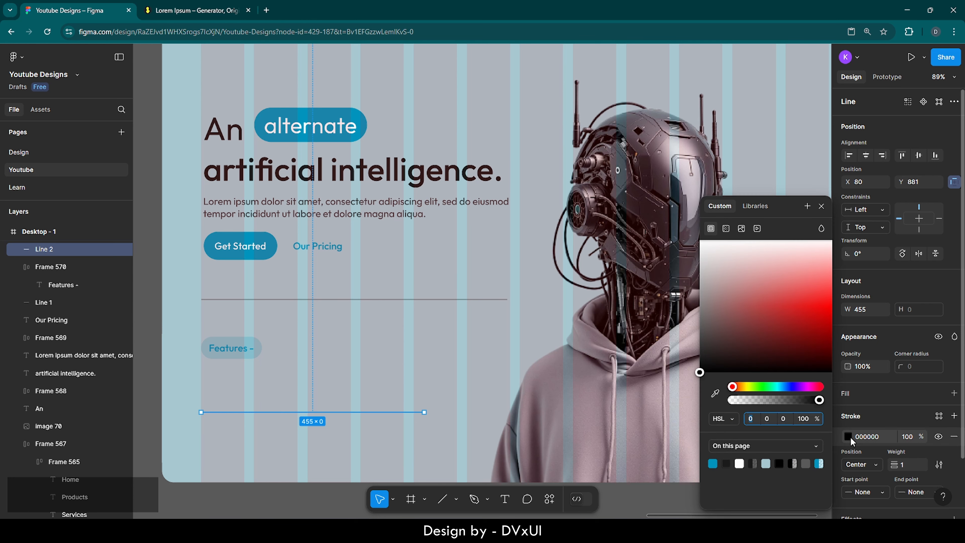
pyautogui.click(713, 462)
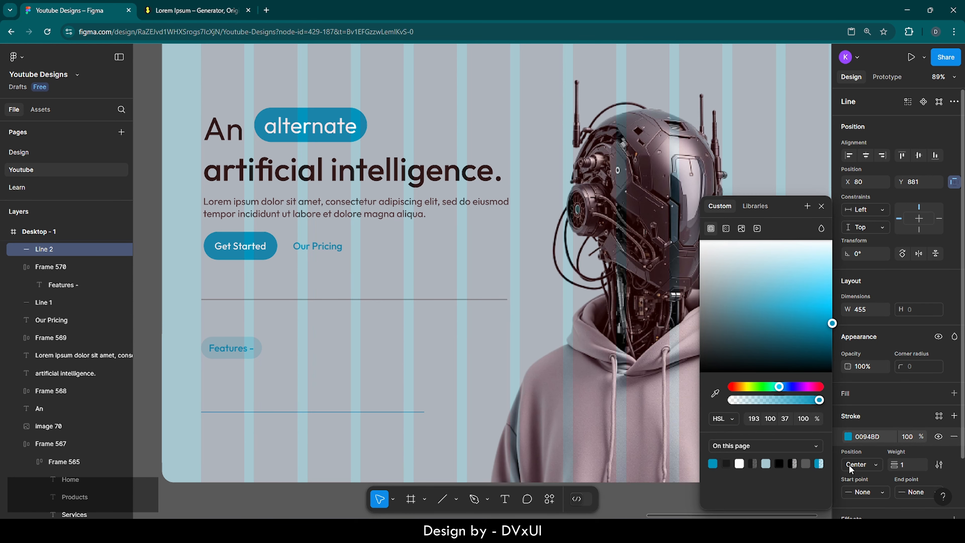
# - Try a stroke weight of 2 on the blue line below the "Features -" badge
pyautogui.click(909, 462)
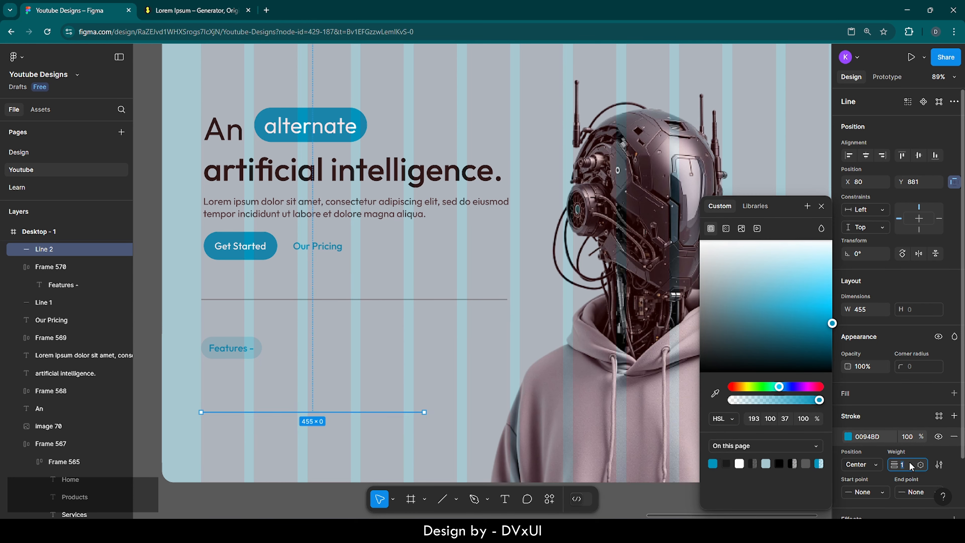
pyautogui.press('BackSpace')
pyautogui.write('2')
pyautogui.press('Return')
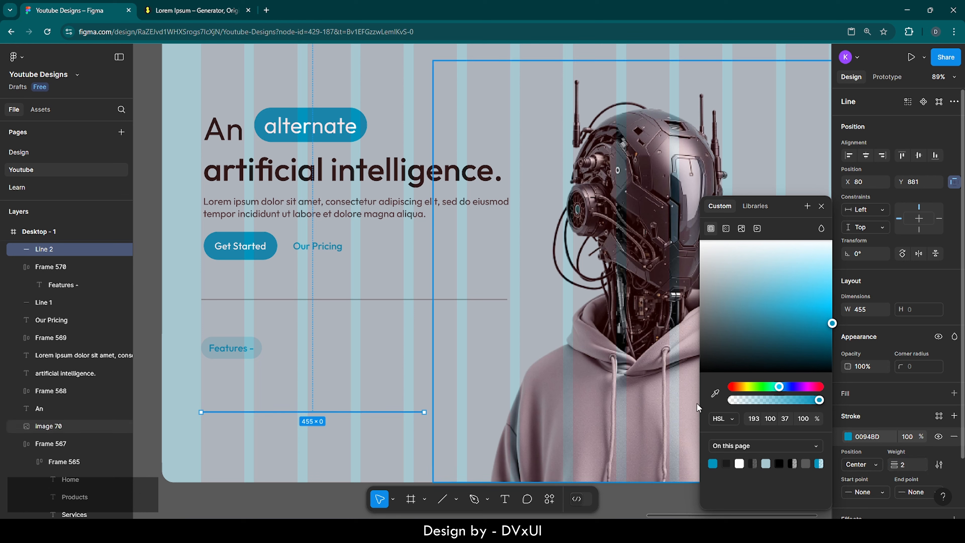
pyautogui.click(484, 386)
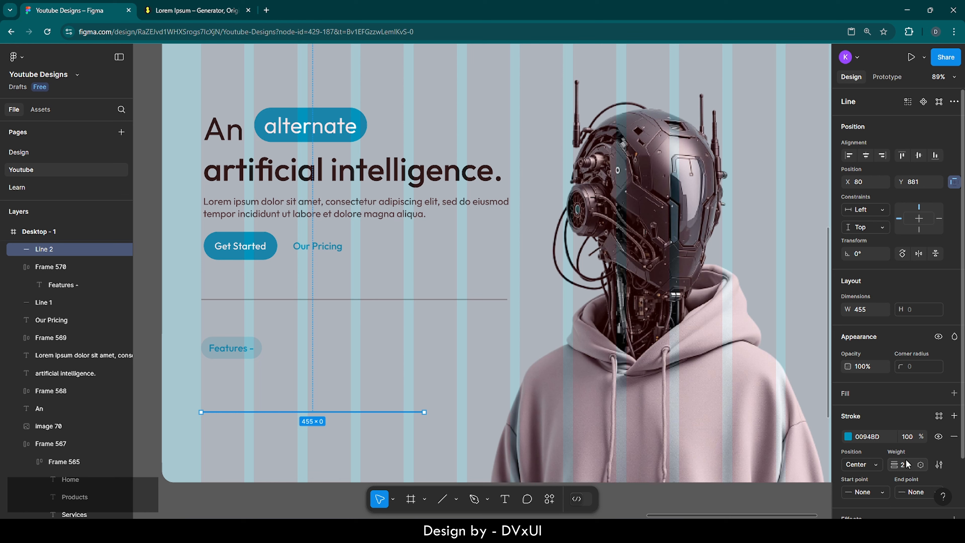
# - Set the stroke weight of the blue line below the "Features -" badge to 3
pyautogui.press('BackSpace')
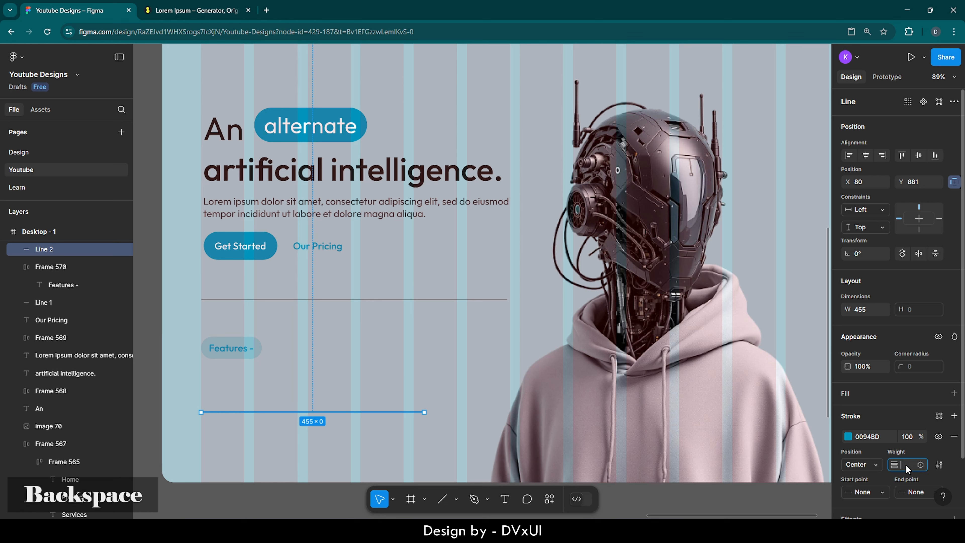
pyautogui.write('3')
pyautogui.press('Return')
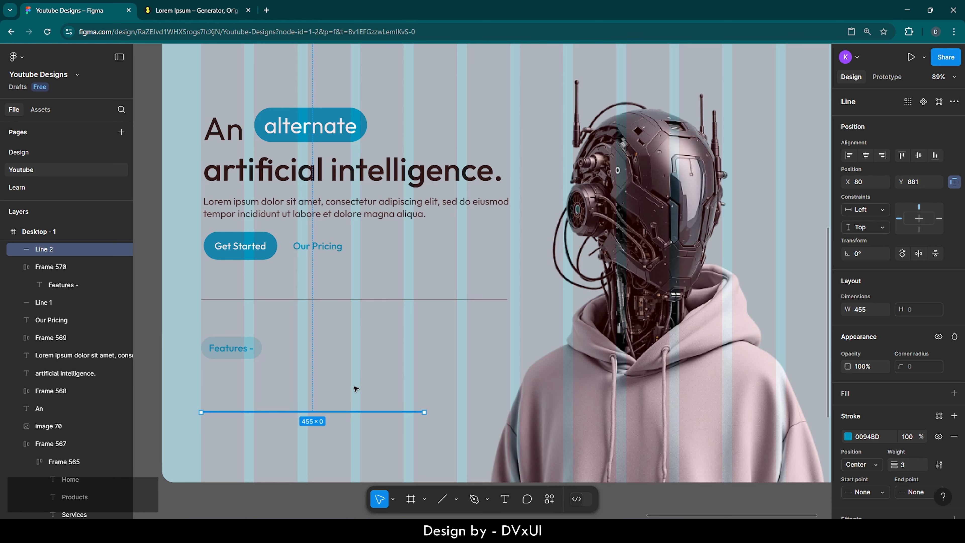
pyautogui.click(357, 389)
pyautogui.click(336, 411)
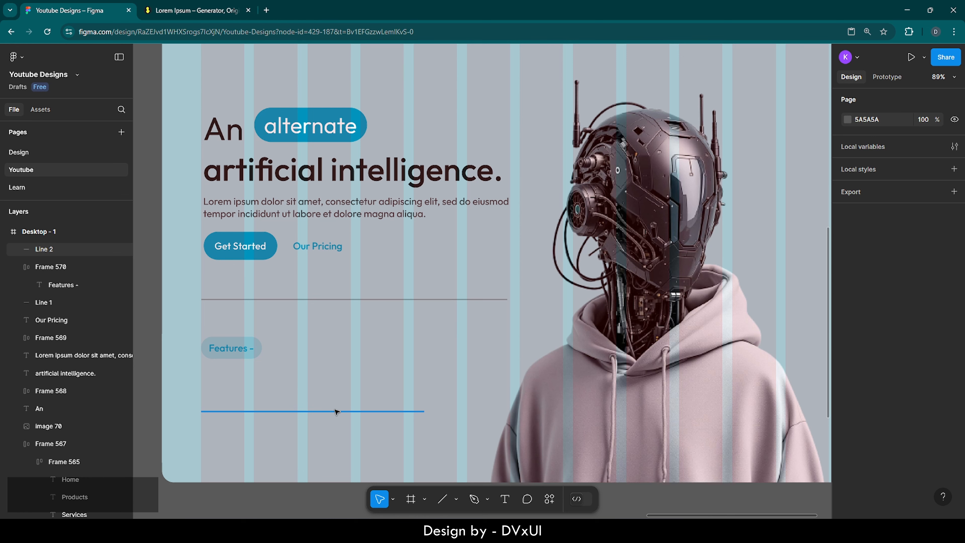
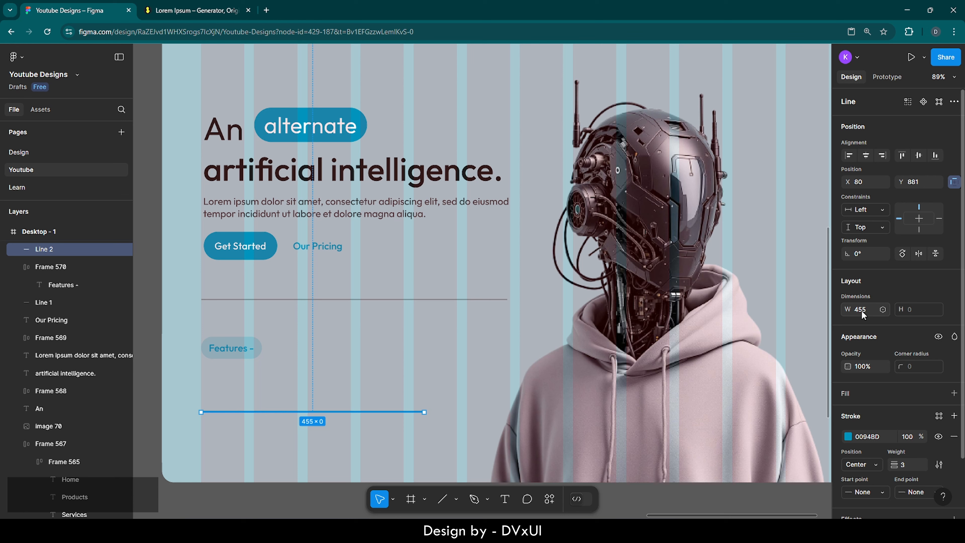
# - Set the width of the blue line below the "Features -" badge to 500 and change its stroke to a linear gradient
pyautogui.write('500')
pyautogui.press('Return')
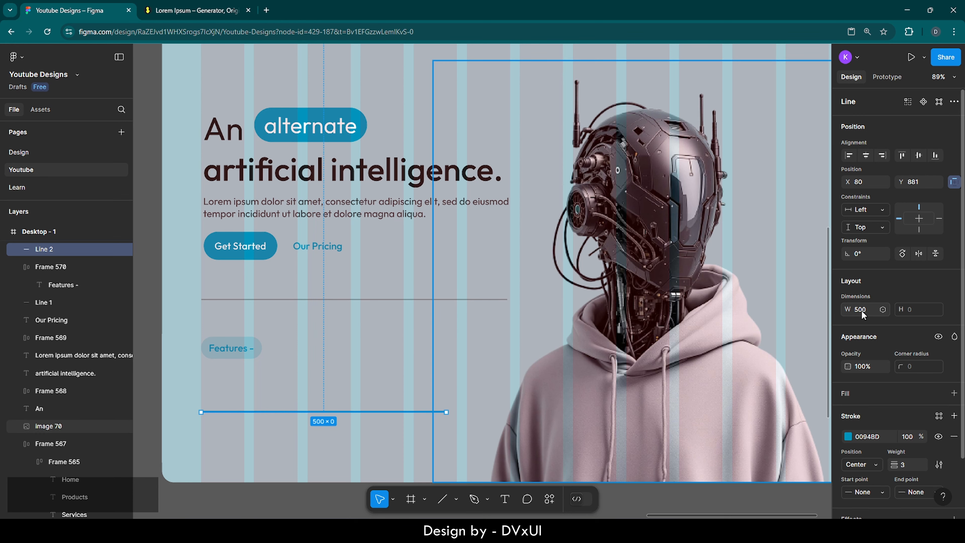
pyautogui.click(847, 437)
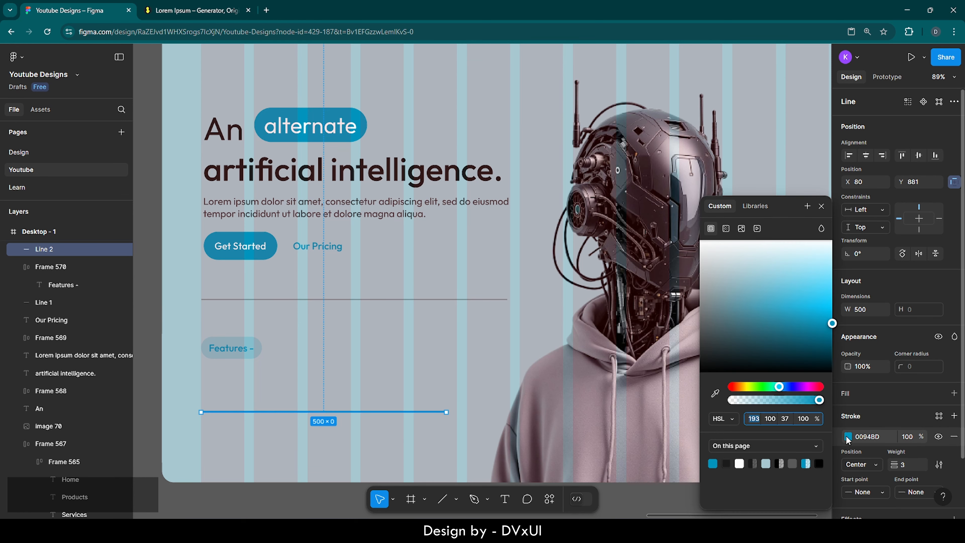
pyautogui.click(725, 228)
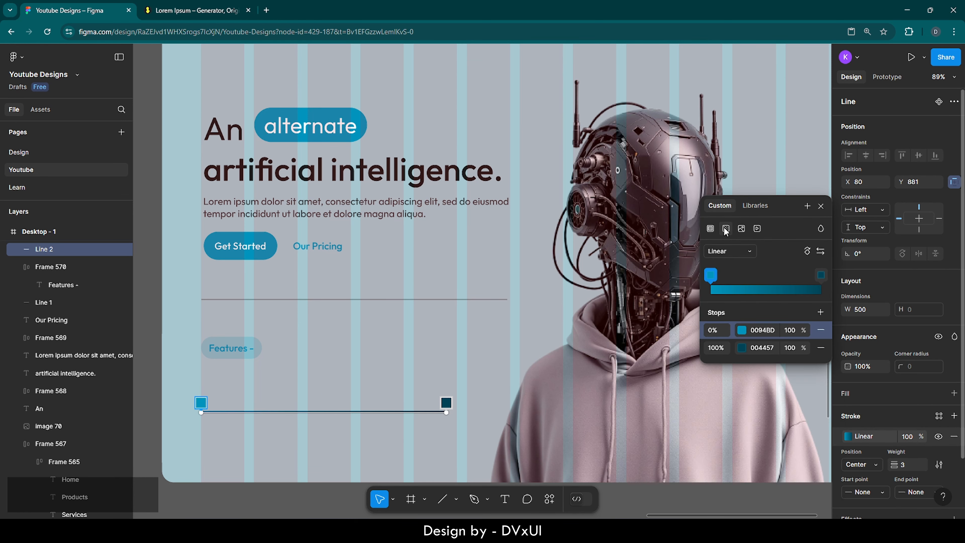
# - Remove the 100% stop from the blue line's stroke gradient
pyautogui.click(763, 274)
pyautogui.moveTo(763, 275); pyautogui.dragTo(765, 285)
pyautogui.click(820, 347)
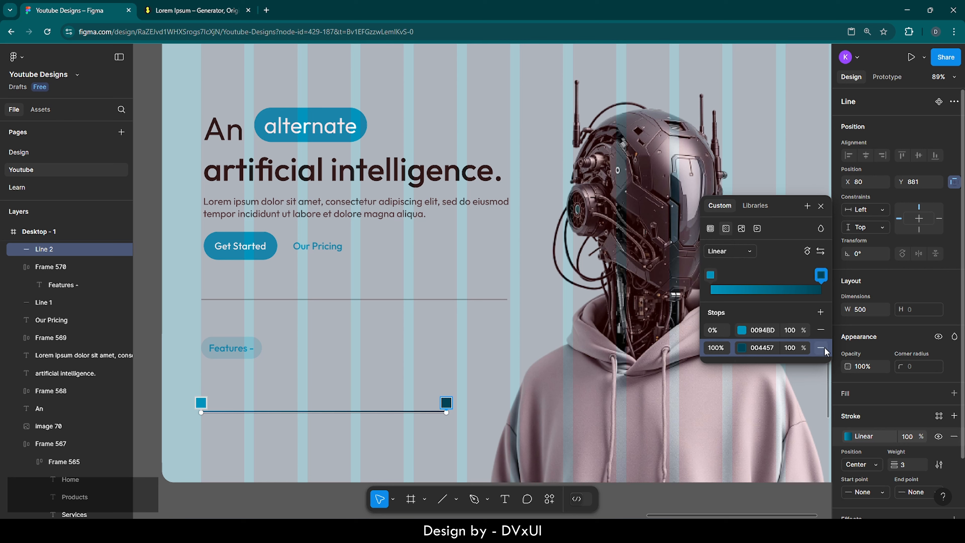
pyautogui.click(820, 347)
# - Give the blue line's gradient stops at 0%, 50% and 100%, all coloured 0094BD
pyautogui.click(773, 334)
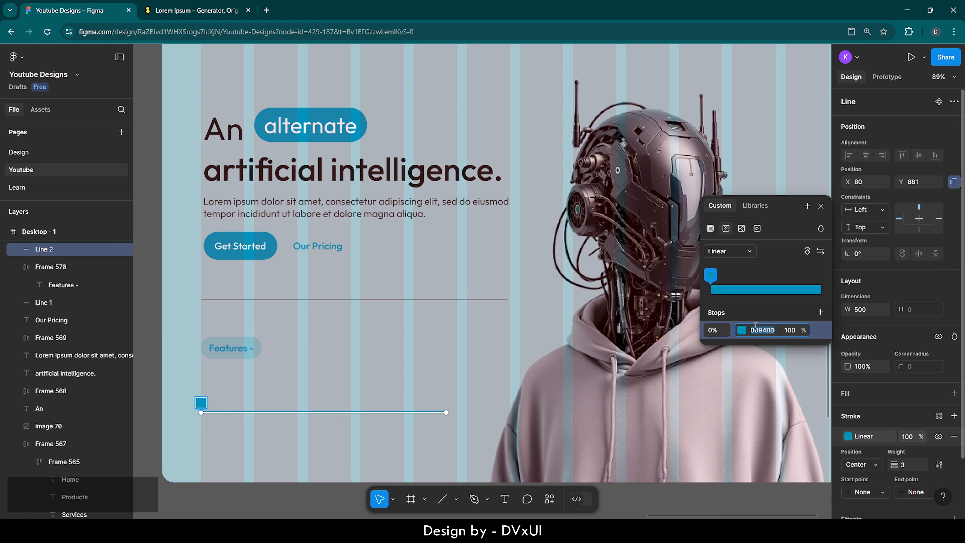
pyautogui.hotkey('ctrl', 'c')
pyautogui.click(819, 312)
pyautogui.click(818, 312)
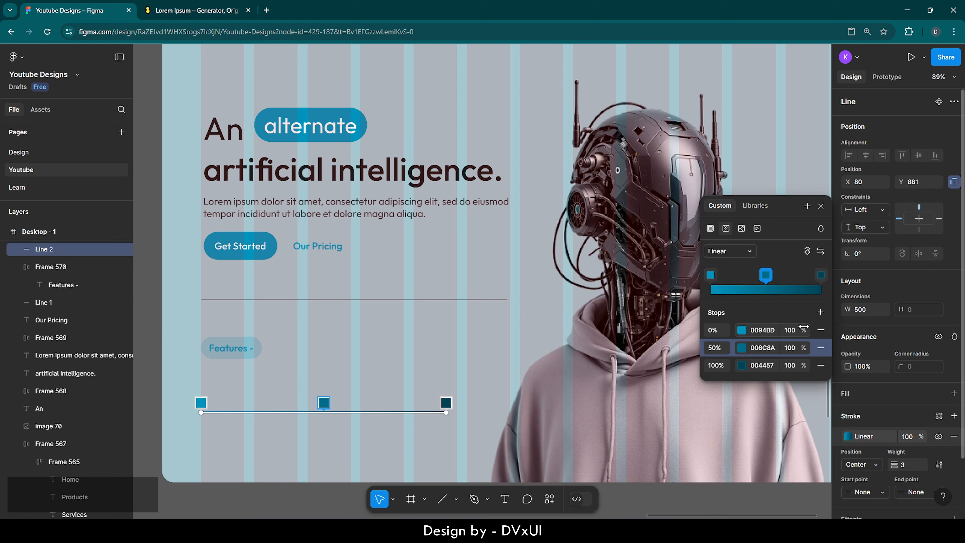
pyautogui.click(771, 348)
pyautogui.hotkey('ctrl', 'v')
pyautogui.click(770, 365)
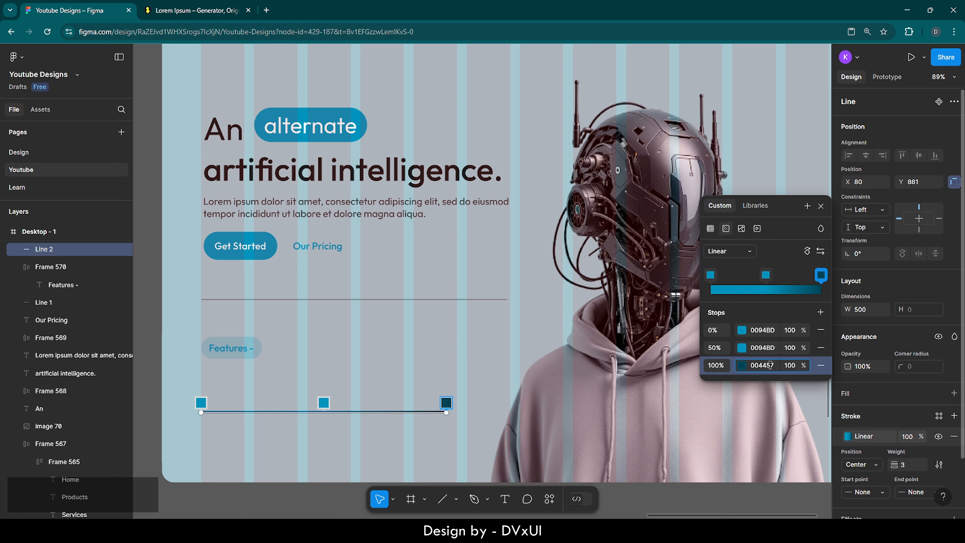
pyautogui.hotkey('ctrl', 'v')
pyautogui.press('Return')
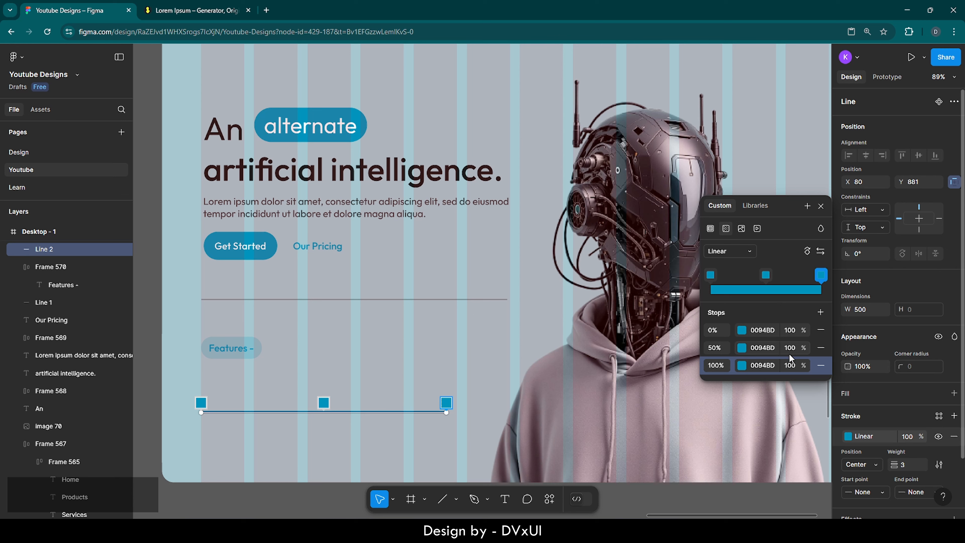
# - Set the opacity of the line gradient's 0% and 100% stops to 0 so both ends fade out
pyautogui.click(798, 328)
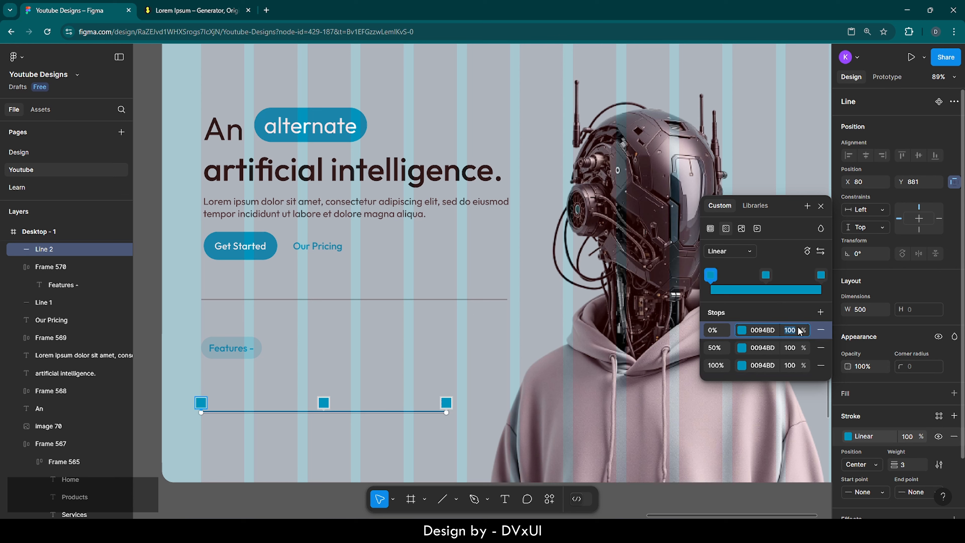
pyautogui.write('0')
pyautogui.click(794, 365)
pyautogui.write('0')
pyautogui.press('Return')
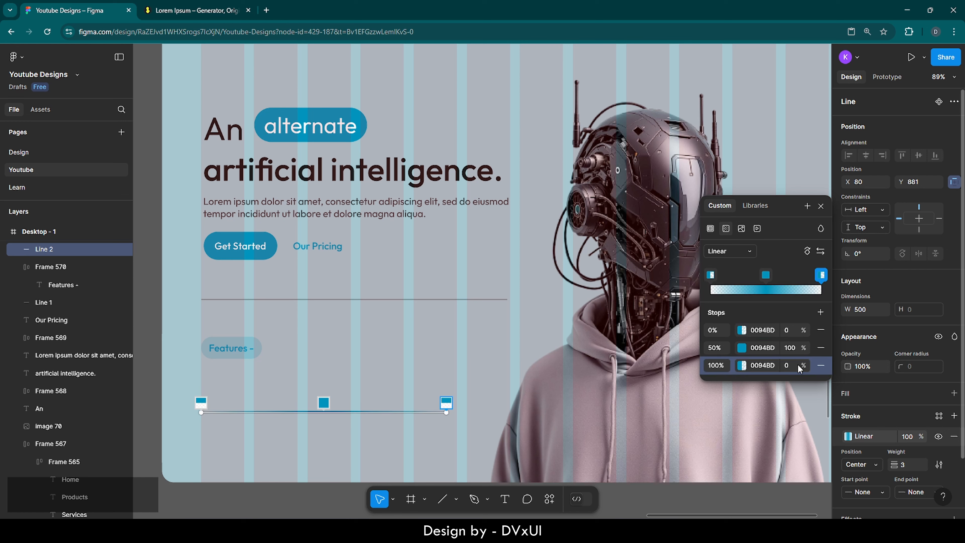
pyautogui.click(348, 437)
pyautogui.press('Escape')
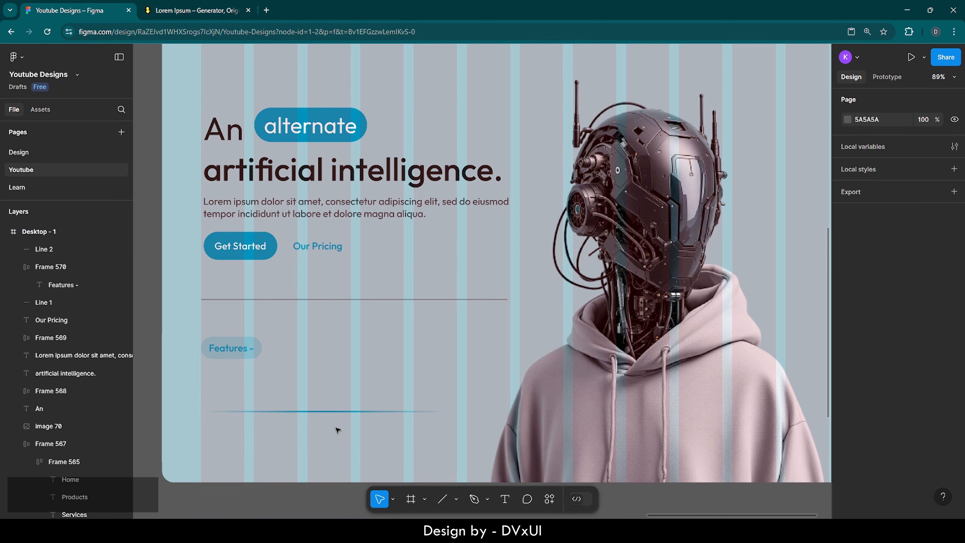
# - Duplicate the gradient line, set the copy's width to 200 and rotate it 90°
pyautogui.click(326, 412)
pyautogui.hotkey('ctrl', 'v')
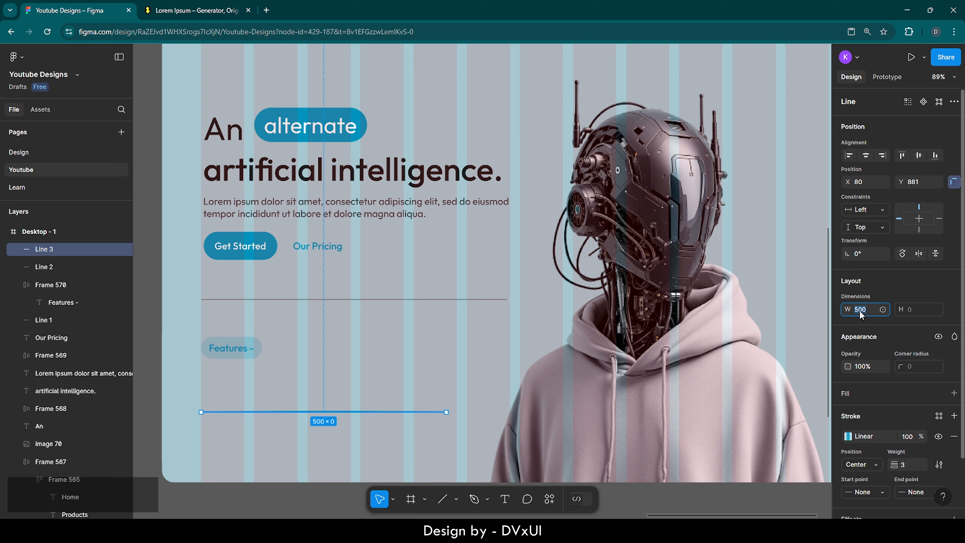
pyautogui.write('200')
pyautogui.press('Return')
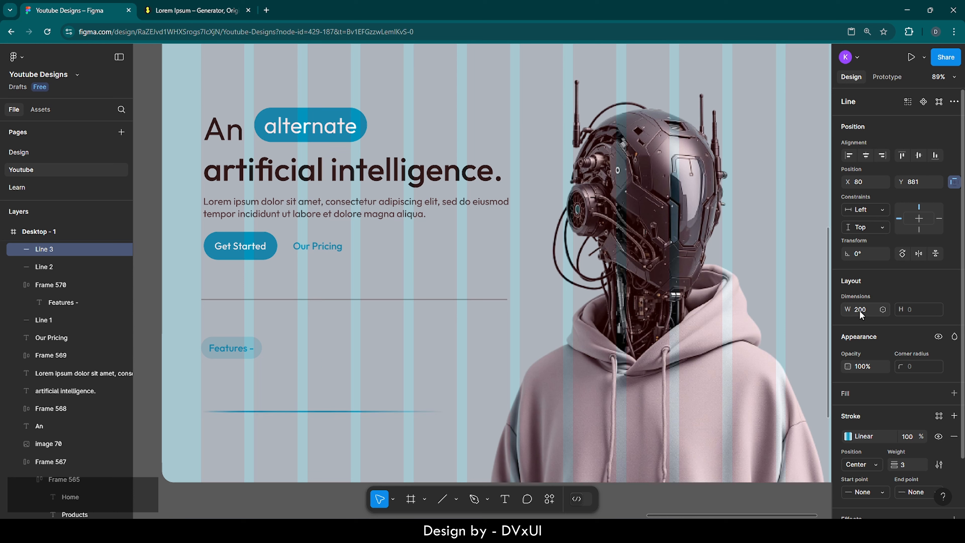
pyautogui.click(864, 253)
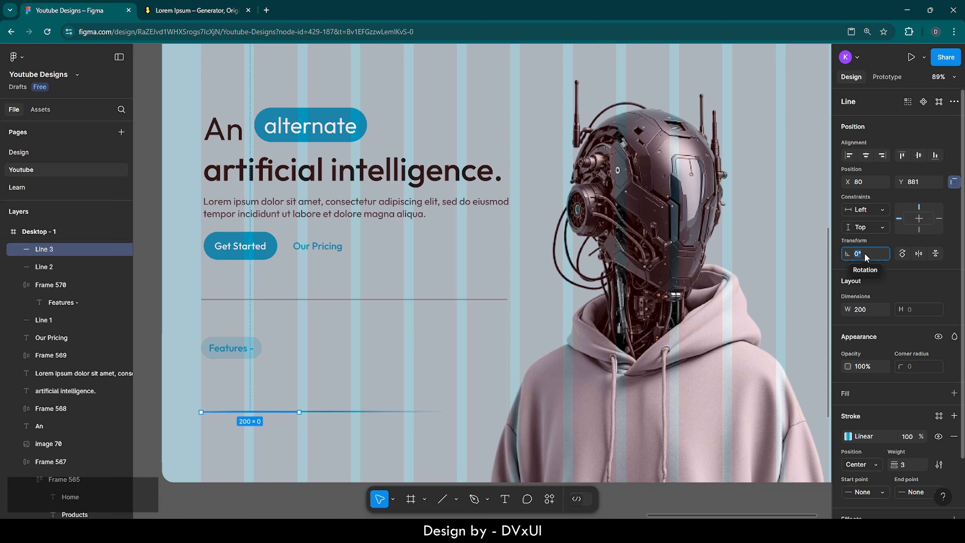
pyautogui.write('90')
pyautogui.press('Return')
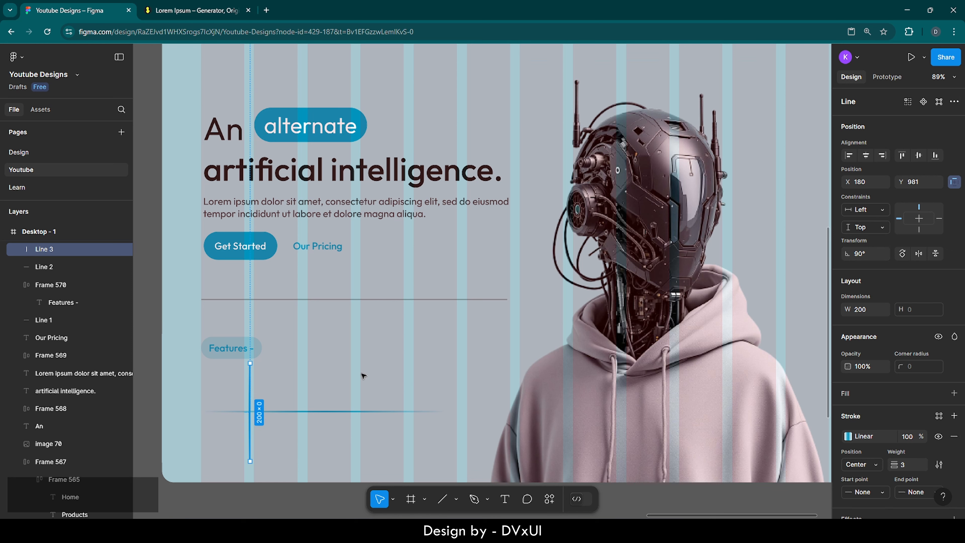
# - Move the vertical gradient line right to X 330 so it crosses the middle of the horizontal line
pyautogui.hotkey('shift', 'Right')
pyautogui.hotkey('shift', 'Right')
pyautogui.hotkey('shift', 'Right')
pyautogui.hotkey('shift', 'Right')
pyautogui.hotkey('shift', 'Right')
pyautogui.hotkey('shift', 'Right')
pyautogui.hotkey('shift', 'Right')
pyautogui.hotkey('shift', 'Right')
pyautogui.hotkey('shift', 'Right')
pyautogui.hotkey('shift', 'Right')
pyautogui.hotkey('shift', 'Right')
pyautogui.hotkey('shift', 'Right')
pyautogui.hotkey('shift', 'Right')
pyautogui.hotkey('shift', 'Right')
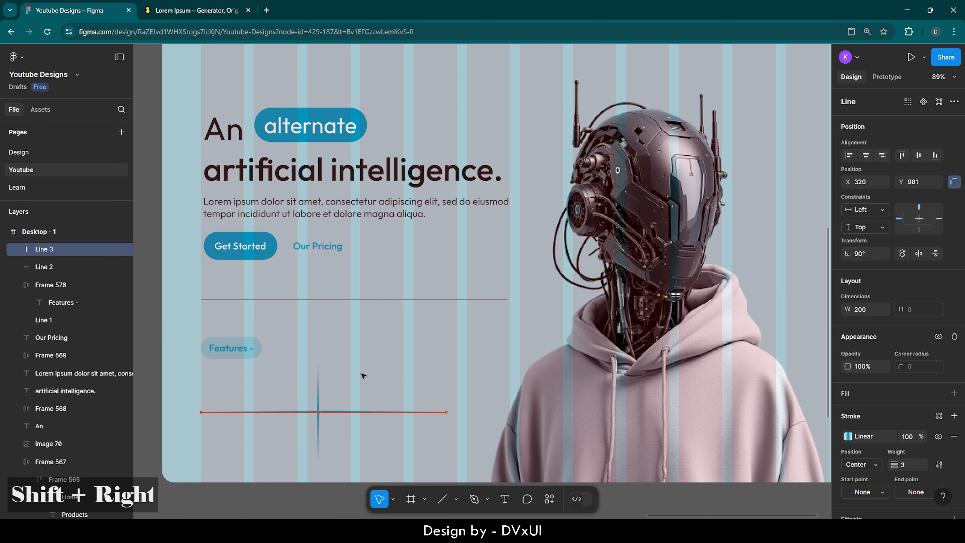
pyautogui.hotkey('shift', 'Right')
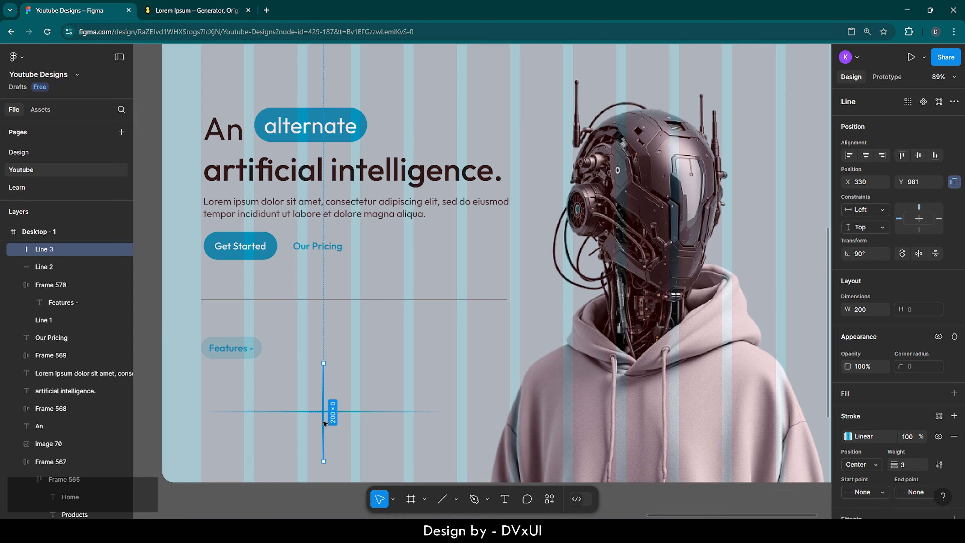
pyautogui.click(346, 395)
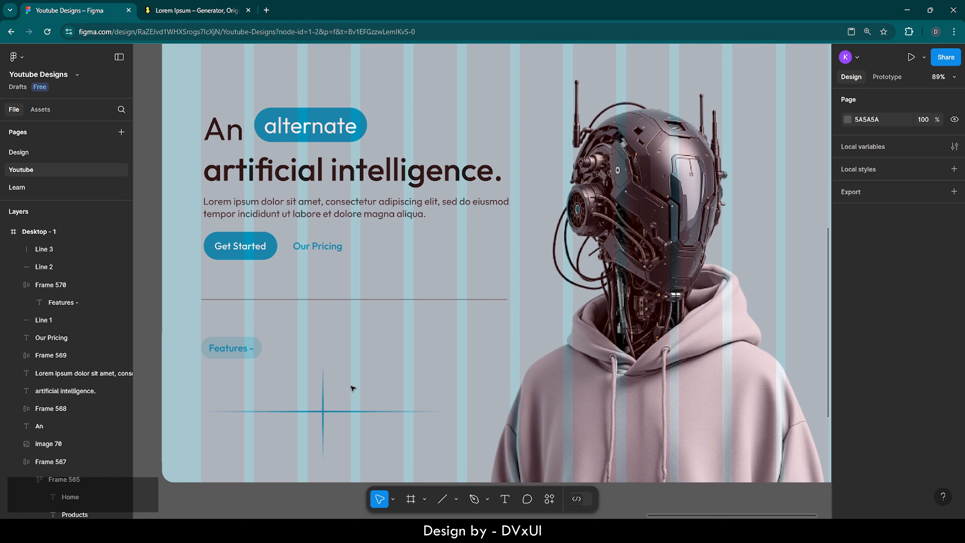
# - Open the Iconify plugin and search its icons for "check"
pyautogui.rightClick(360, 329)
pyautogui.moveTo(378, 386)
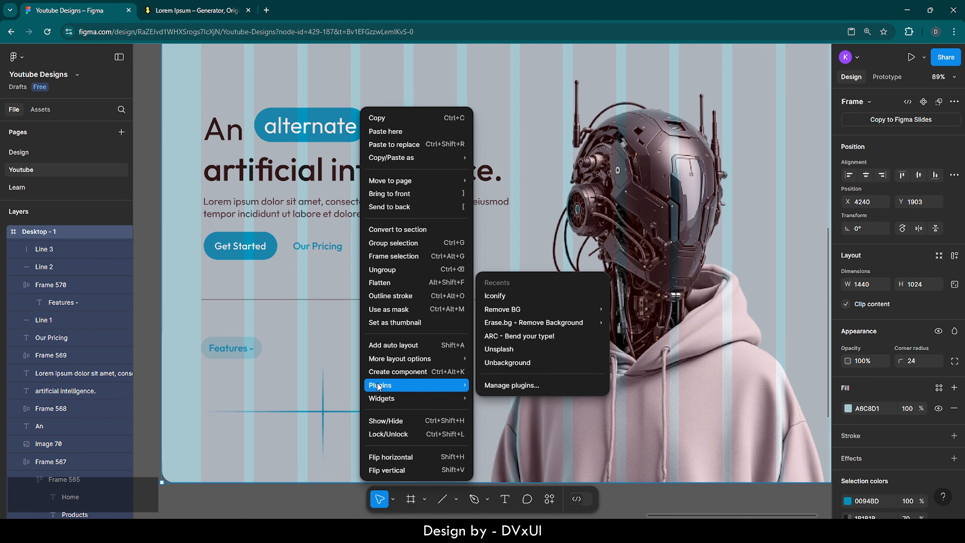
pyautogui.click(502, 296)
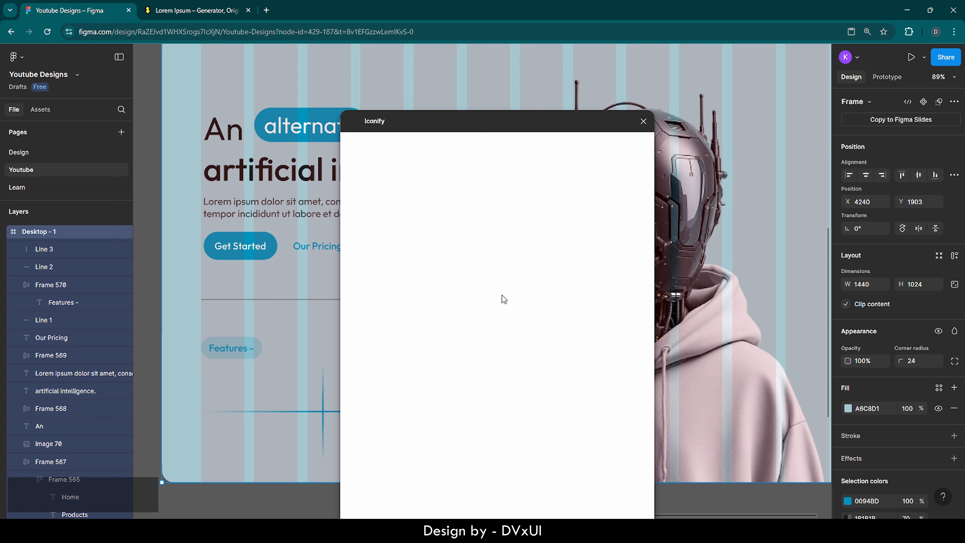
pyautogui.click(384, 160)
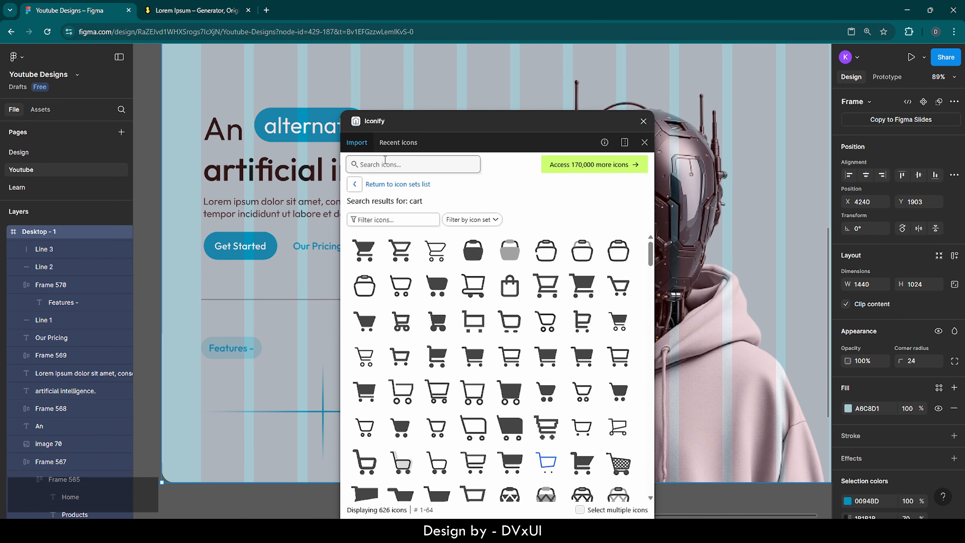
pyautogui.click(380, 164)
pyautogui.write('check')
pyautogui.press('Return')
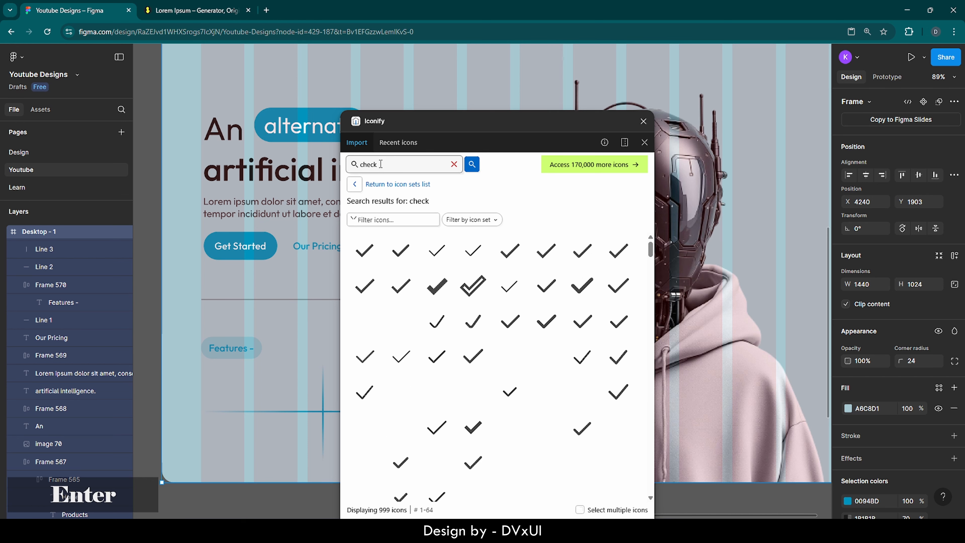
# - Import the solid circular check-one icon above the horizontal line, left of the vertical line, and close Iconify
pyautogui.scroll(-5, 489, 438)
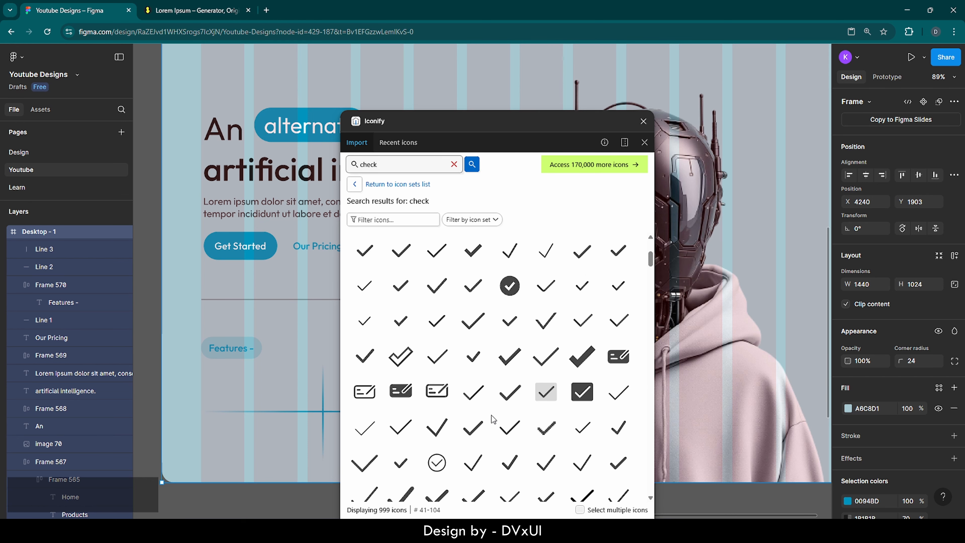
pyautogui.scroll(-5, 492, 418)
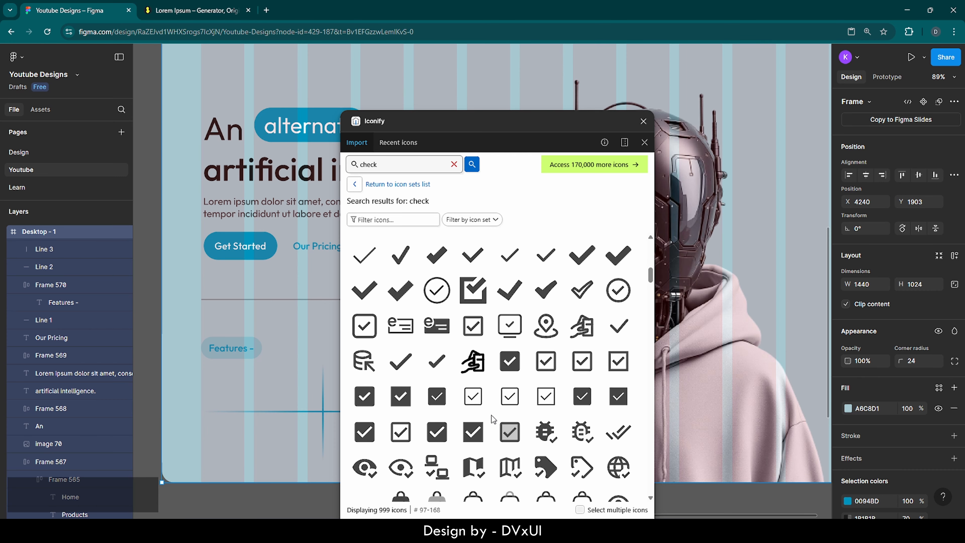
pyautogui.scroll(-5, 491, 415)
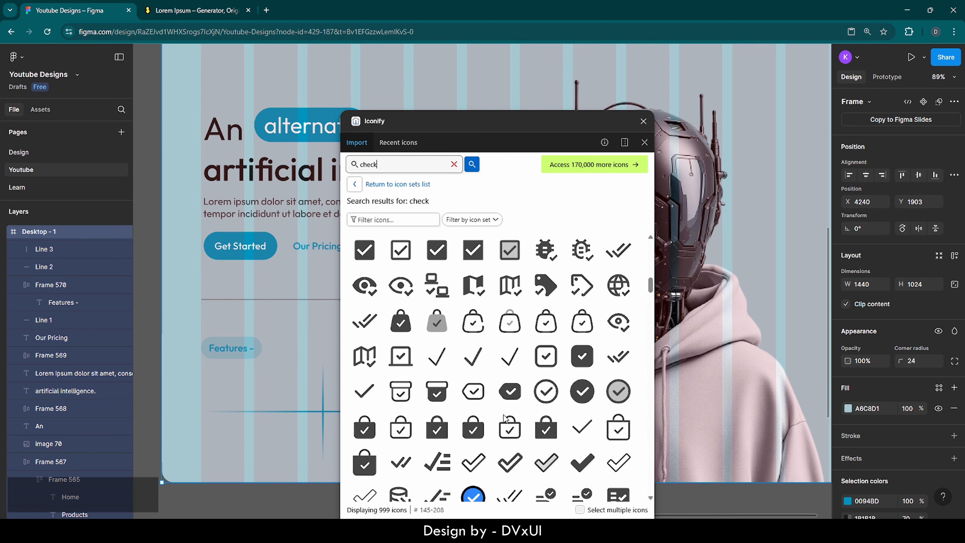
pyautogui.moveTo(581, 391); pyautogui.dragTo(279, 386)
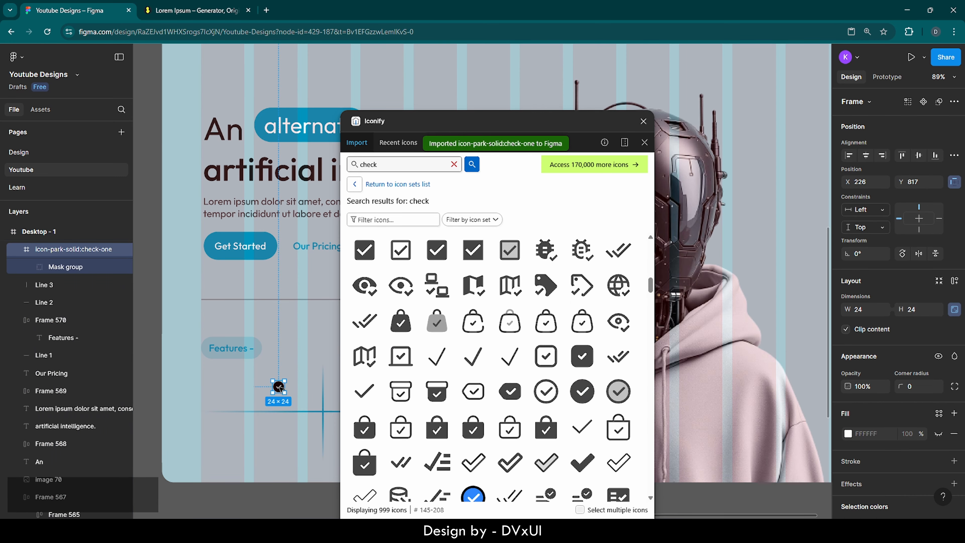
pyautogui.click(642, 121)
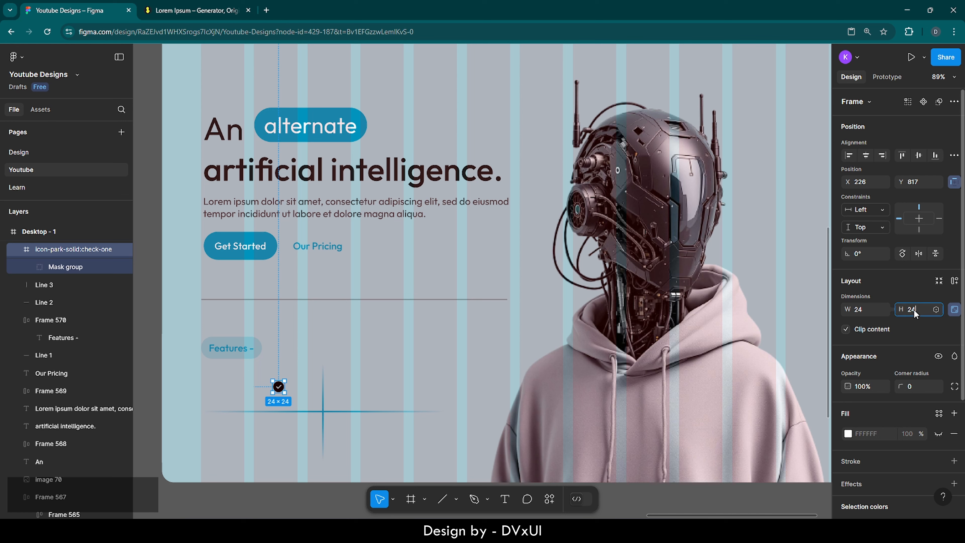
# - Resize the check icon to 40 × 40 and place it just right of the vertical line at X 350, Y 817
pyautogui.write('40')
pyautogui.press('Return')
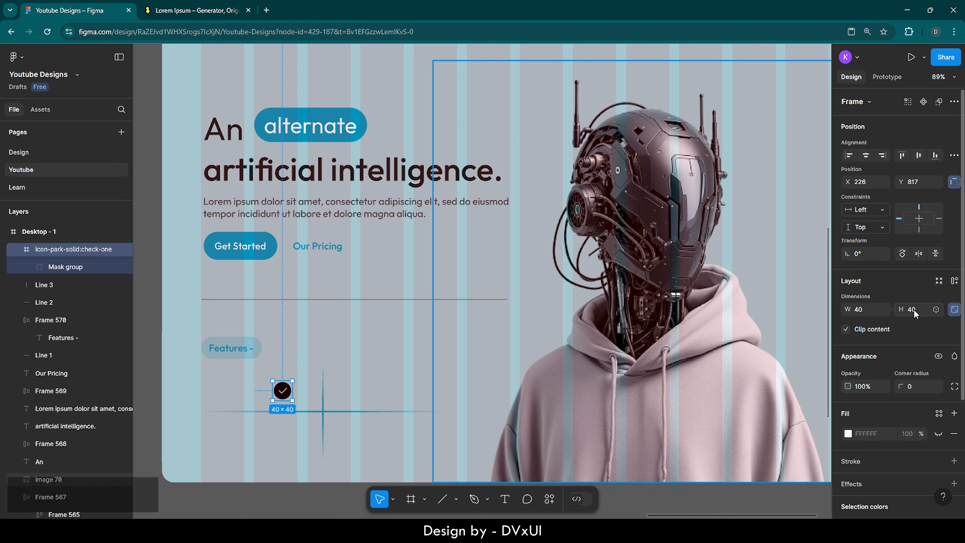
pyautogui.moveTo(282, 390); pyautogui.dragTo(343, 390)
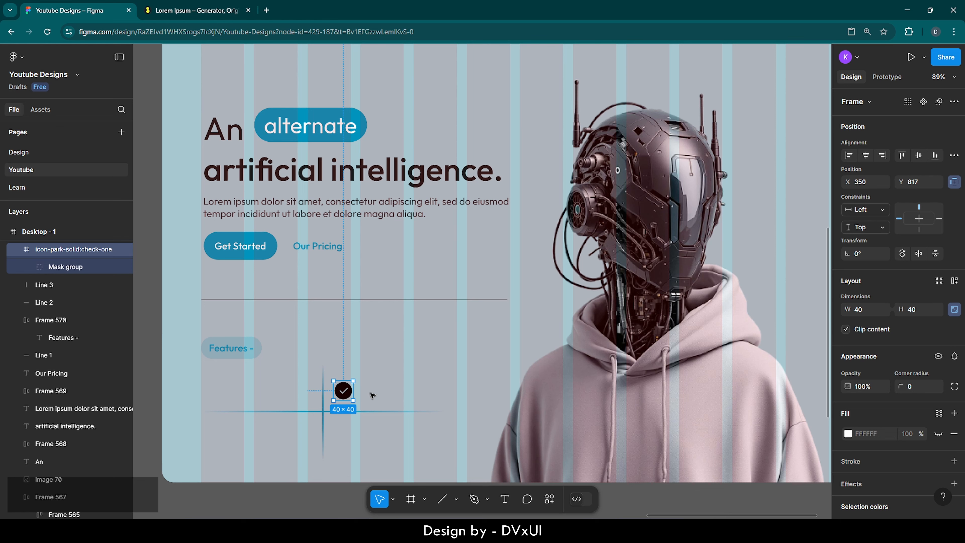
# - Add the text label "Massive data capcity" beside the check icon, with its origin at X 410, Y 830
pyautogui.scroll(5, 371, 395)
pyautogui.press('t')
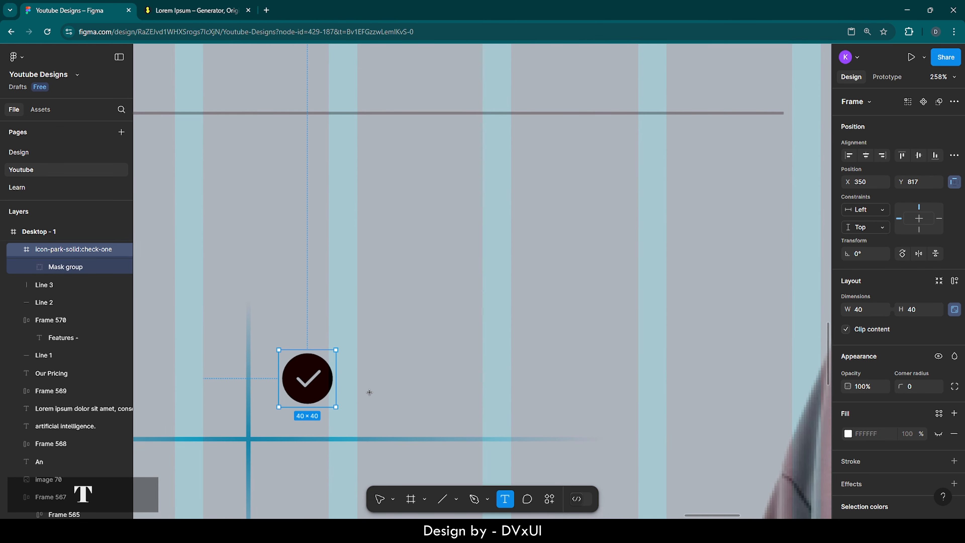
pyautogui.click(364, 368)
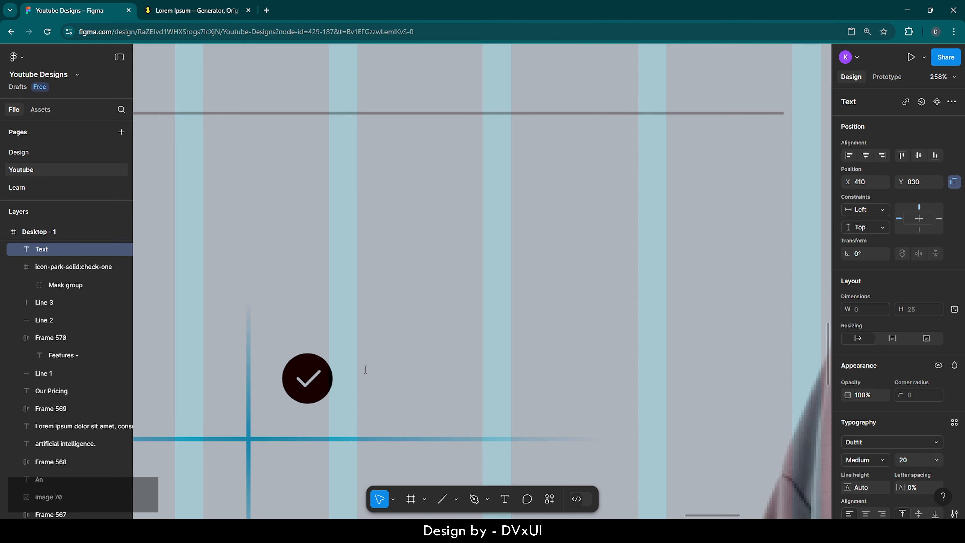
pyautogui.write('Mas')
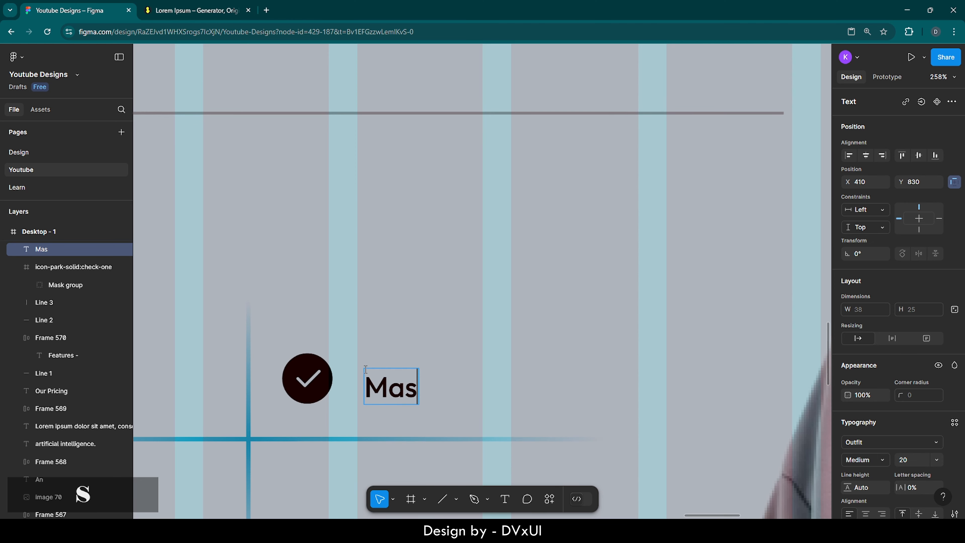
pyautogui.write('sive')
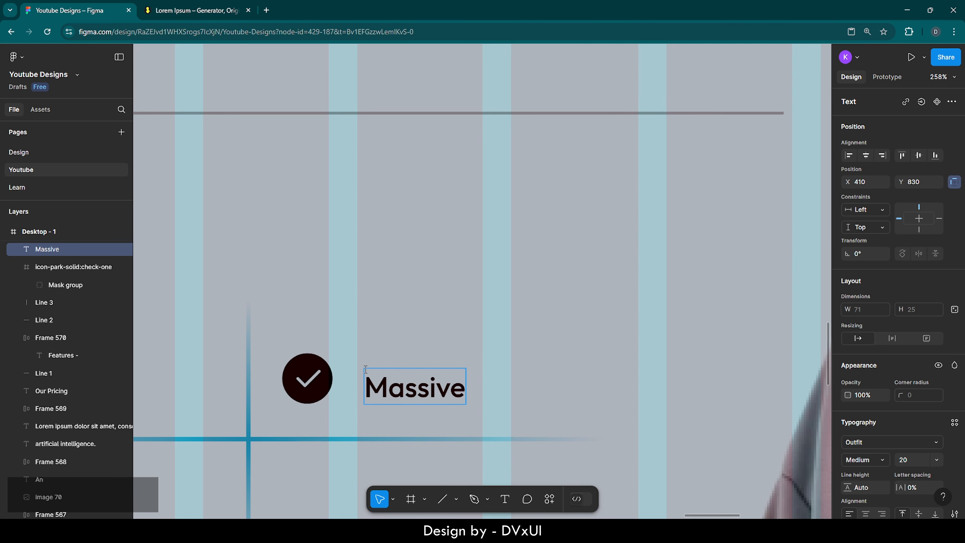
pyautogui.write(' data cap')
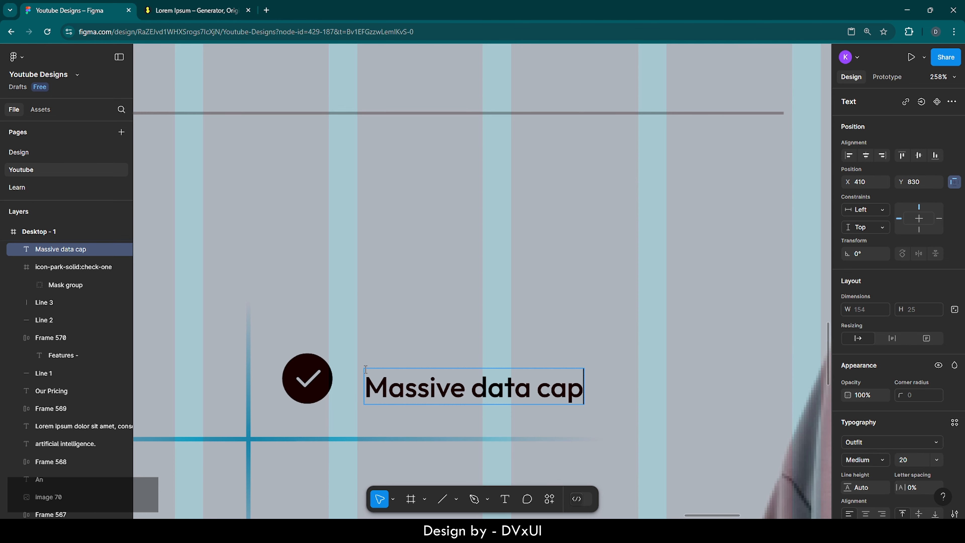
pyautogui.write('city')
pyautogui.press('Escape')
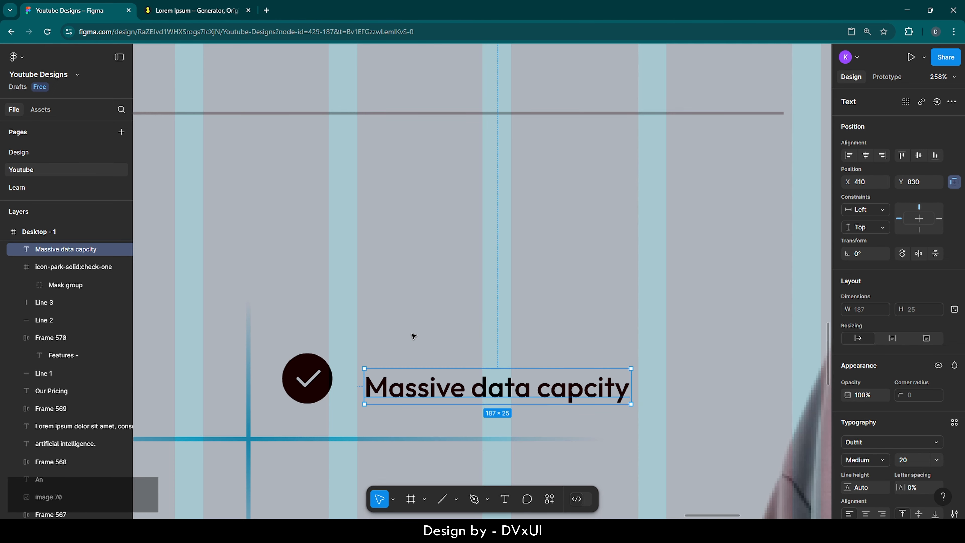
# - Combine the check icon and its label in a horizontal auto layout, centred, with a gap of 16
pyautogui.keyDown('shift'); pyautogui.click(308, 376); pyautogui.keyUp('shift')
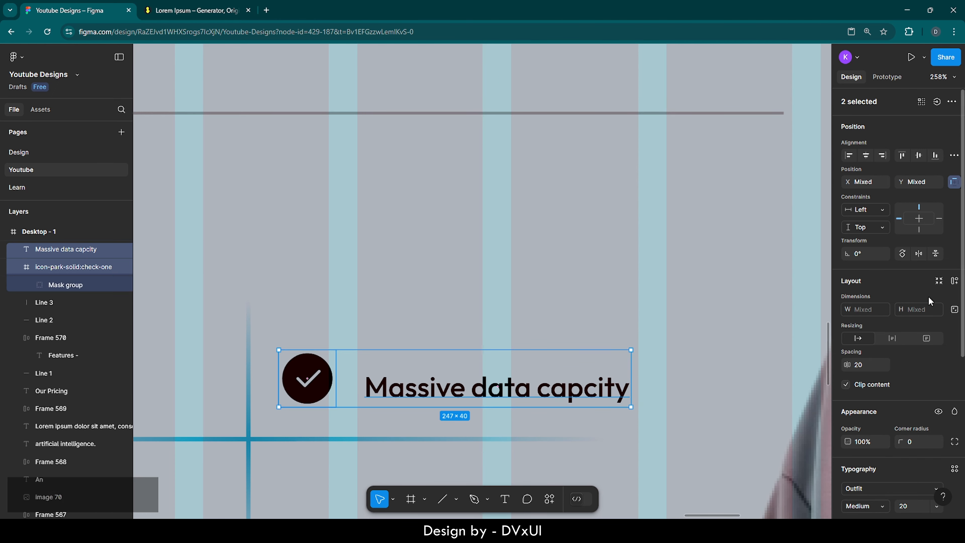
pyautogui.click(954, 281)
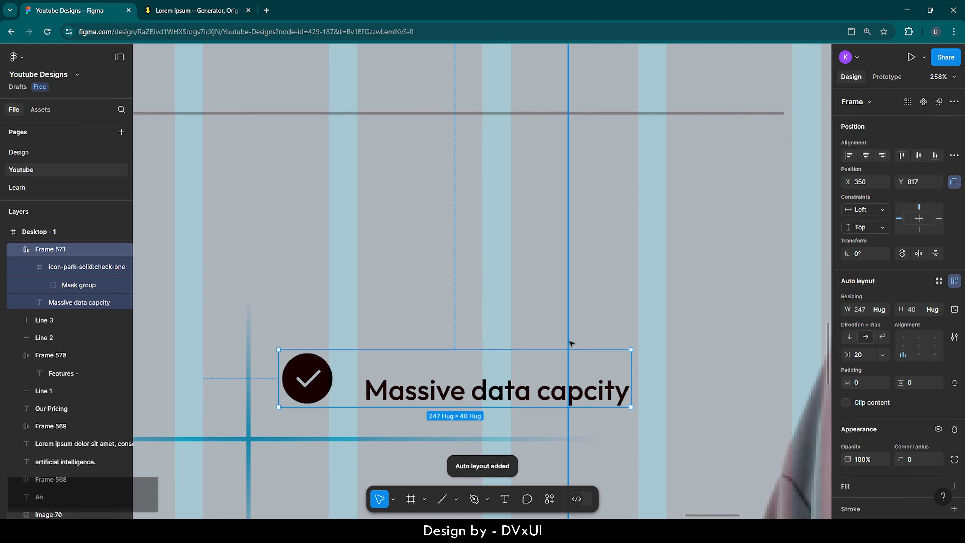
pyautogui.click(918, 346)
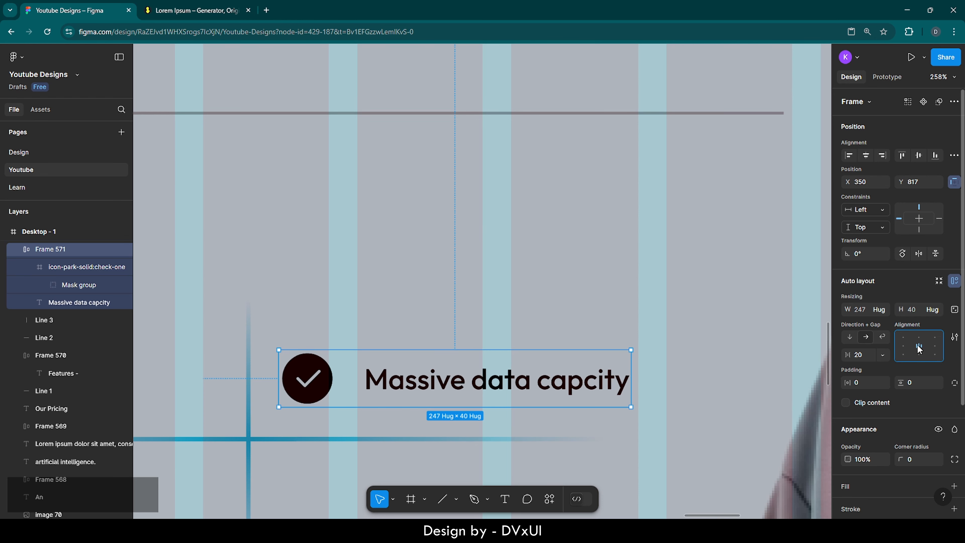
pyautogui.click(871, 356)
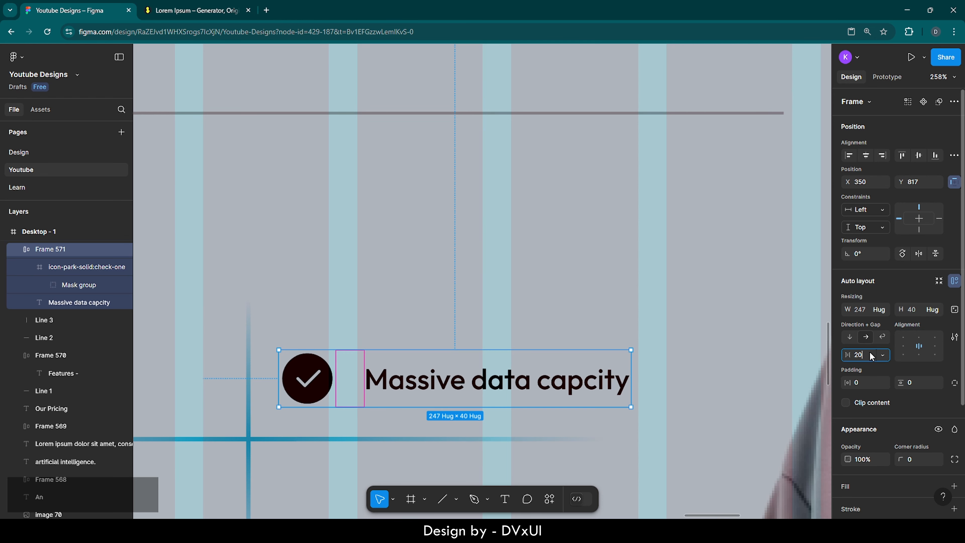
pyautogui.write('16')
pyautogui.press('Return')
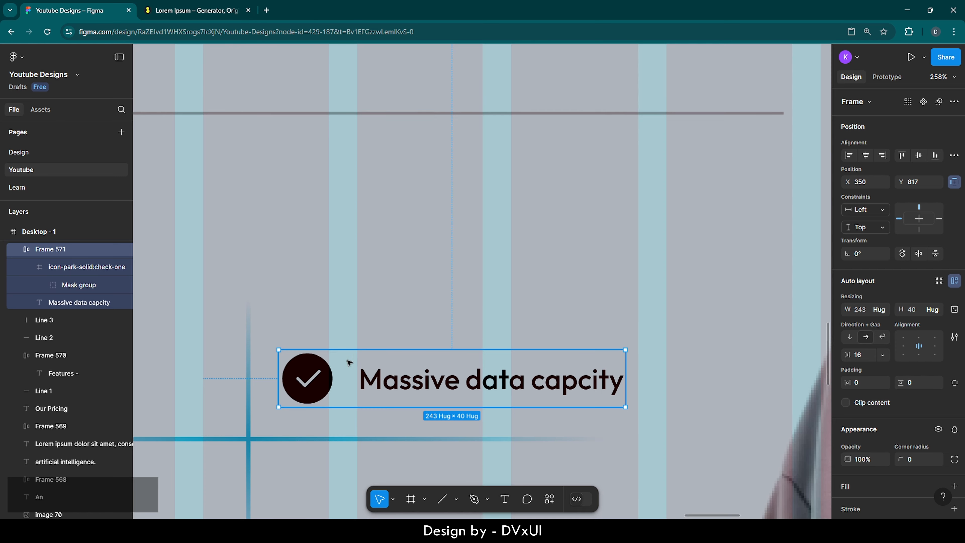
# - Recolour the check icon with the page's blue, 0094BD
pyautogui.click(326, 369)
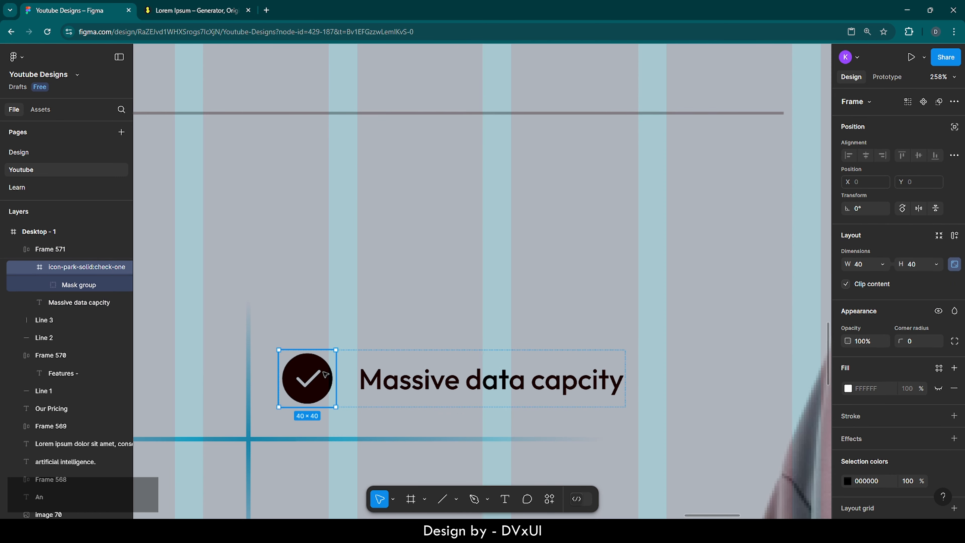
pyautogui.click(847, 481)
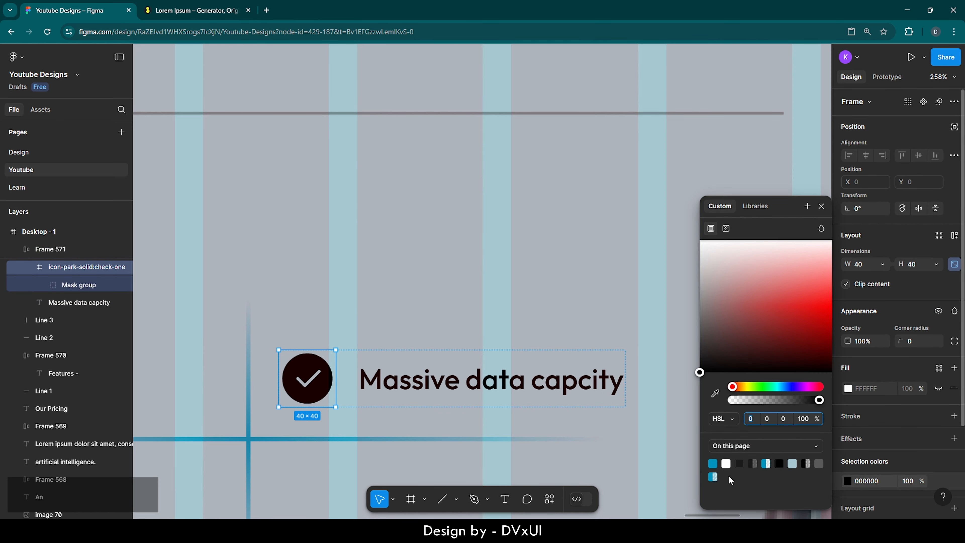
pyautogui.click(713, 463)
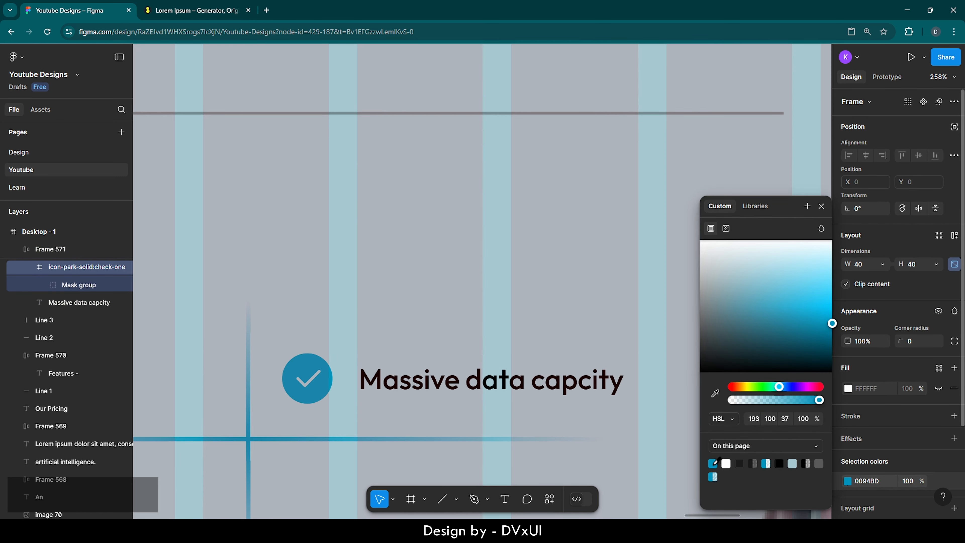
pyautogui.click(478, 286)
pyautogui.scroll(-10, 478, 287)
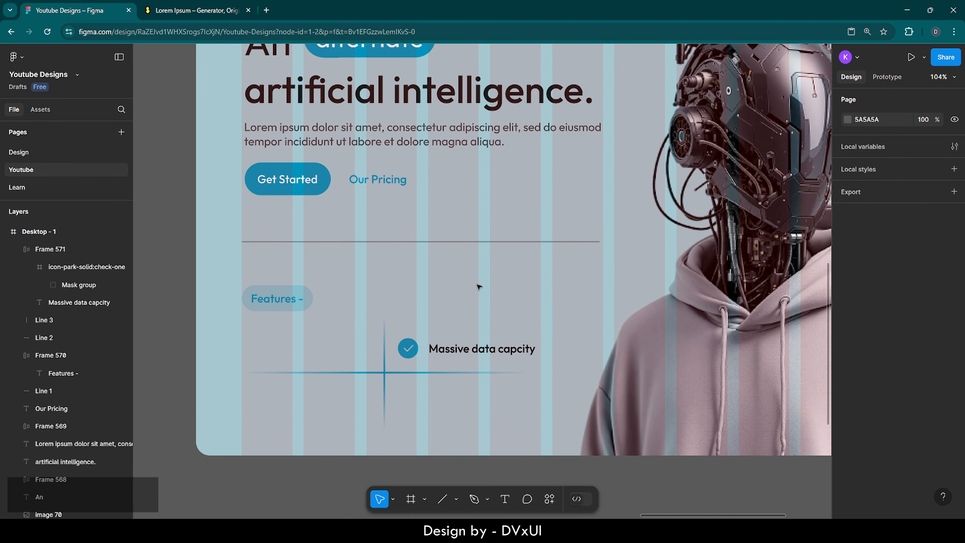
pyautogui.scroll(2, 478, 286)
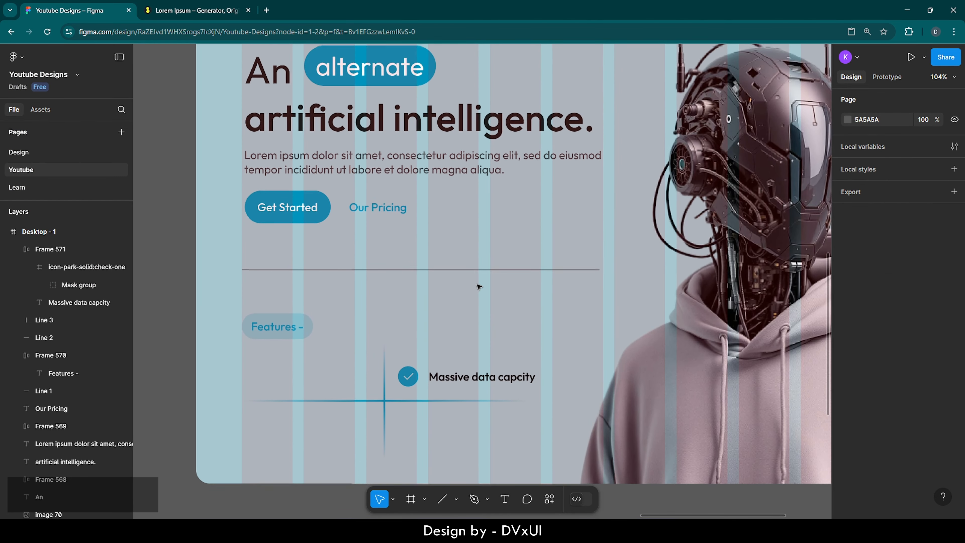
# - Reduce the gap of the "Massive data capcity" row to 8 and nudge the row down to Y 819
pyautogui.click(430, 376)
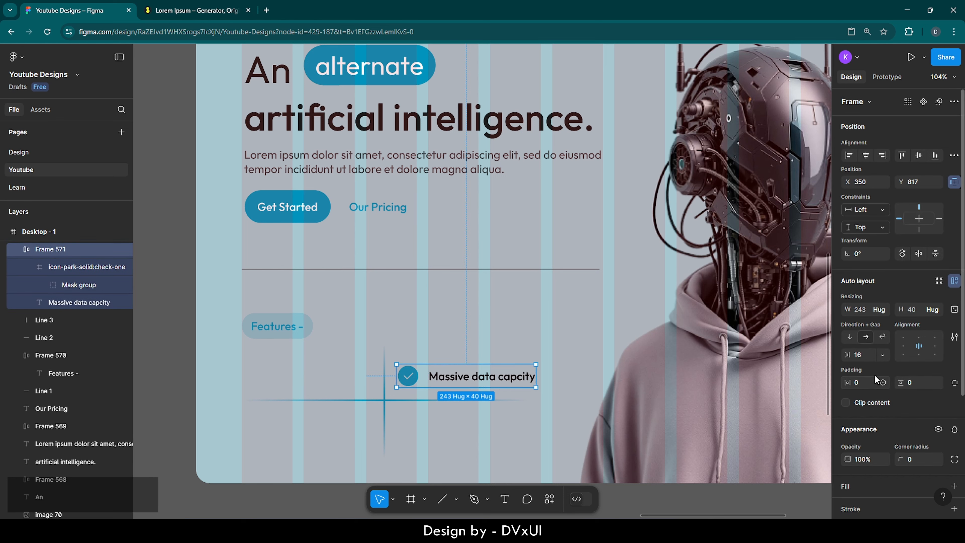
pyautogui.click(866, 357)
pyautogui.press('BackSpace')
pyautogui.write('8')
pyautogui.press('Return')
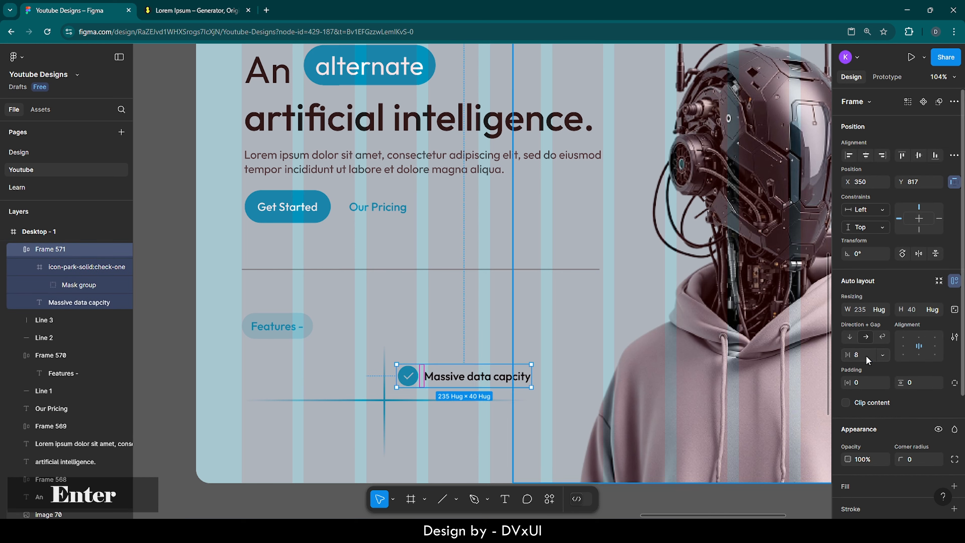
pyautogui.click(443, 336)
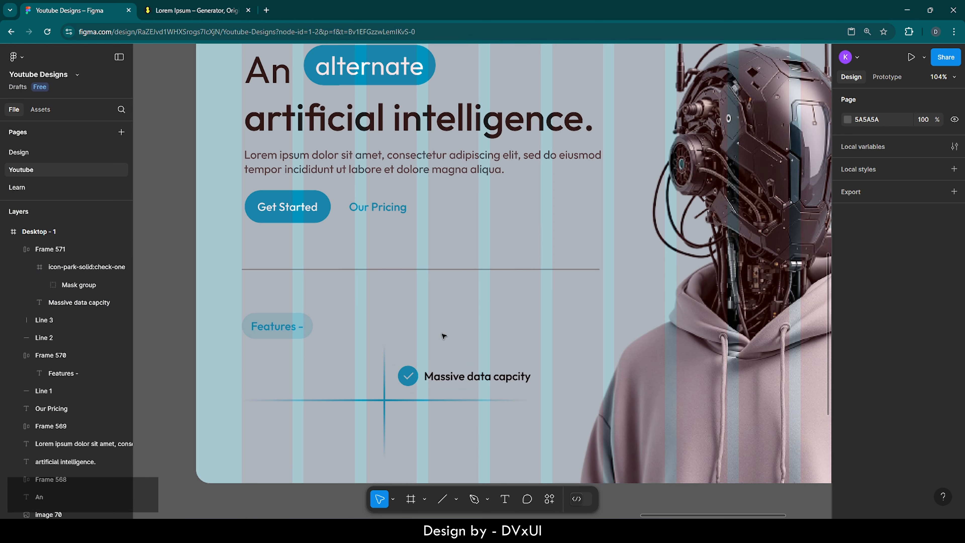
pyautogui.click(457, 375)
pyautogui.press('Down')
pyautogui.press('Down')
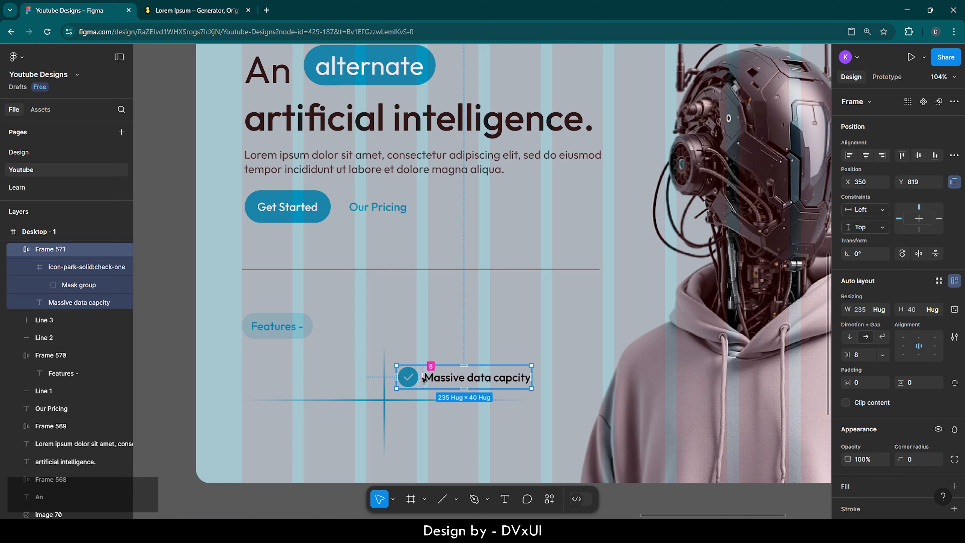
# - Duplicate the "Massive data capcity" row and place the copy below the horizontal gradient line at about X 353, Y 903
pyautogui.press('ctrl')
pyautogui.hotkey('ctrl', 'v')
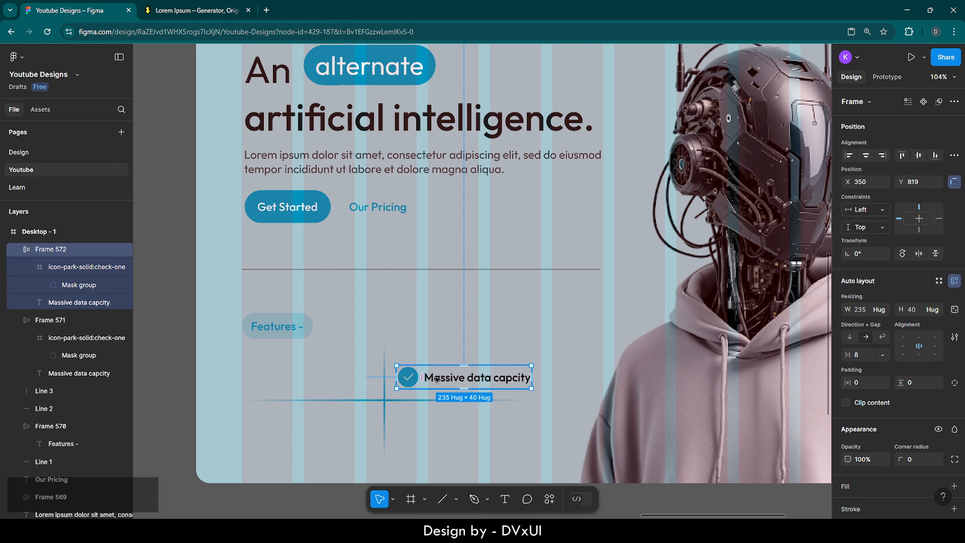
pyautogui.moveTo(439, 379); pyautogui.dragTo(439, 426)
# - Change the label of the copied row below the horizontal line to "Real-time adaptability"
pyautogui.doubleClick(450, 427)
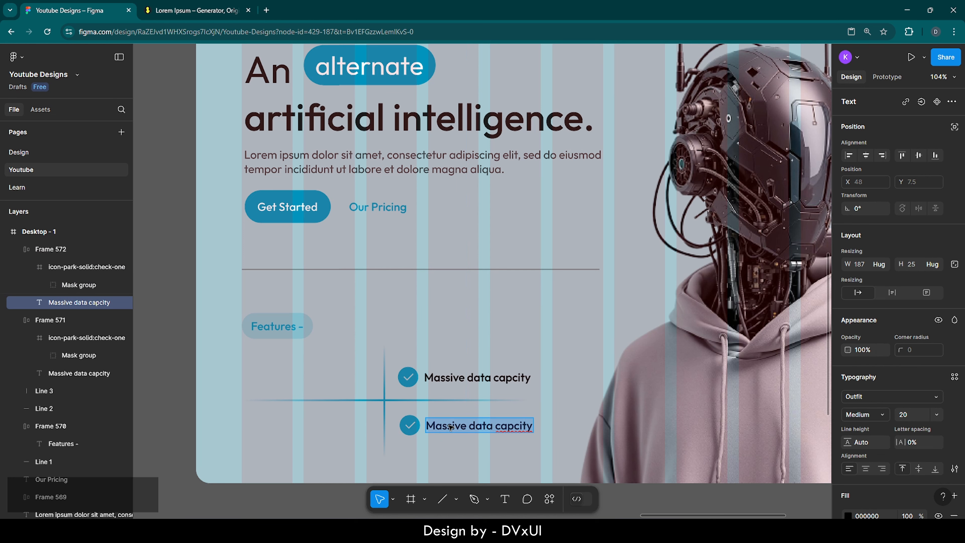
pyautogui.press('BackSpace')
pyautogui.write('Rea;')
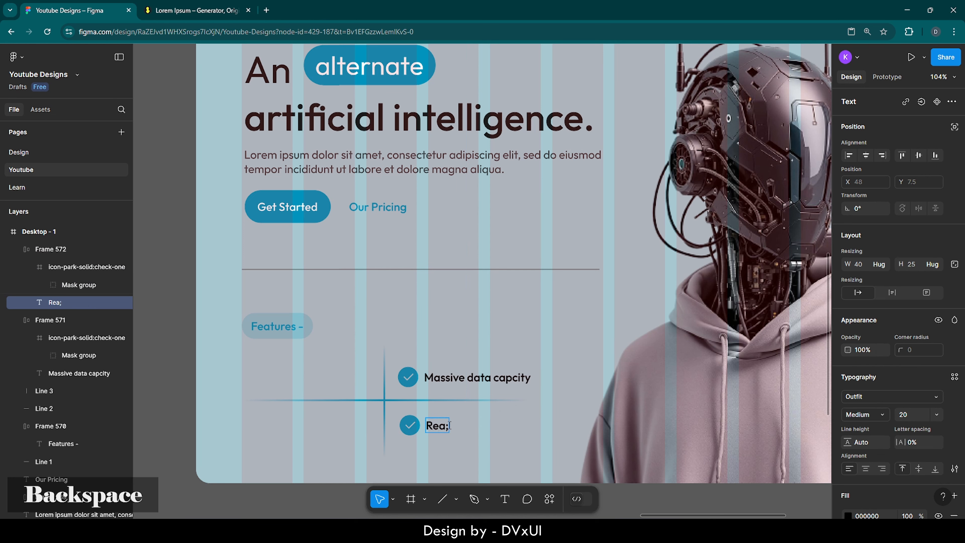
pyautogui.press('BackSpace')
pyautogui.write('l-ti')
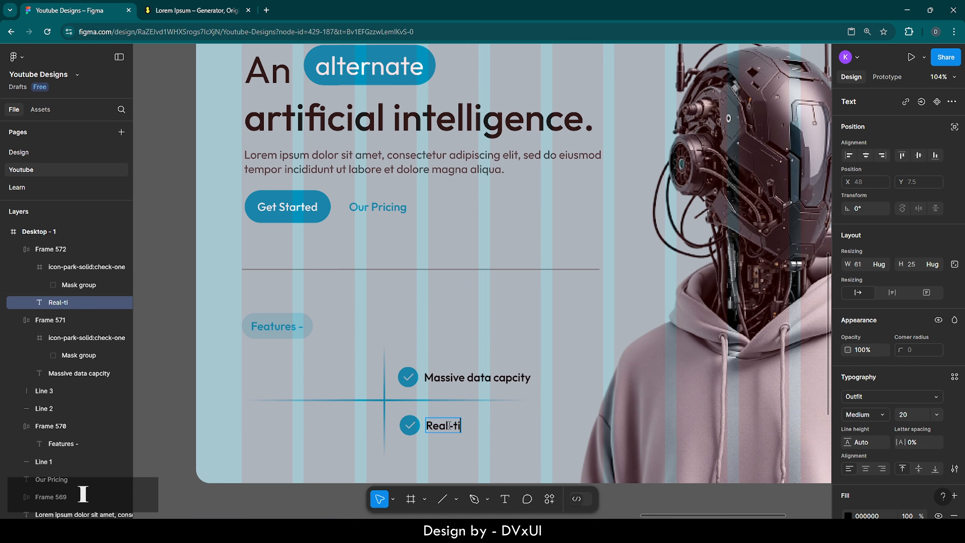
pyautogui.write('me ada')
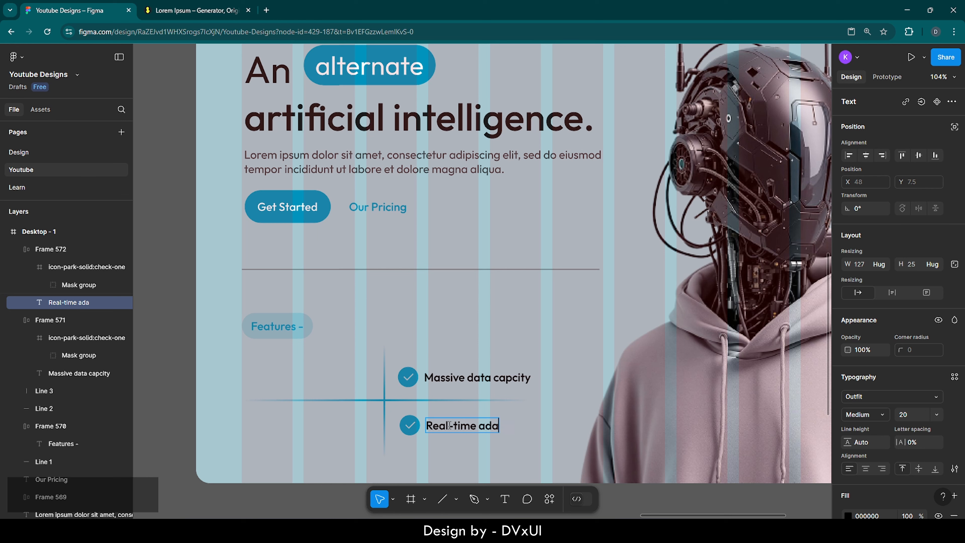
pyautogui.write('ptability')
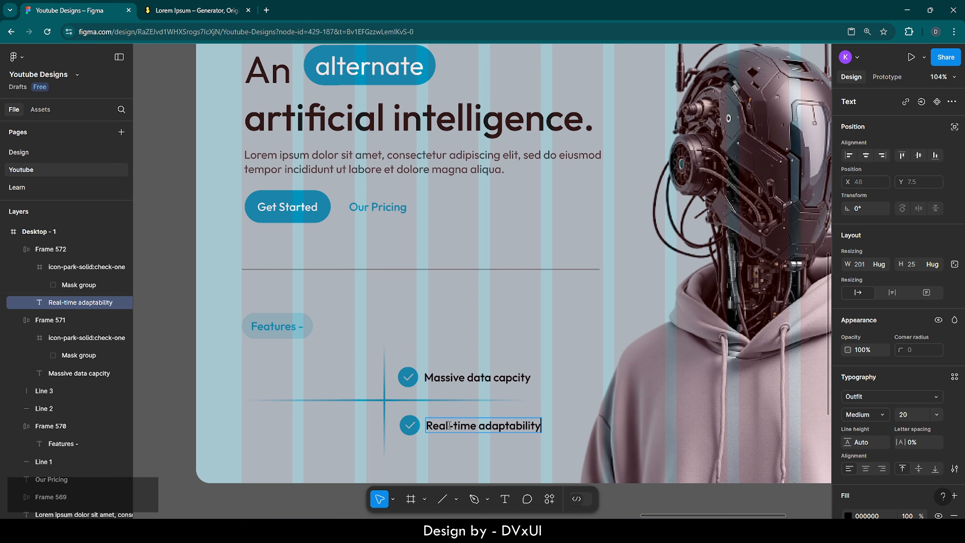
pyautogui.press('Escape')
pyautogui.click(520, 345)
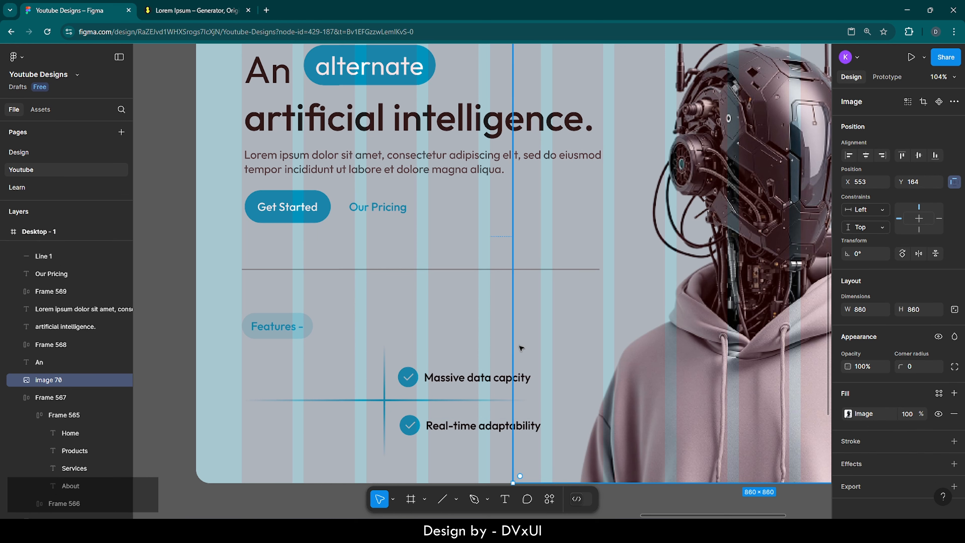
# - Duplicate the "Real-time adaptability" row and place the copy left of the vertical gradient line at X 63, Y 903
pyautogui.click(456, 431)
pyautogui.hotkey('ctrl', 'v')
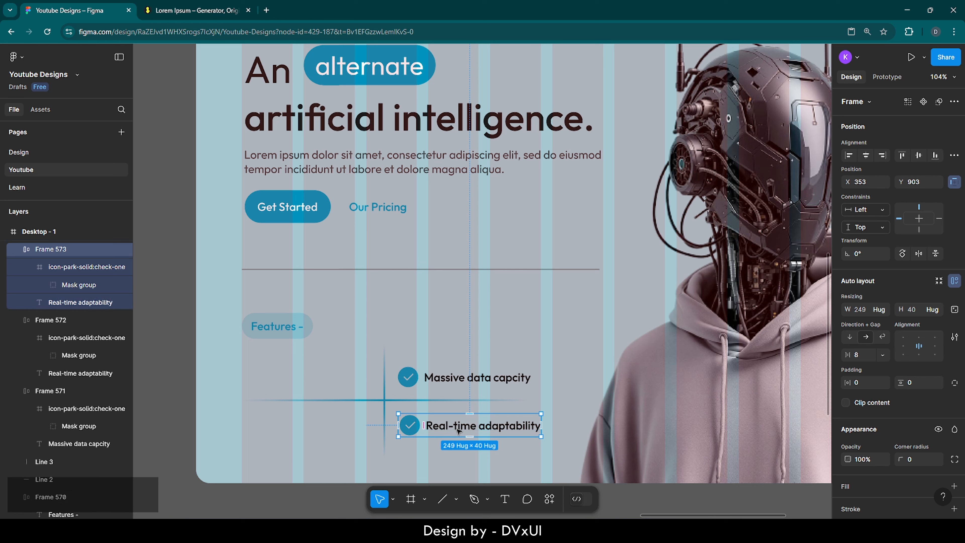
pyautogui.moveTo(492, 433); pyautogui.dragTo(327, 434)
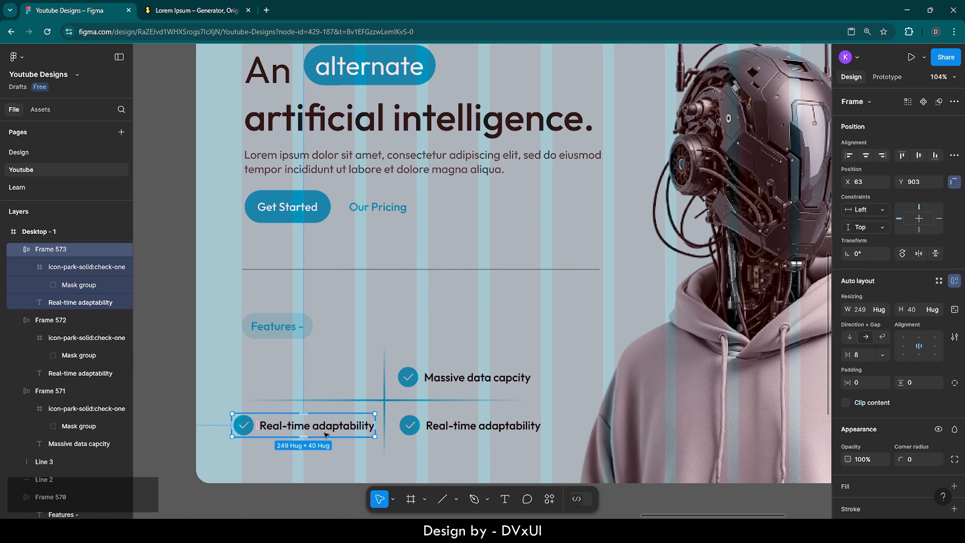
# - Change the label of the lower-left feature row to "Versatile task handling"
pyautogui.doubleClick(340, 428)
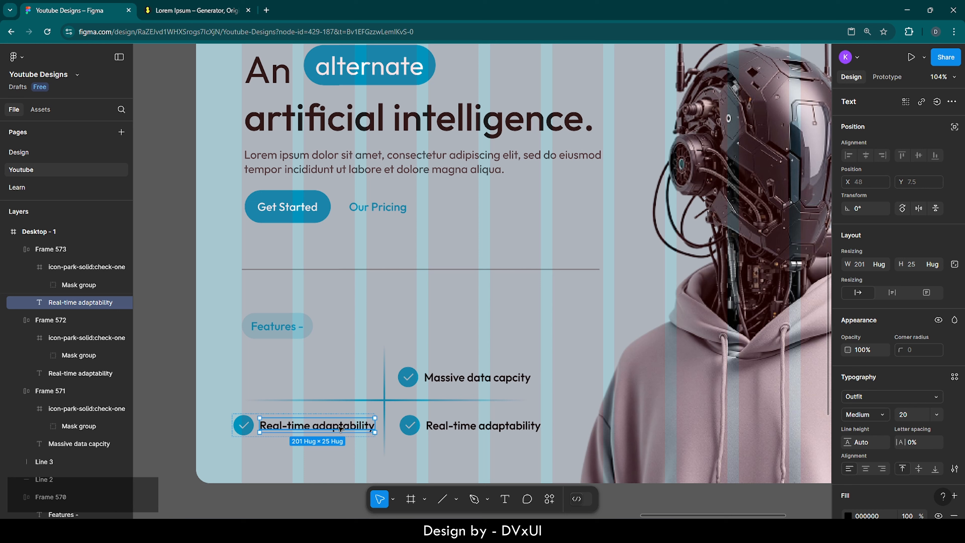
pyautogui.press('BackSpace')
pyautogui.write('Vers')
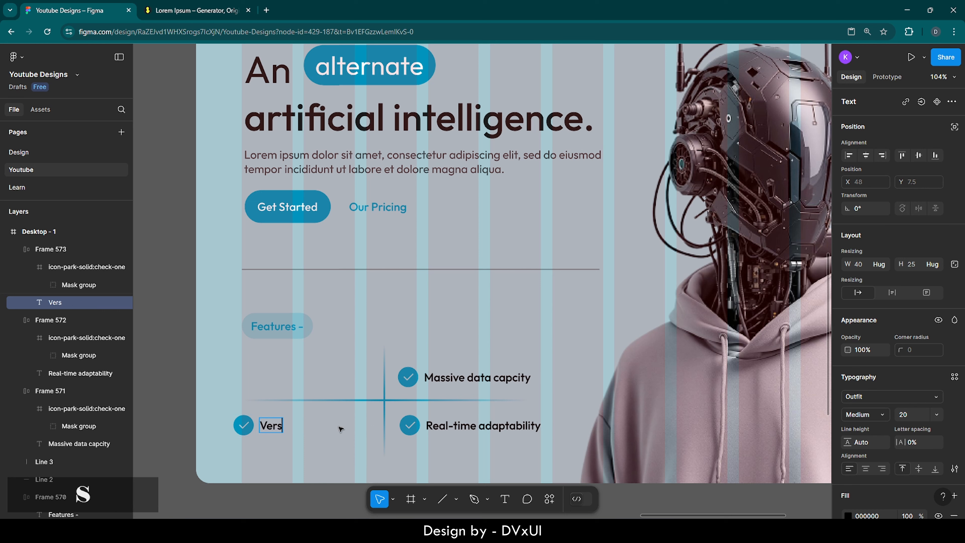
pyautogui.write('atile')
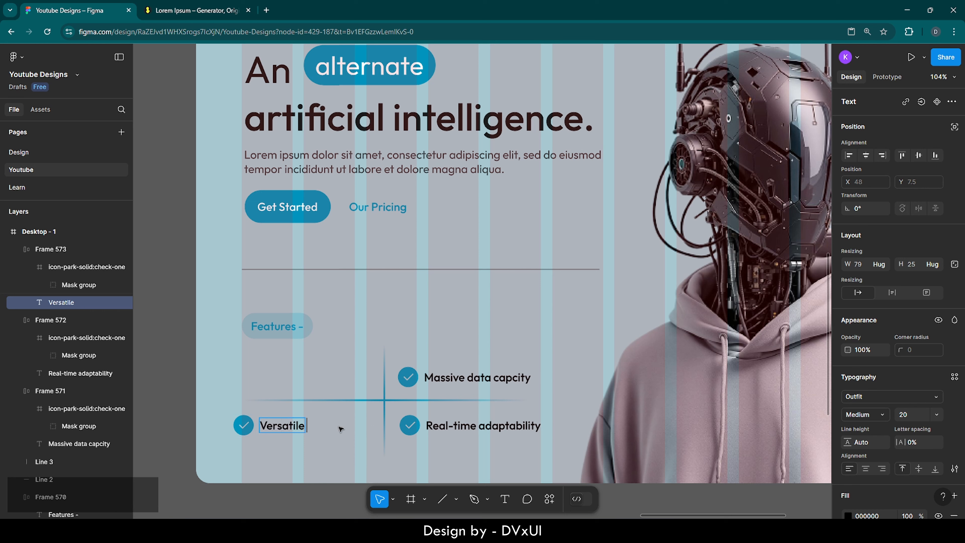
pyautogui.write(' task handling')
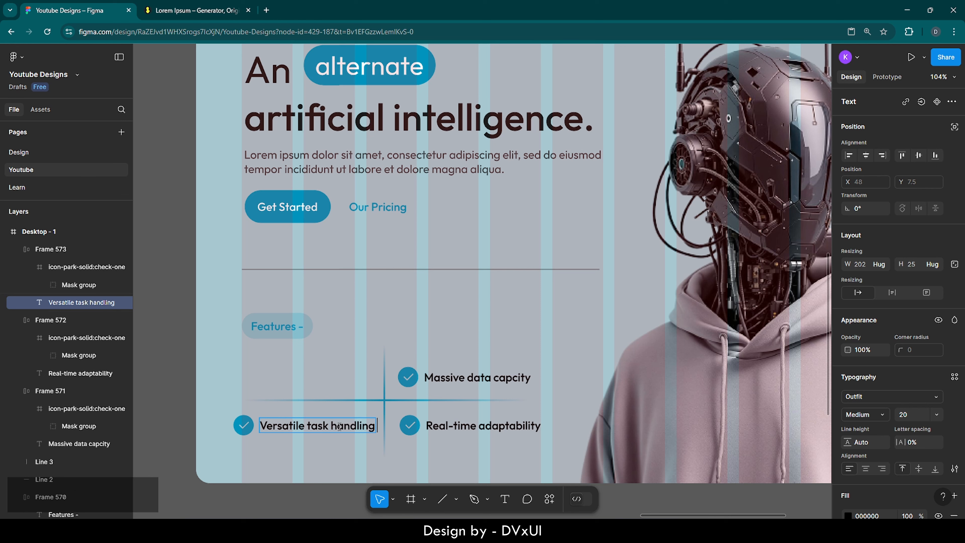
pyautogui.press('Escape')
pyautogui.click(346, 450)
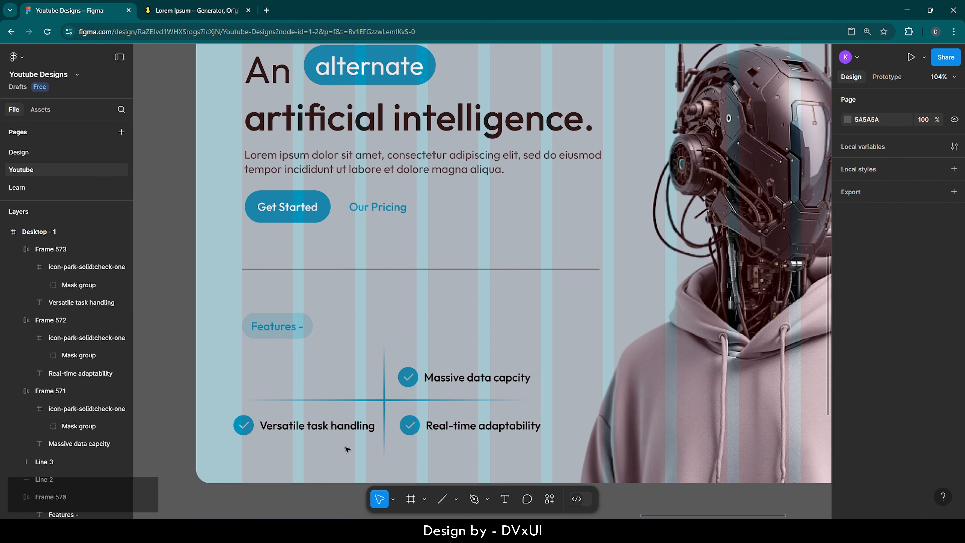
# - Duplicate the "Versatile task handling" row and place the copy above the horizontal line at X 66, Y 818
pyautogui.click(325, 427)
pyautogui.hotkey('ctrl', 'c')
pyautogui.hotkey('ctrl', 'v')
pyautogui.moveTo(325, 427); pyautogui.dragTo(326, 381)
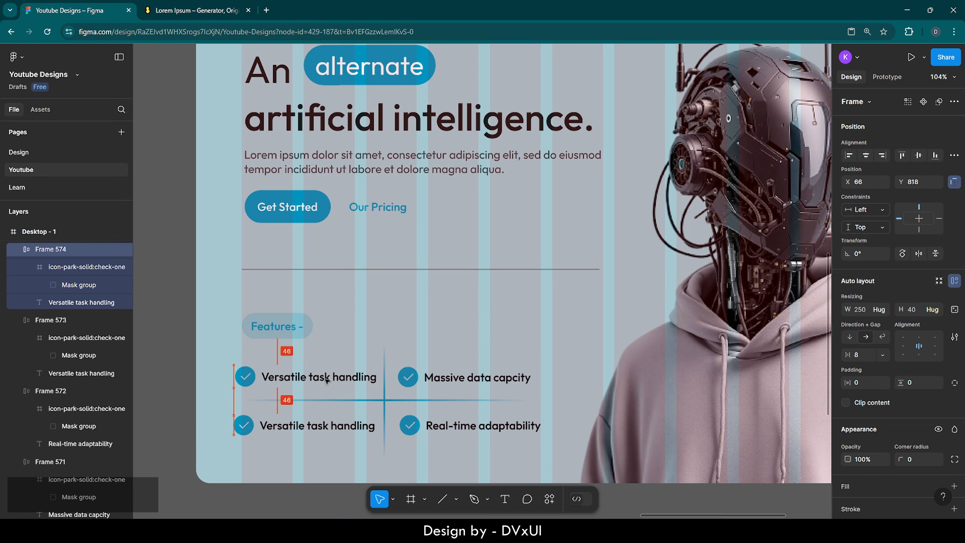
# - Change the label of the upper-left feature row to "Unmatched Scalability"
pyautogui.doubleClick(327, 381)
pyautogui.press('BackSpace')
pyautogui.write('U')
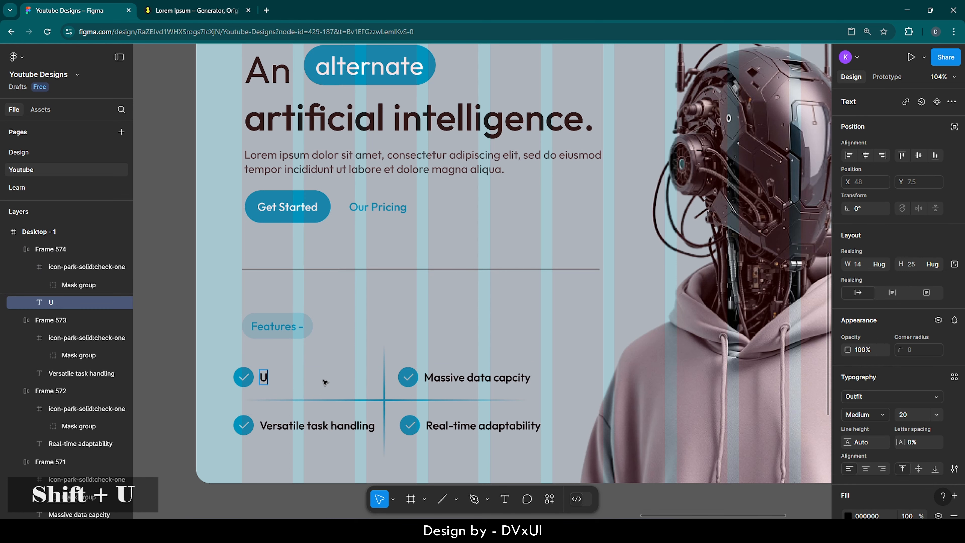
pyautogui.write('nmac')
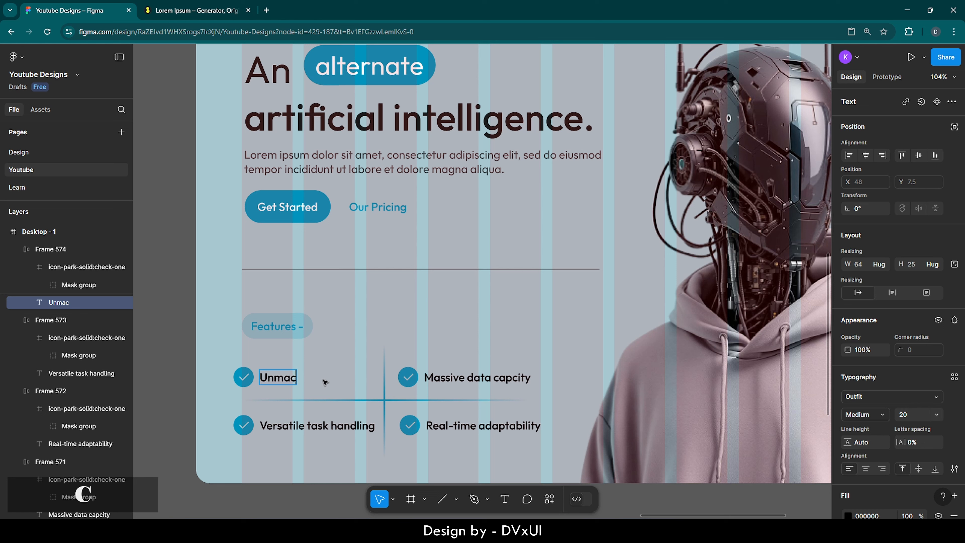
pyautogui.write('thed Scalab')
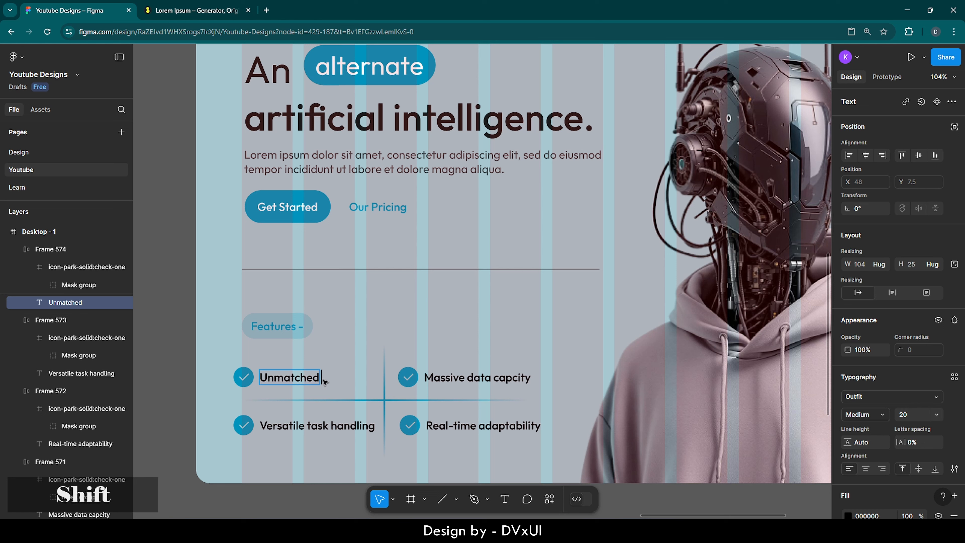
pyautogui.write('ili')
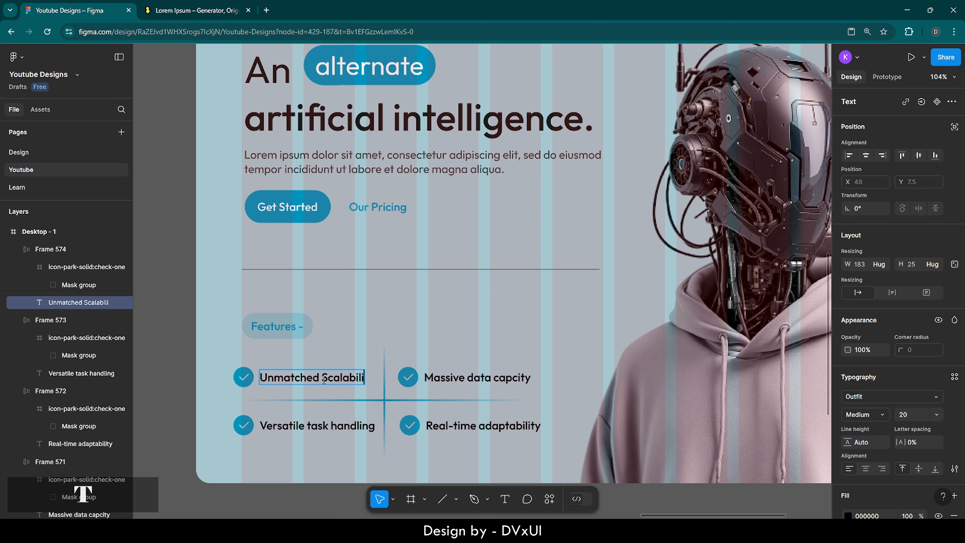
pyautogui.write('ty')
pyautogui.press('Escape')
pyautogui.click(353, 345)
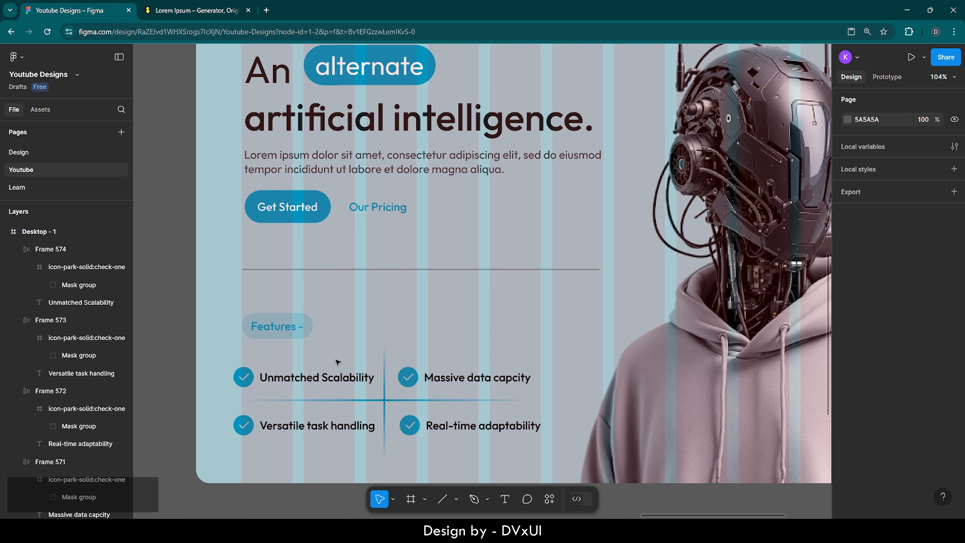
# - Shift all four feature rows and both gradient lines together to the right, just inside the left edge of the "Features -" tag
pyautogui.moveTo(298, 361); pyautogui.dragTo(434, 447)
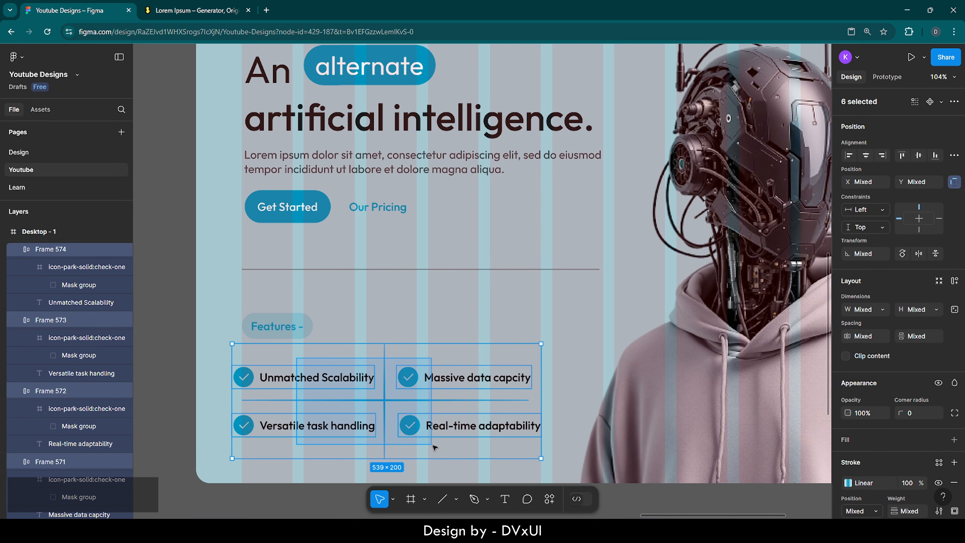
pyautogui.hotkey('shift', 'Right')
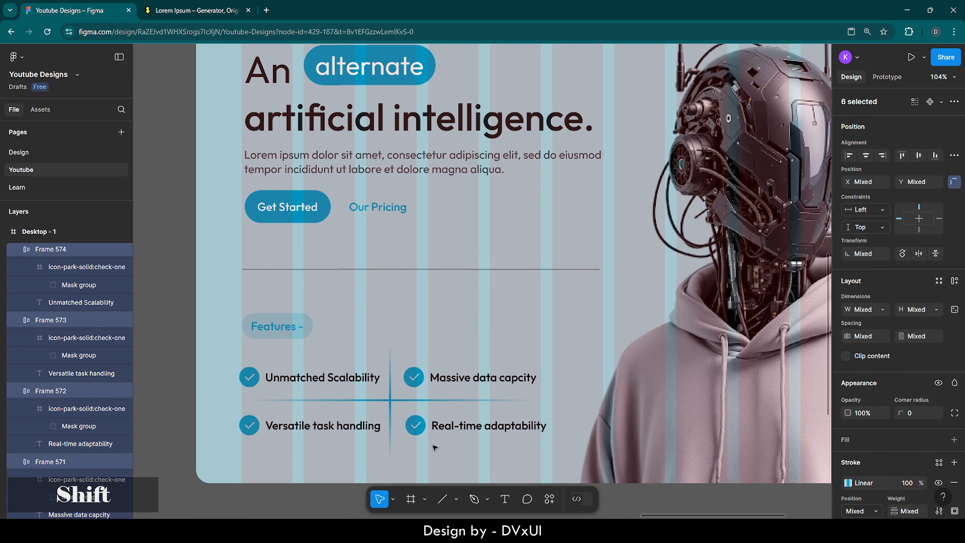
pyautogui.press('Right')
pyautogui.press('Right')
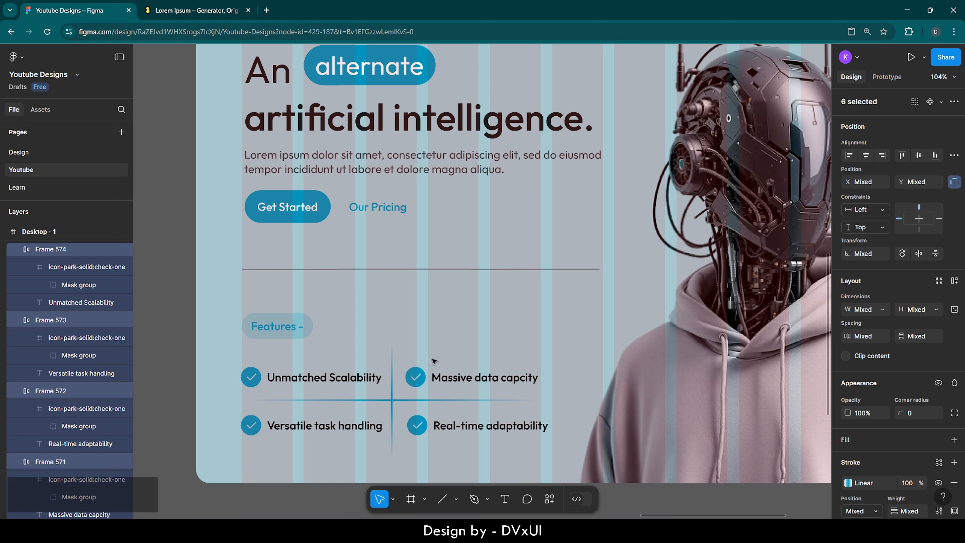
pyautogui.press('Right')
pyautogui.press('Right')
pyautogui.press('Right')
pyautogui.press('Right')
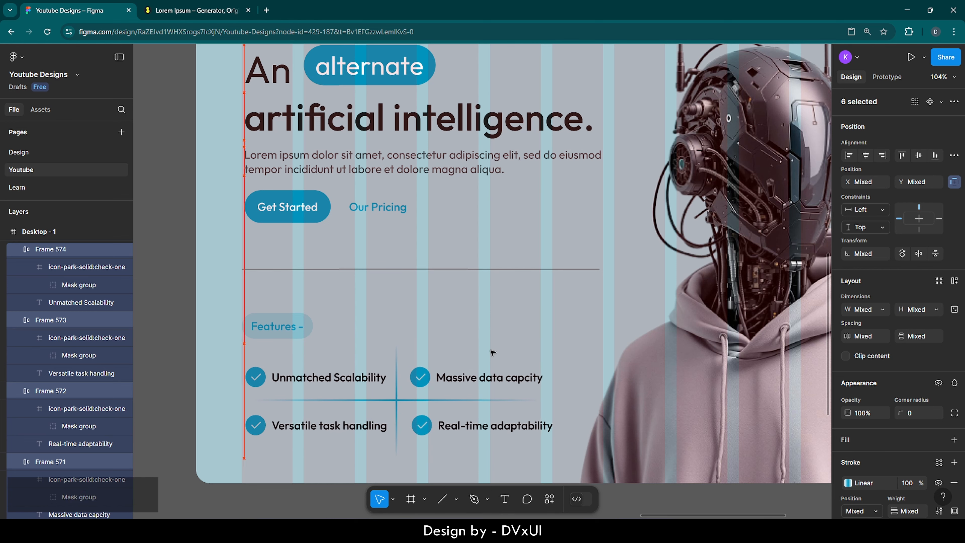
pyautogui.press('Right')
pyautogui.press('Right')
pyautogui.press('Right')
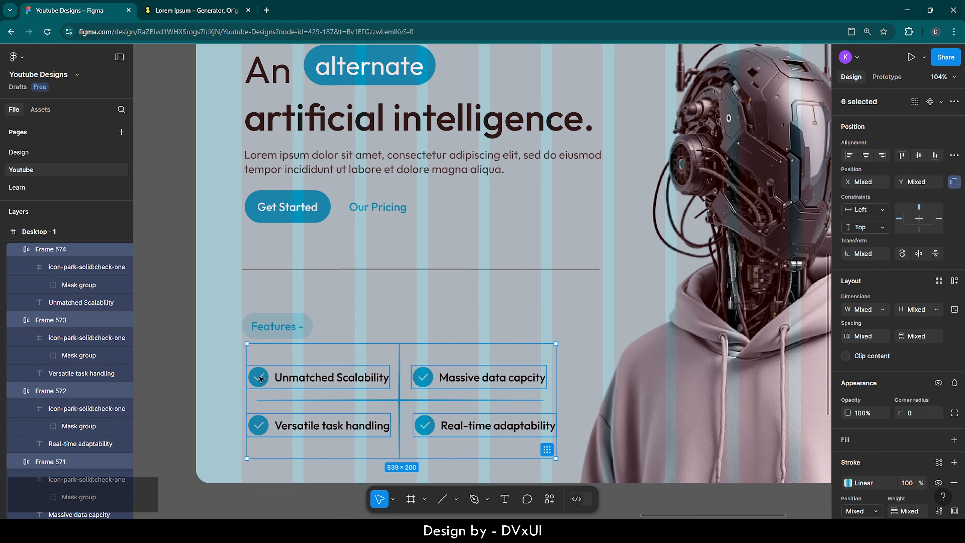
# - Nudge the "Unmatched Scalability" and "Versatile task handling" rows left together to X 85
pyautogui.click(260, 378)
pyautogui.keyDown('shift'); pyautogui.click(265, 420); pyautogui.keyUp('shift')
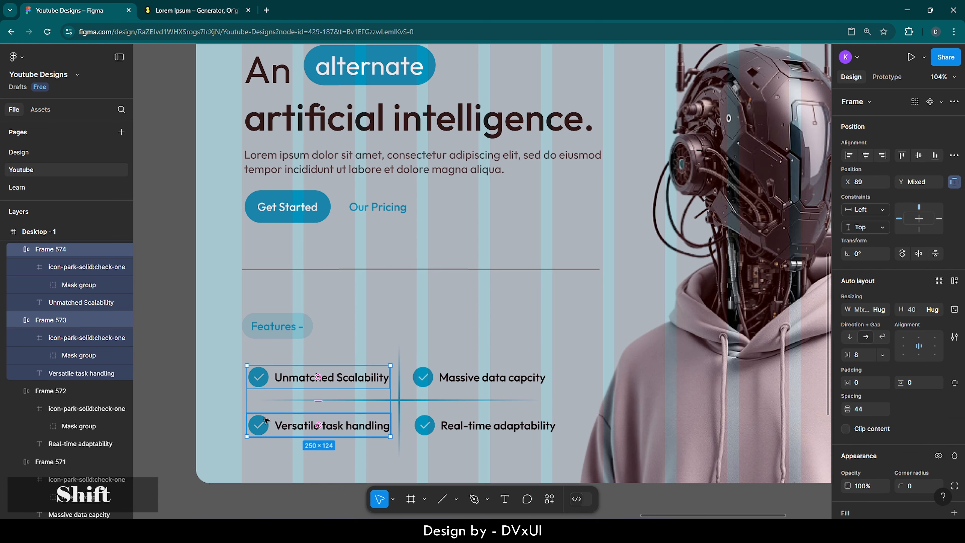
pyautogui.press('Left')
pyautogui.press('Left')
pyautogui.press('Left')
pyautogui.press('Left')
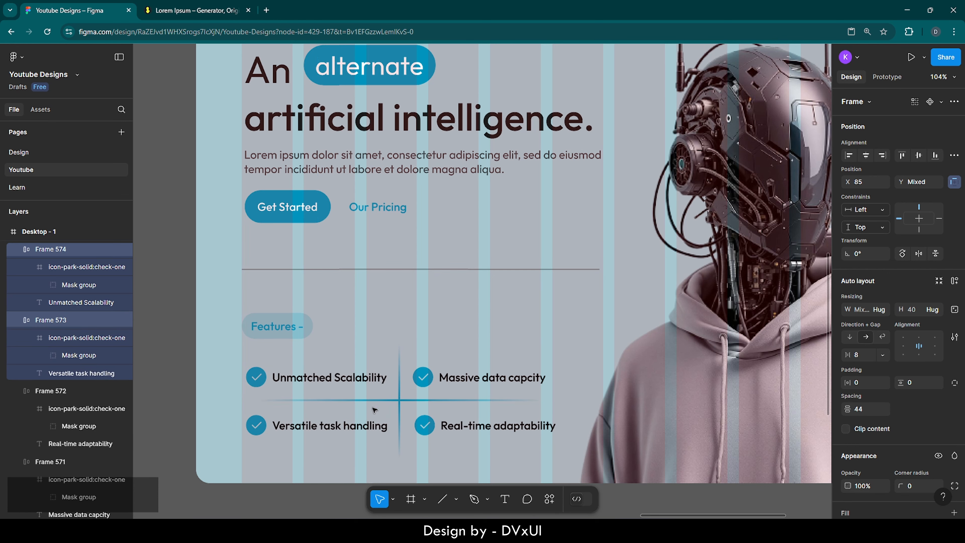
pyautogui.click(385, 346)
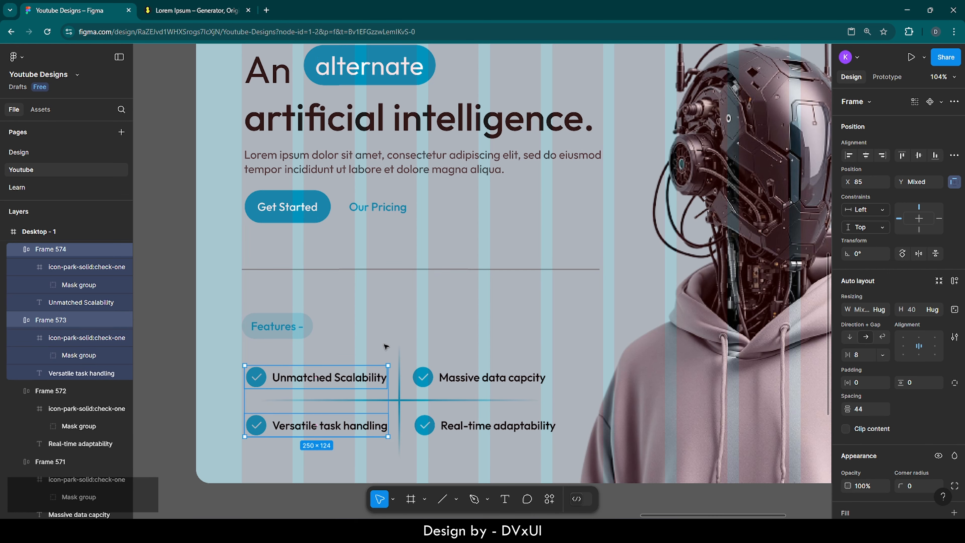
# - Add the text "artificial intelligence" on two lines above the headline at X 434, Y 148
pyautogui.scroll(-6, 385, 345)
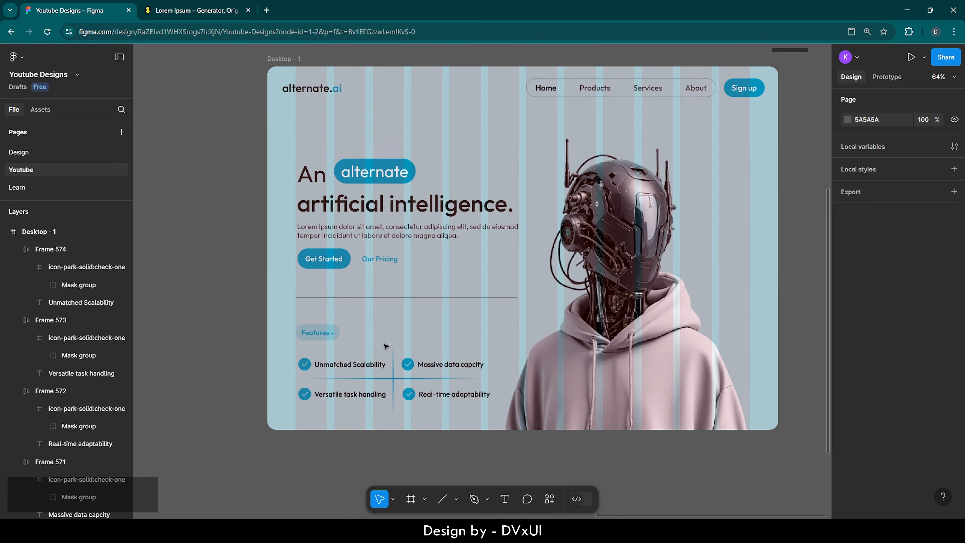
pyautogui.hscroll(1, 385, 346)
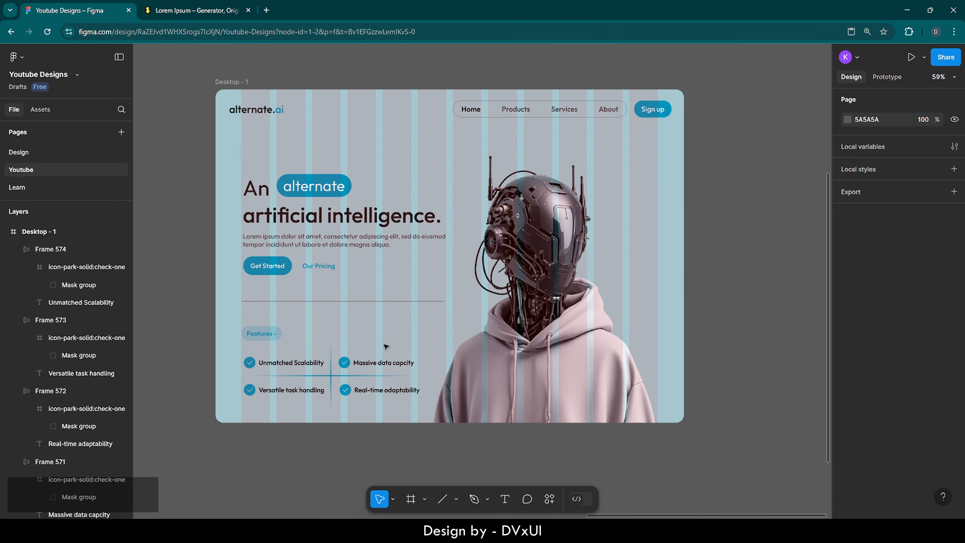
pyautogui.hscroll(1, 386, 346)
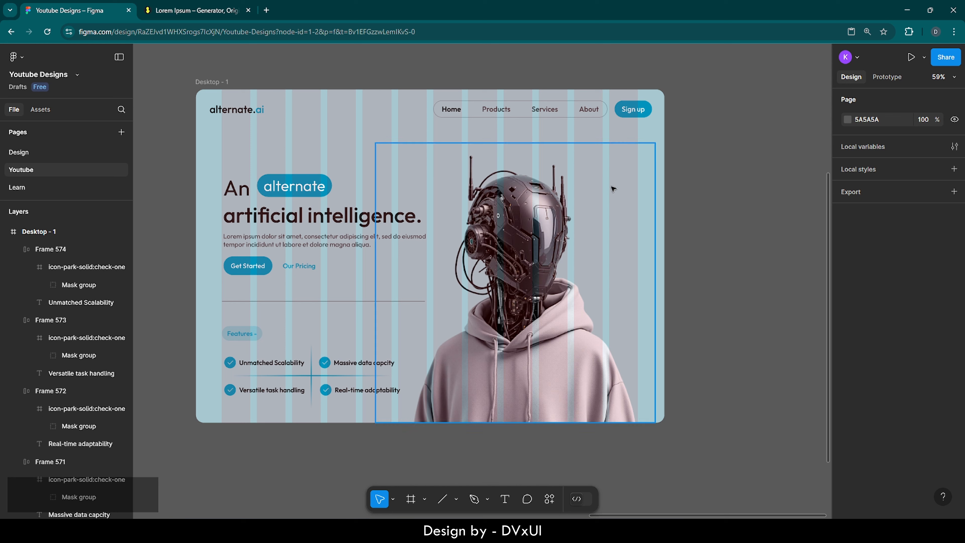
pyautogui.press('t')
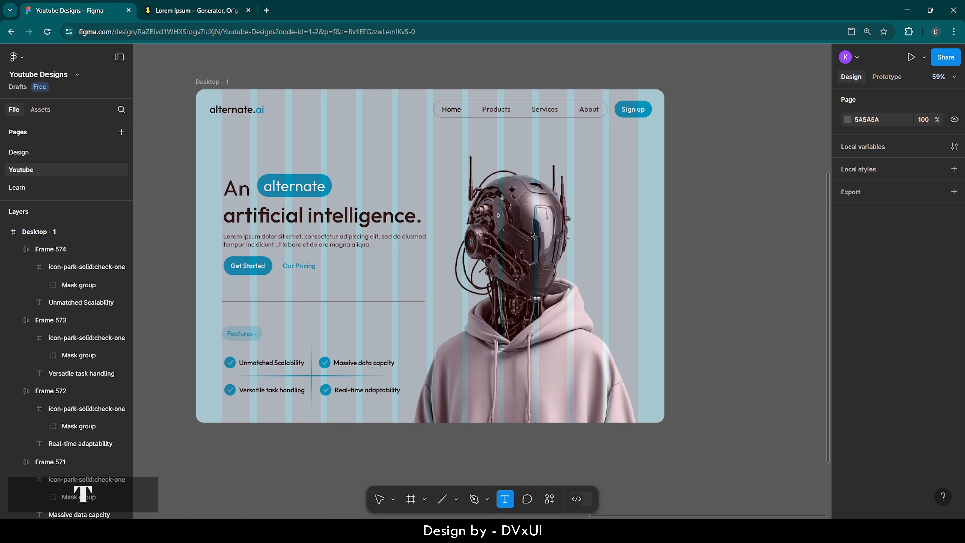
pyautogui.click(336, 138)
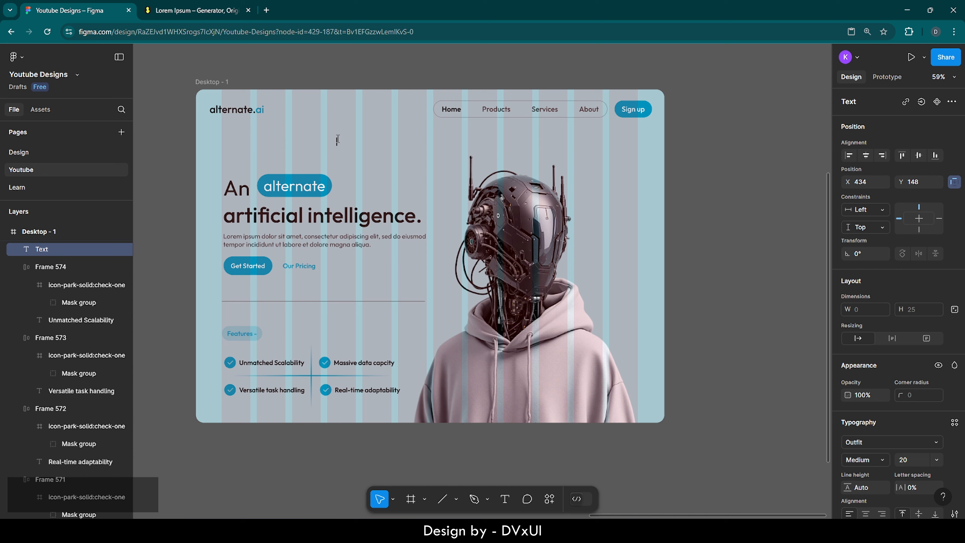
pyautogui.write('arti')
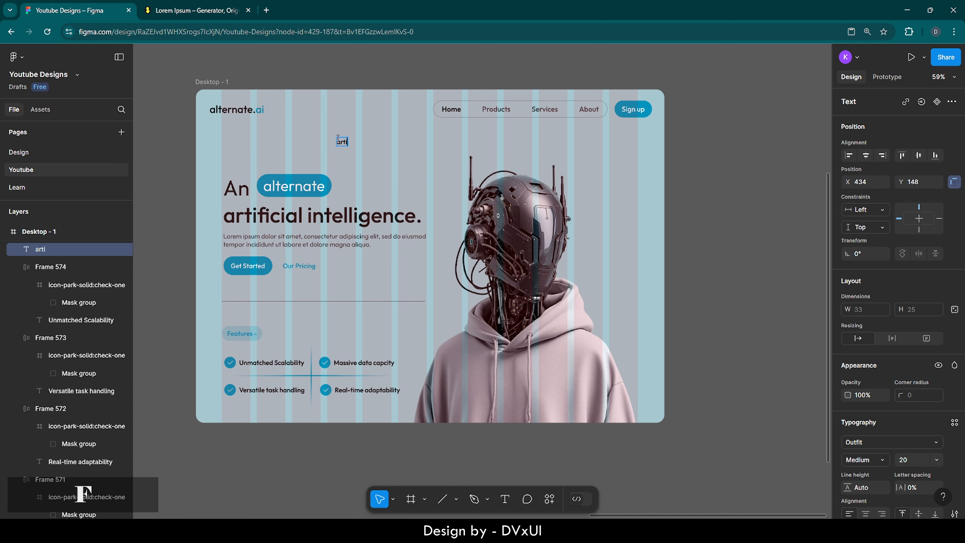
pyautogui.write('ficial in')
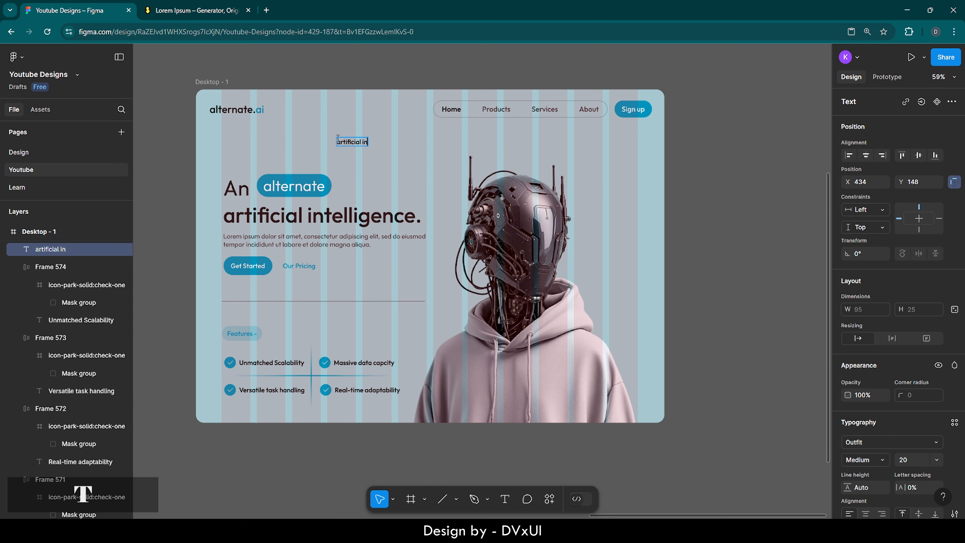
pyautogui.write('telligen')
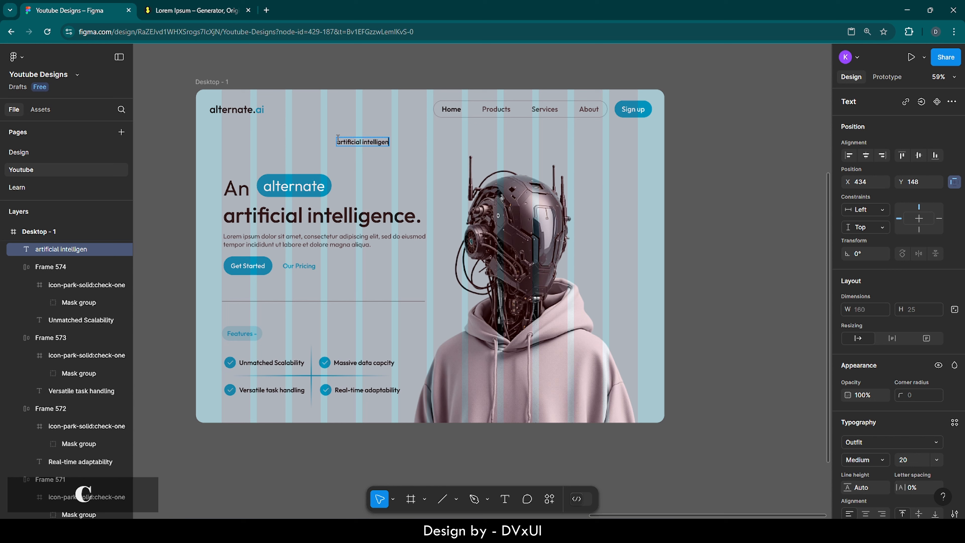
pyautogui.write('ce.')
pyautogui.press('BackSpace')
pyautogui.press('Left')
pyautogui.press('Left')
pyautogui.press('Left')
pyautogui.press('Return')
pyautogui.hotkey('ctrl', 'a')
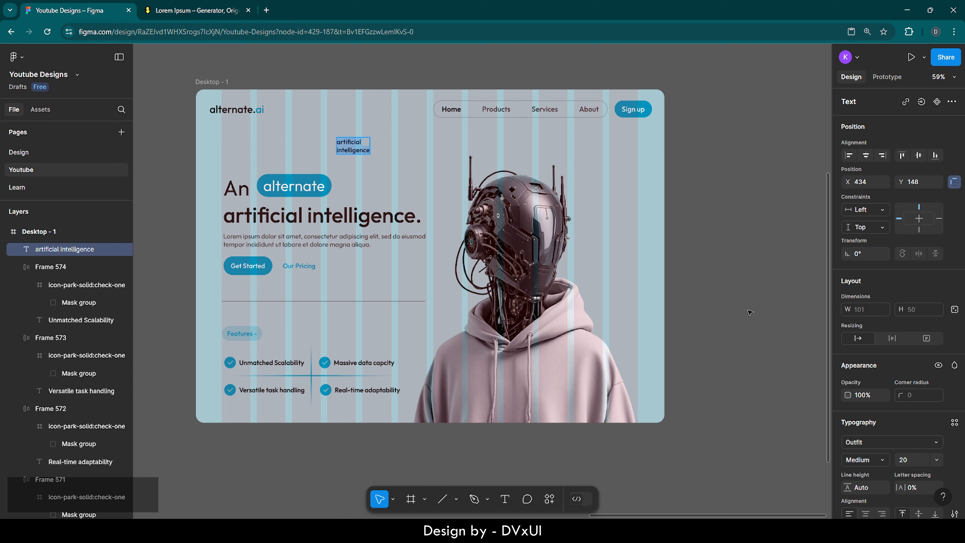
# - Set the new "artificial intelligence" text to SemiBold weight and font size 166
pyautogui.scroll(-2, 908, 454)
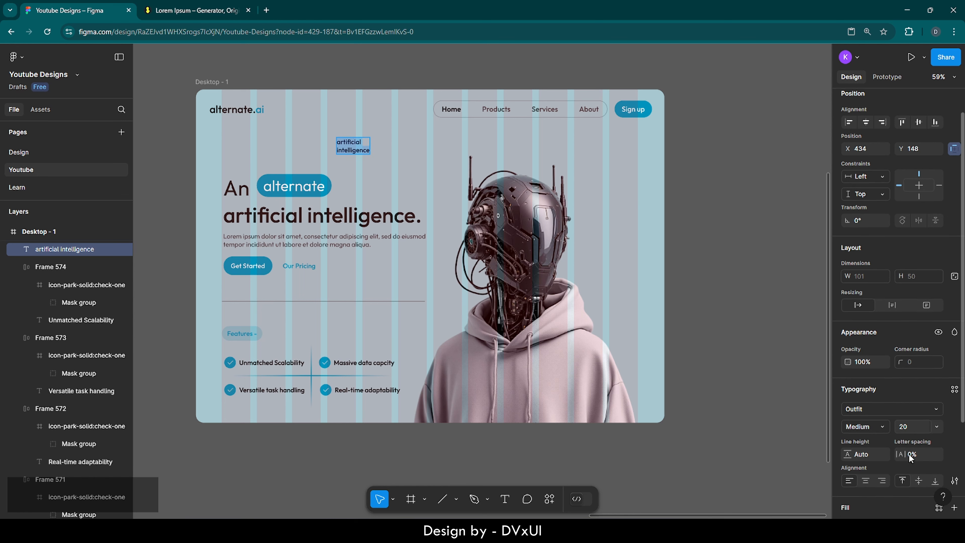
pyautogui.click(876, 424)
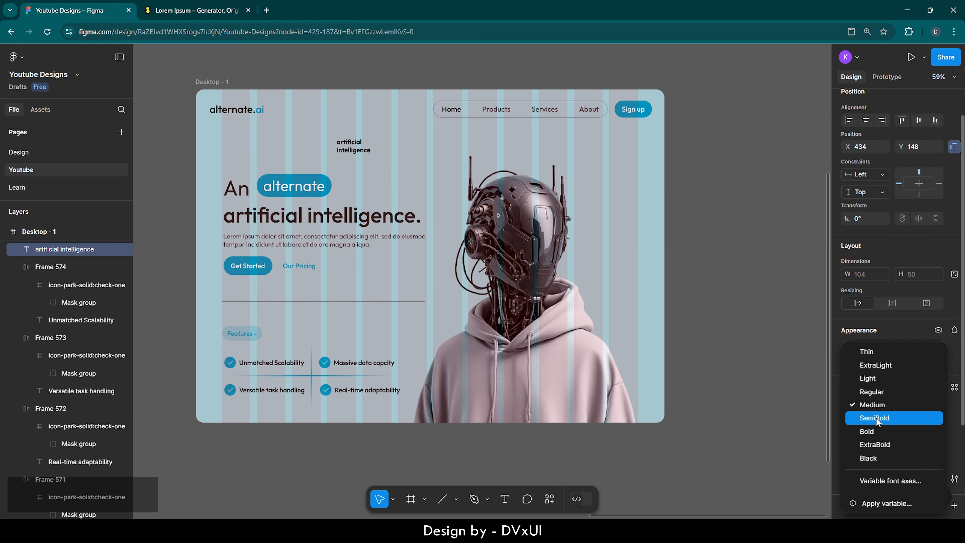
pyautogui.click(876, 417)
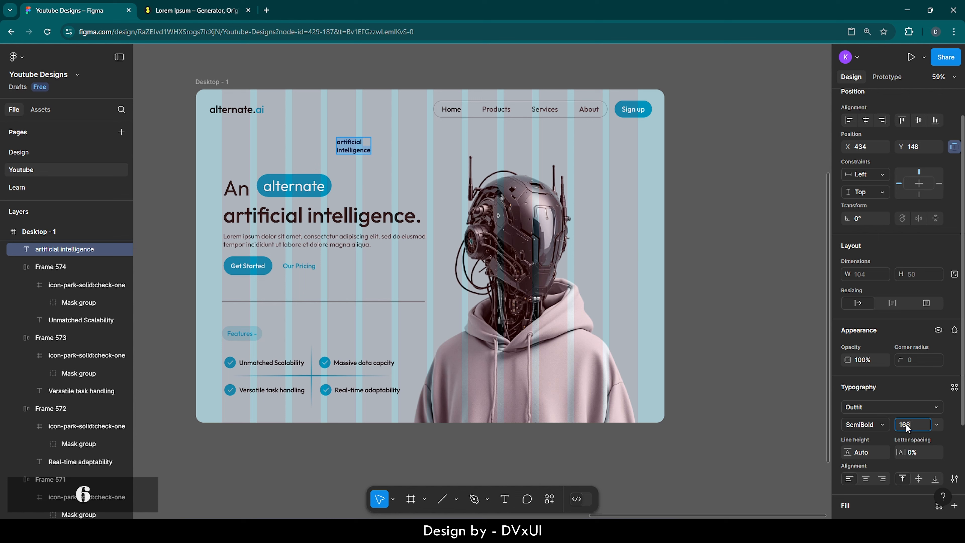
pyautogui.write('166')
pyautogui.press('Return')
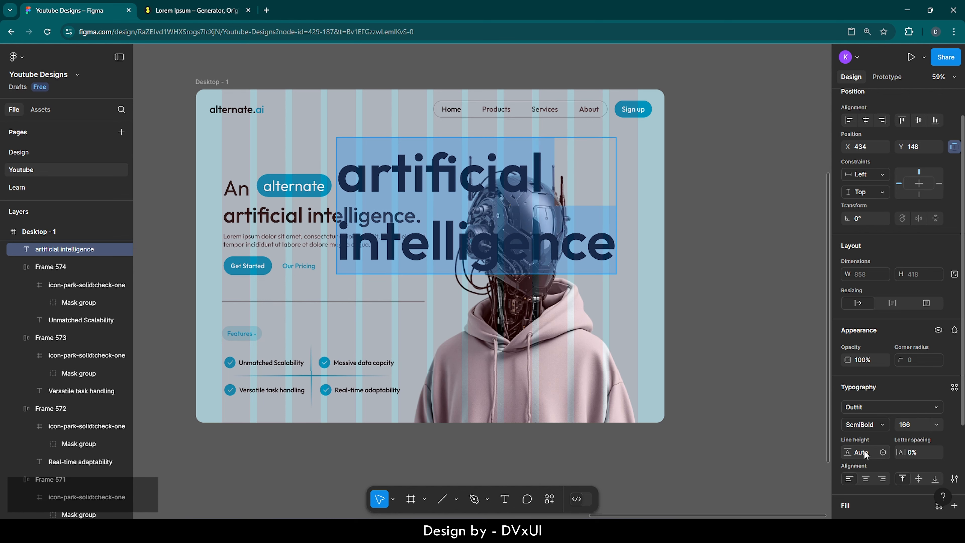
# - Reduce the large text's line height to 159 and rotate the text to 90°
pyautogui.click(862, 451)
pyautogui.hotkey('shift', 'Down')
pyautogui.hotkey('shift', 'Down')
pyautogui.hotkey('shift', 'Down')
pyautogui.hotkey('shift', 'Down')
pyautogui.hotkey('shift', 'Down')
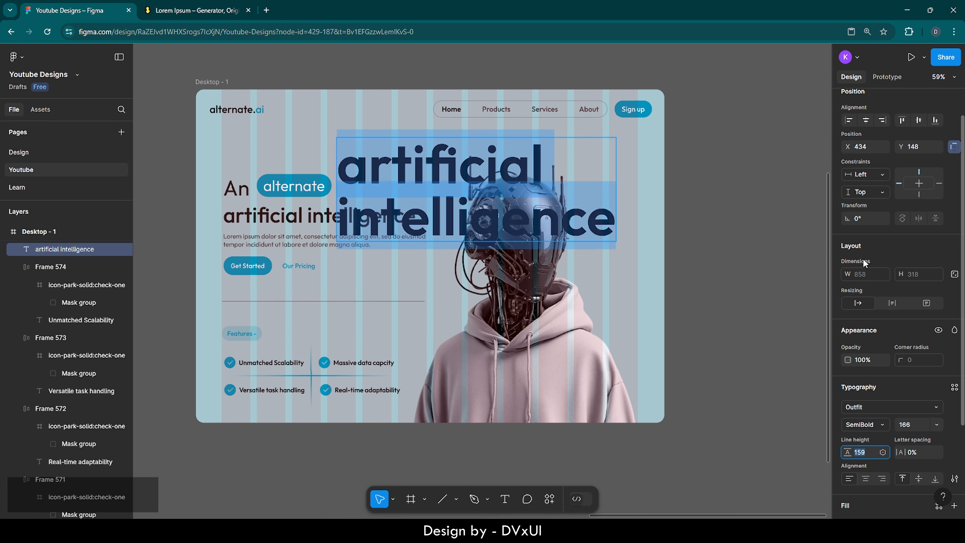
pyautogui.click(866, 223)
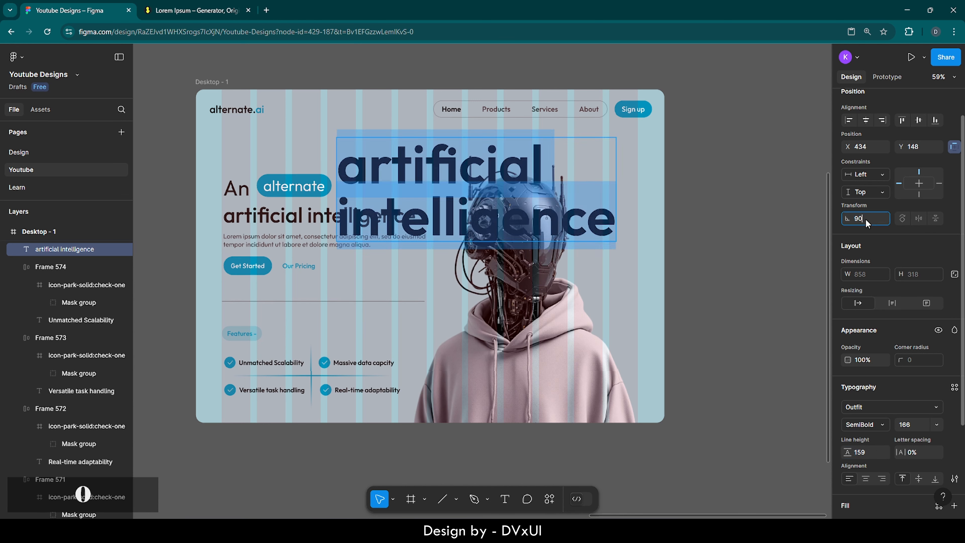
pyautogui.write('90')
pyautogui.press('Return')
# - Remove the large text's black fill and give it an outside stroke in the page's blue, 0094BD
pyautogui.scroll(-3, 881, 376)
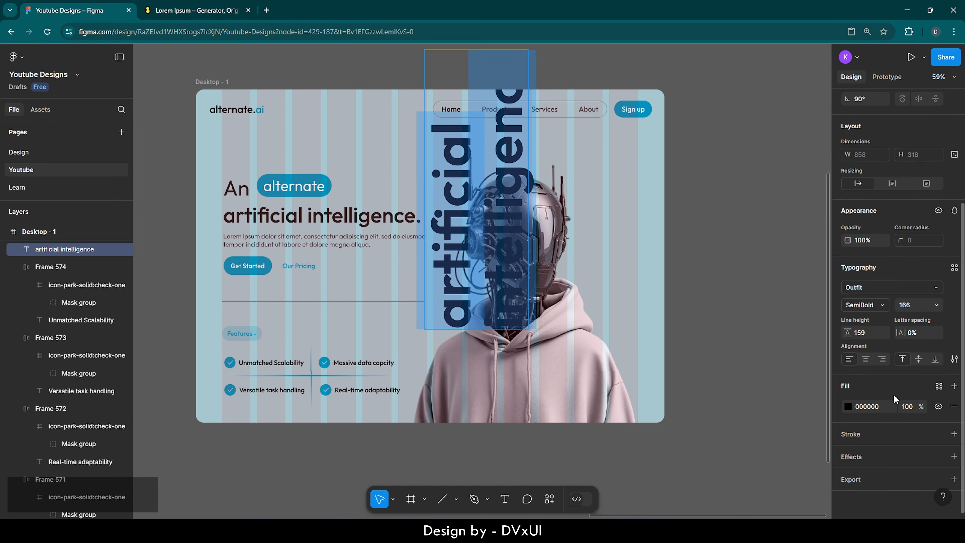
pyautogui.click(954, 406)
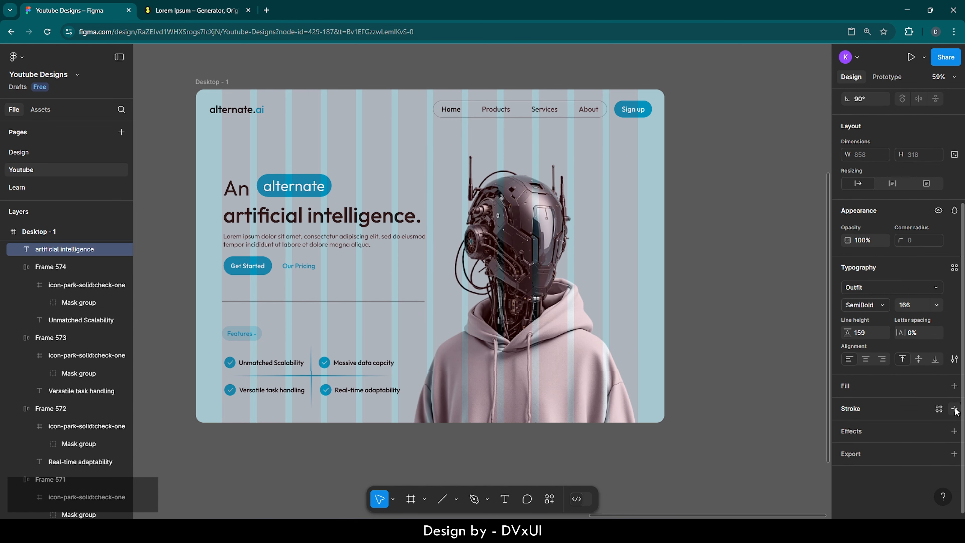
pyautogui.click(863, 408)
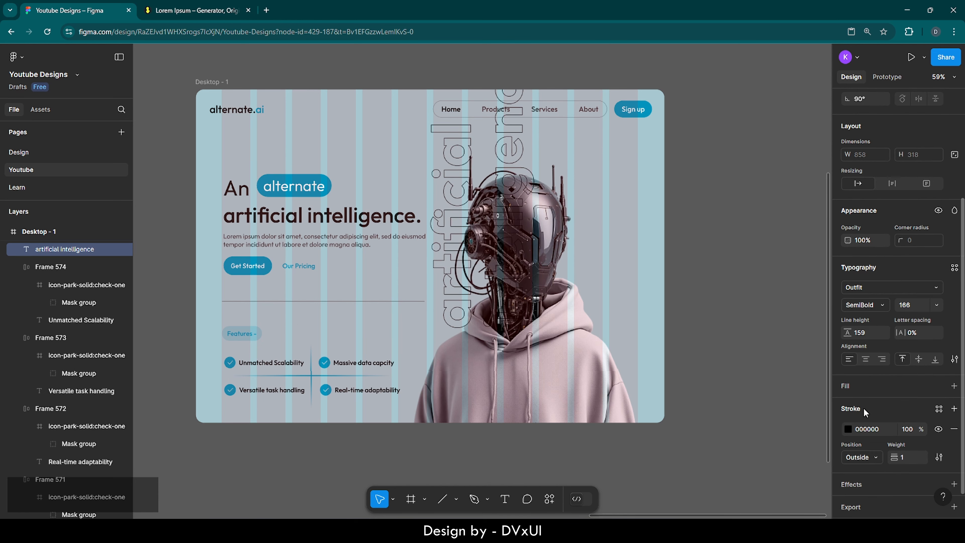
pyautogui.click(847, 428)
pyautogui.click(726, 463)
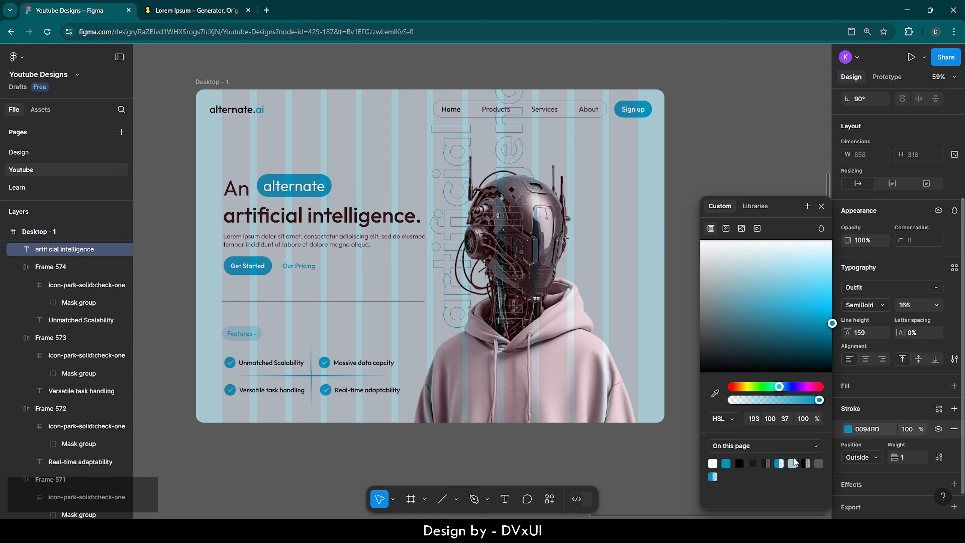
# - Set the large text's stroke weight to 2 and its stroke opacity to 60%
pyautogui.click(905, 456)
pyautogui.write('2')
pyautogui.press('Return')
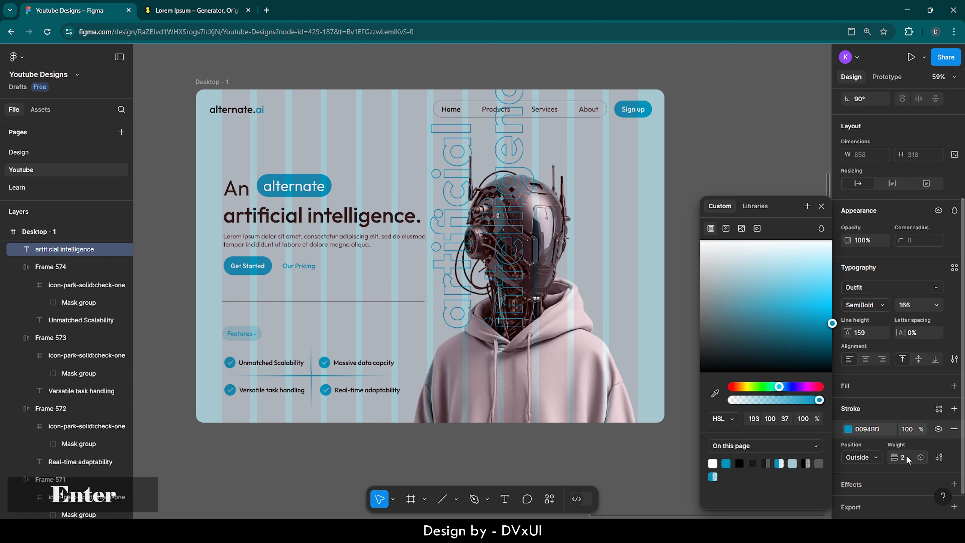
pyautogui.click(910, 428)
pyautogui.write('60')
pyautogui.press('Return')
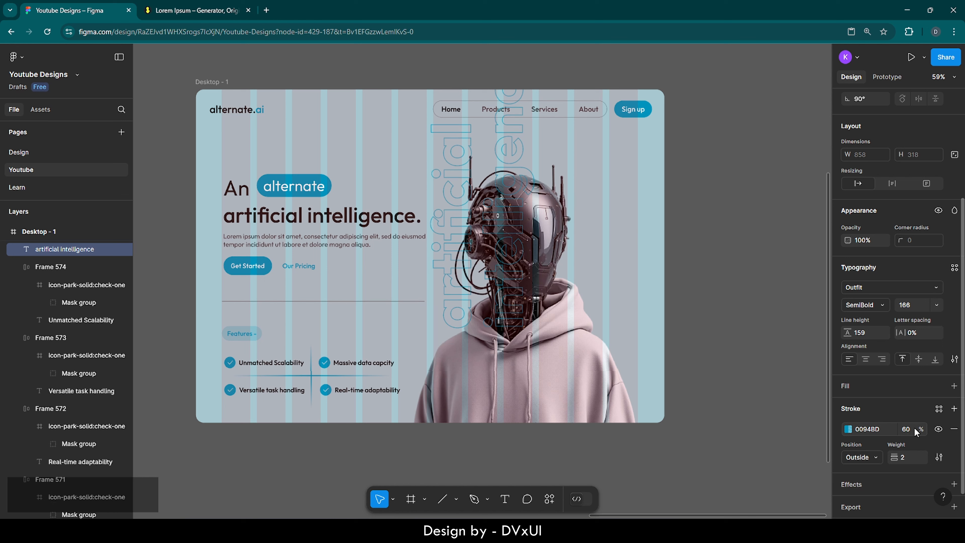
pyautogui.click(604, 179)
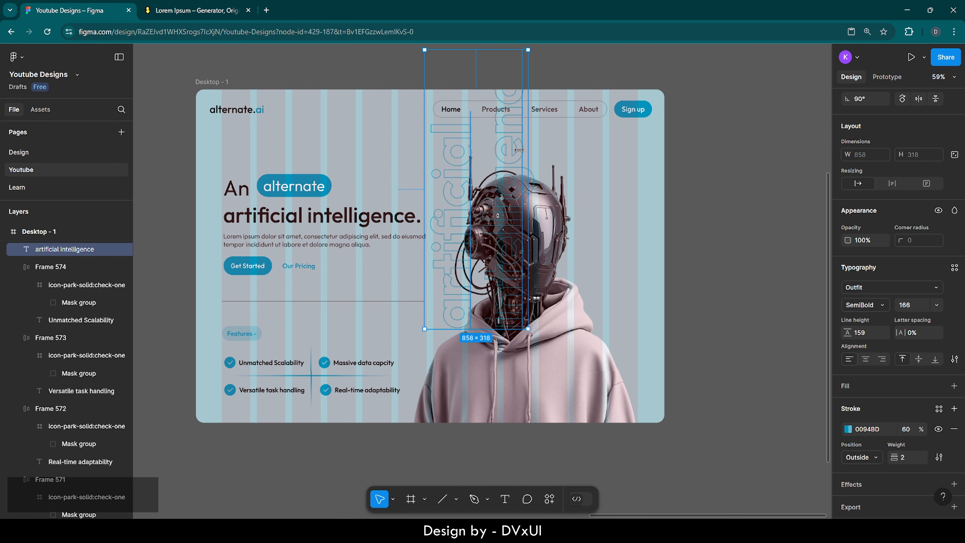
# - Move the outlined vertical text toward the page frame's right edge and send it to the back behind the robot image
pyautogui.moveTo(519, 149); pyautogui.dragTo(614, 218)
pyautogui.rightClick(614, 218)
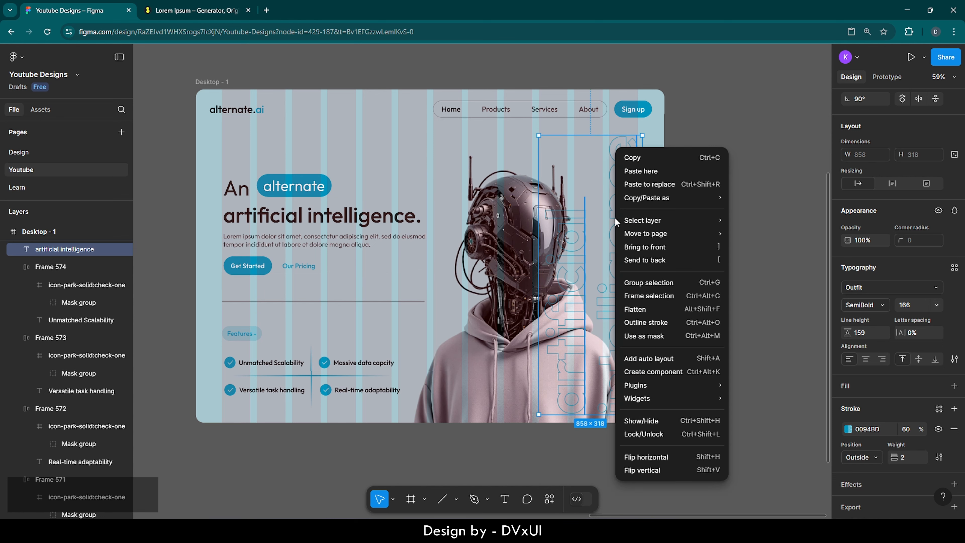
pyautogui.click(633, 261)
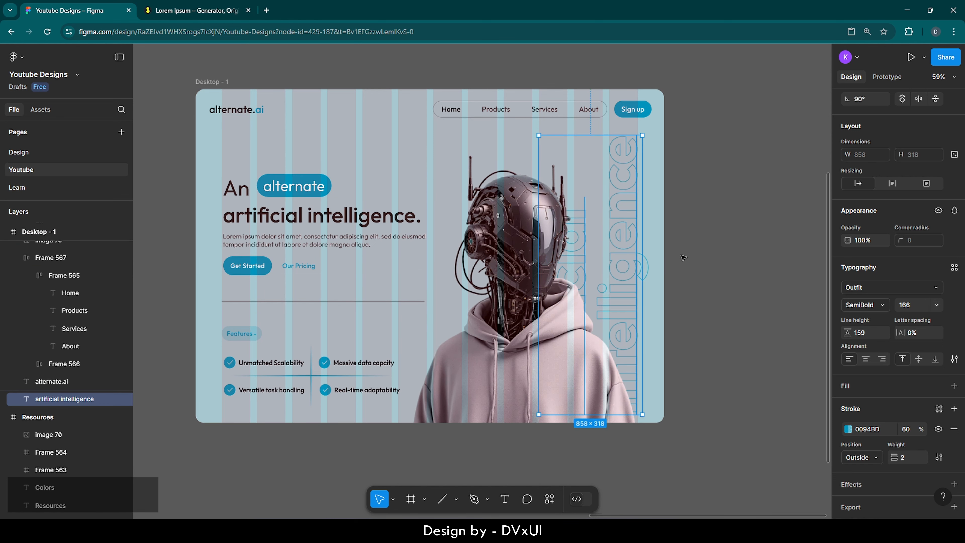
pyautogui.click(705, 256)
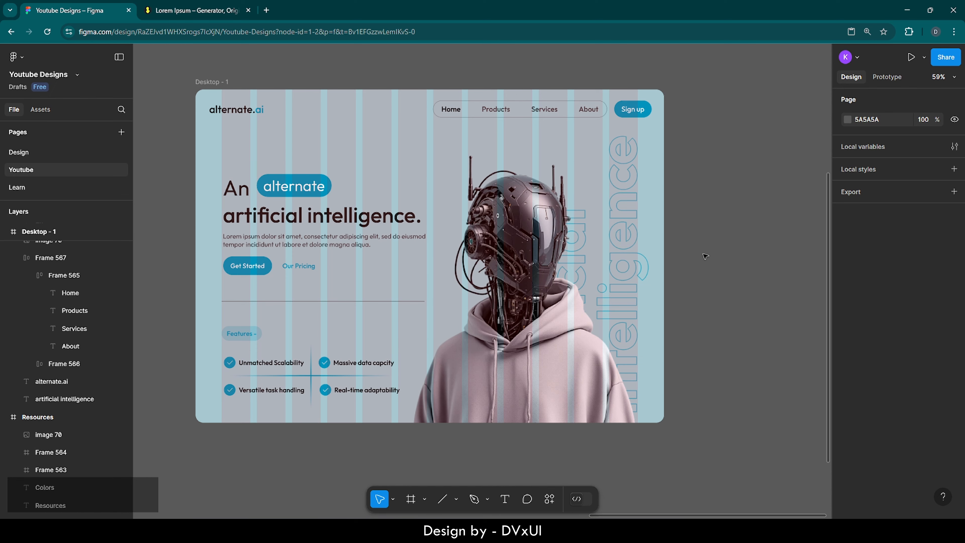
# - Hide the 12-column layout grid of the Desktop - 1 frame
pyautogui.hscroll(-3, 705, 257)
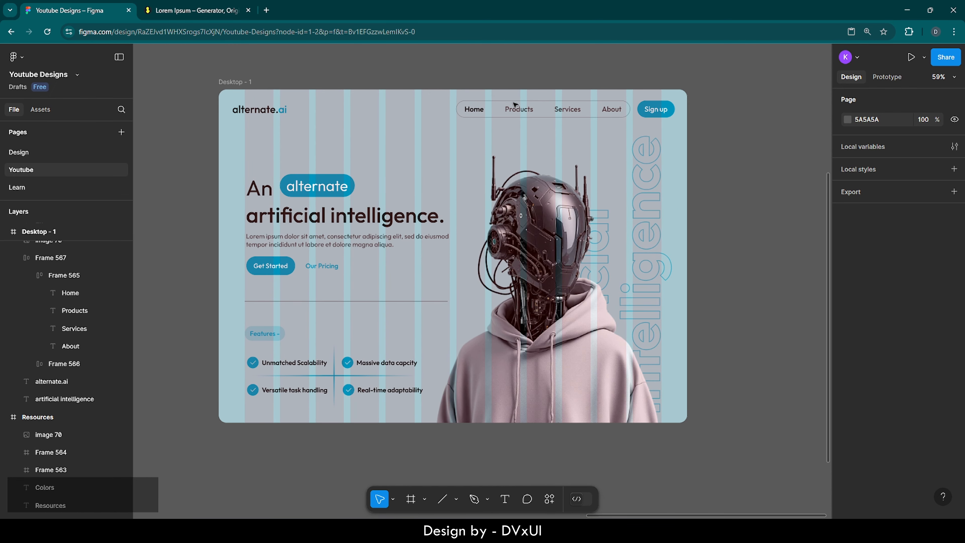
pyautogui.click(238, 83)
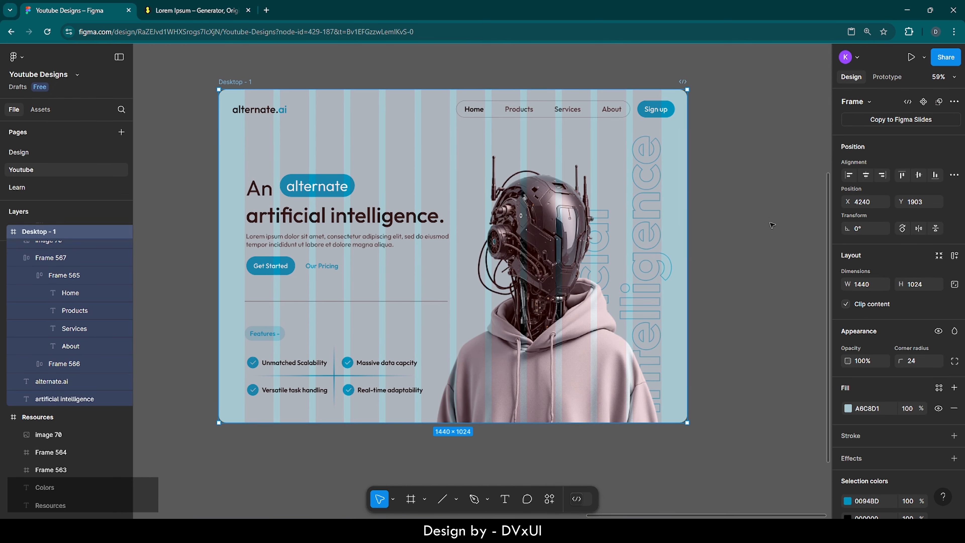
pyautogui.scroll(-7, 932, 372)
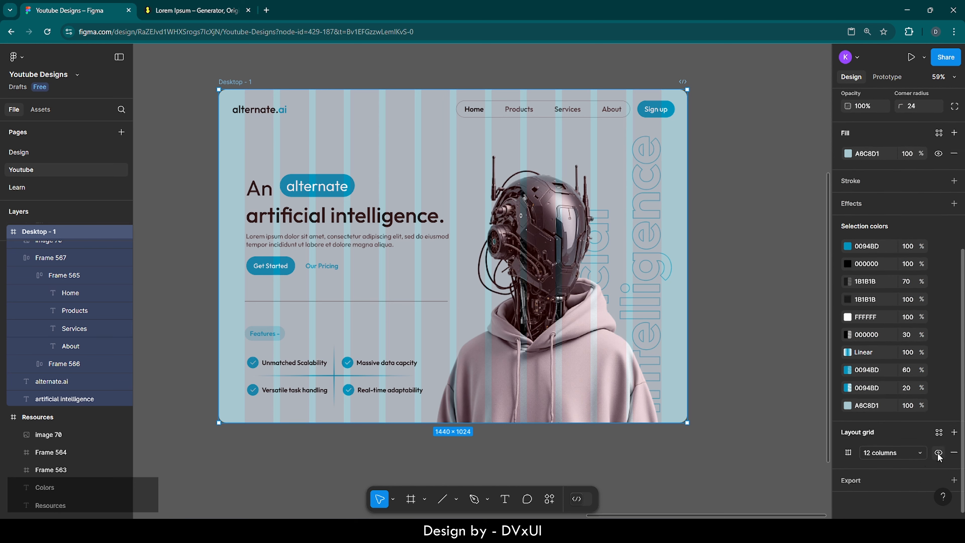
pyautogui.click(937, 453)
pyautogui.click(775, 354)
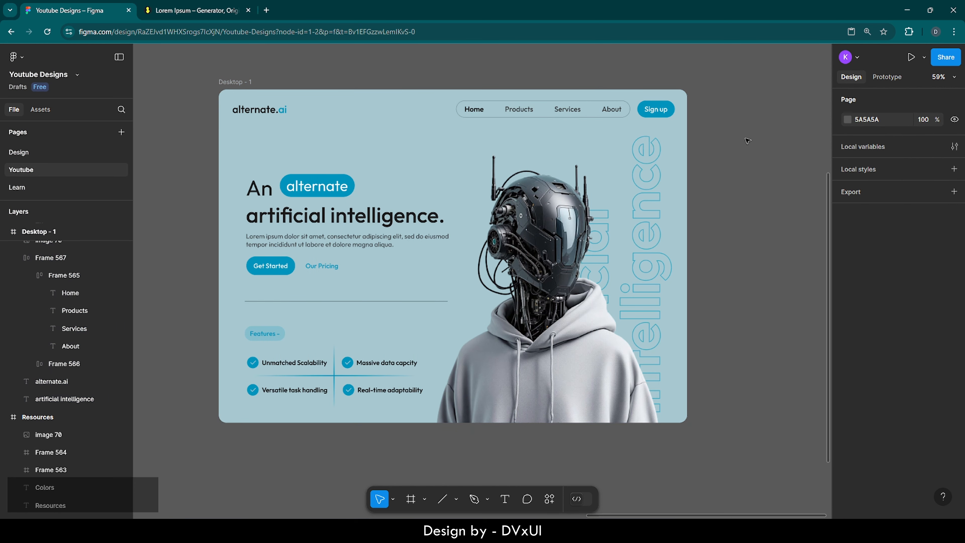
# - Hide the editor's interface and view the finished landing page enlarged in full screen
pyautogui.rightClick(746, 140)
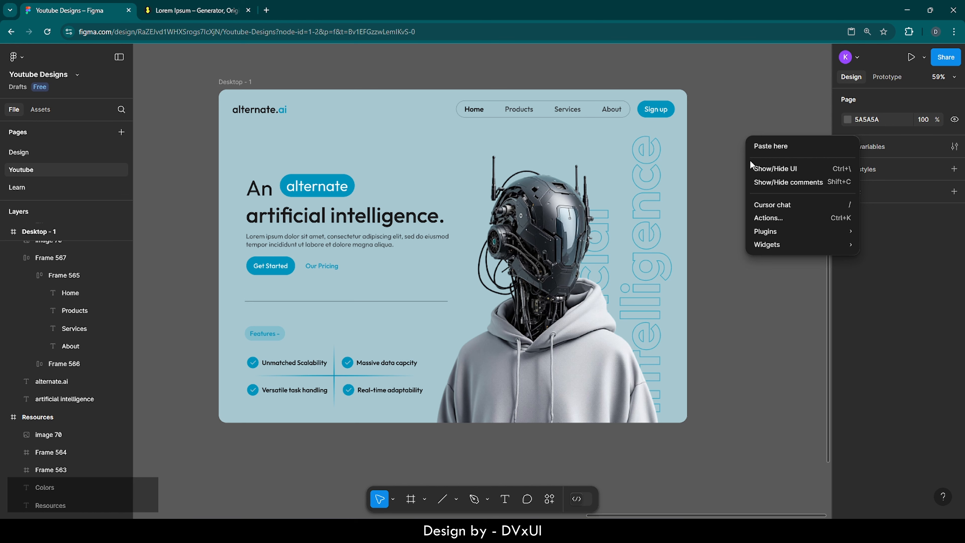
pyautogui.click(763, 170)
pyautogui.scroll(3, 468, 82)
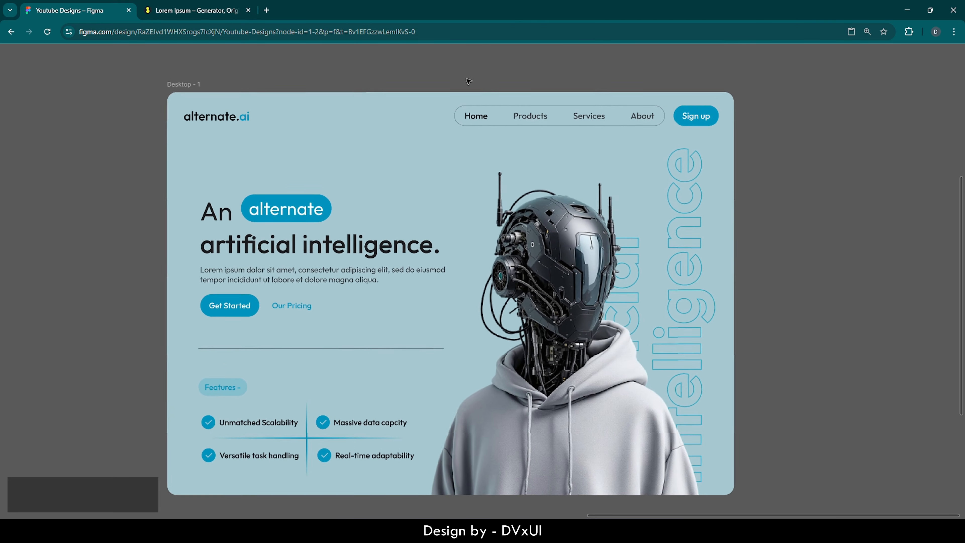
pyautogui.scroll(1, 469, 81)
pyautogui.scroll(-1, 468, 82)
pyautogui.hscroll(-1, 469, 82)
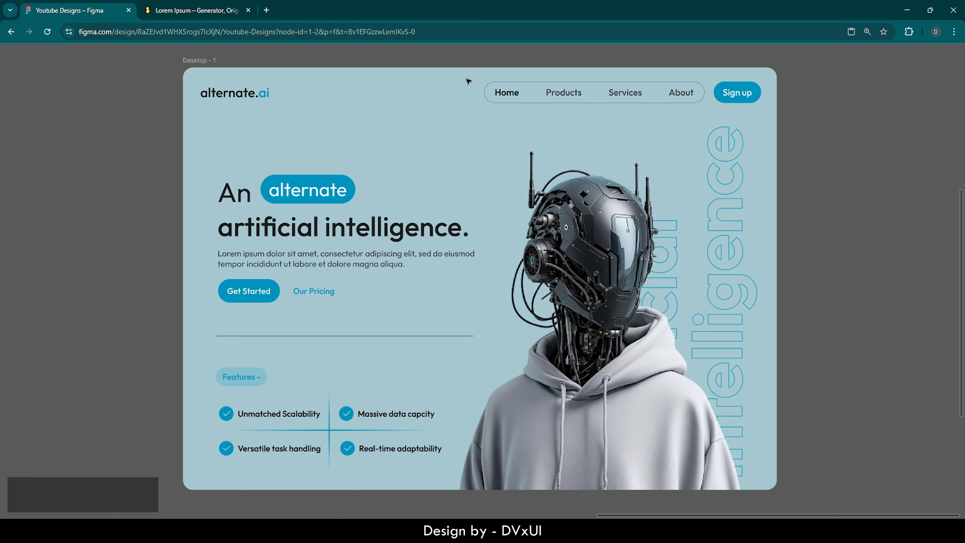
pyautogui.press('F11')
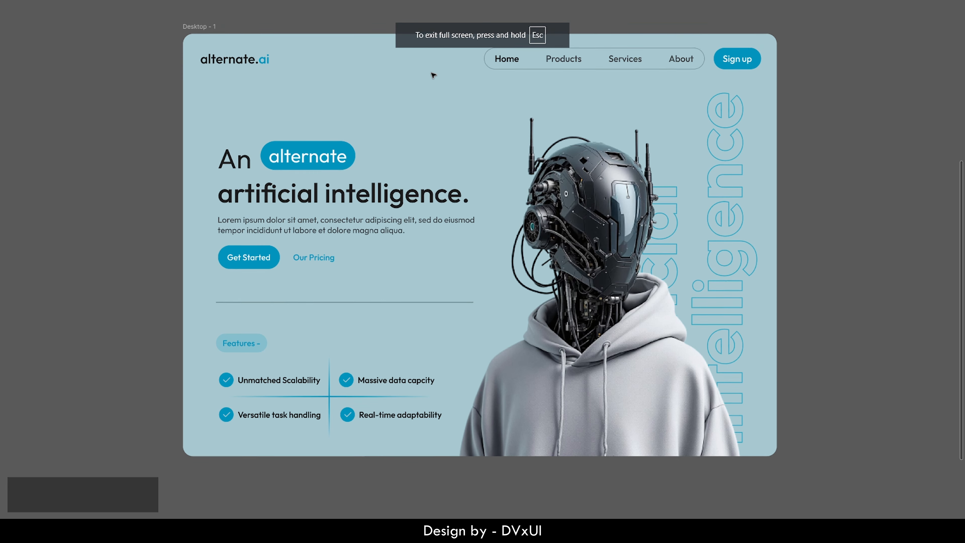